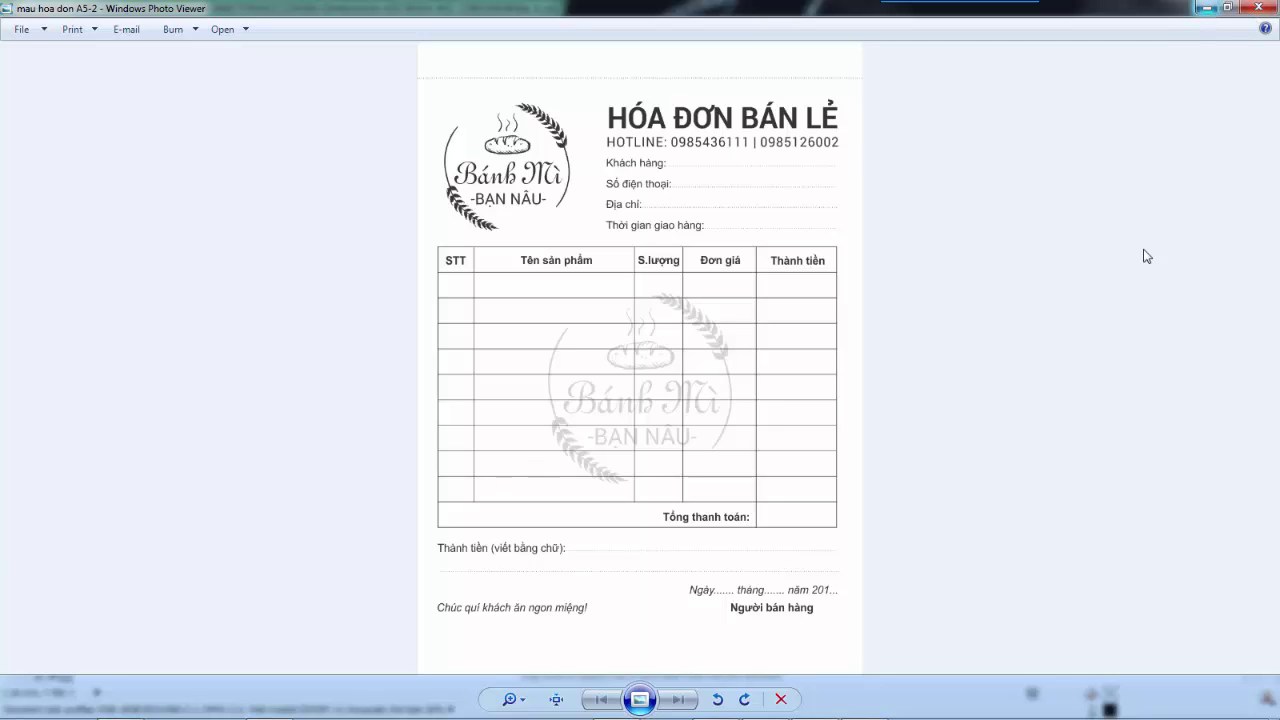
# Step: Switch to CorelDRAW and set the document's page size to A5
pyautogui.moveTo(690, 718)
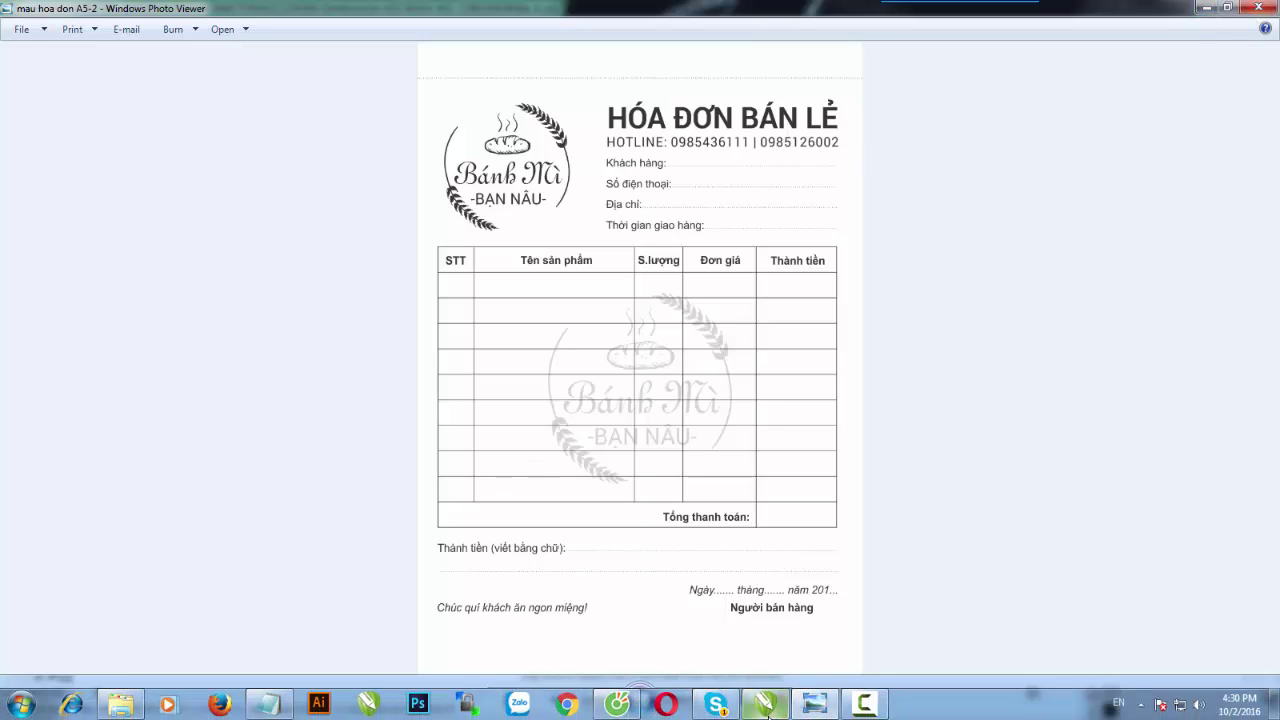
pyautogui.moveTo(767, 713)
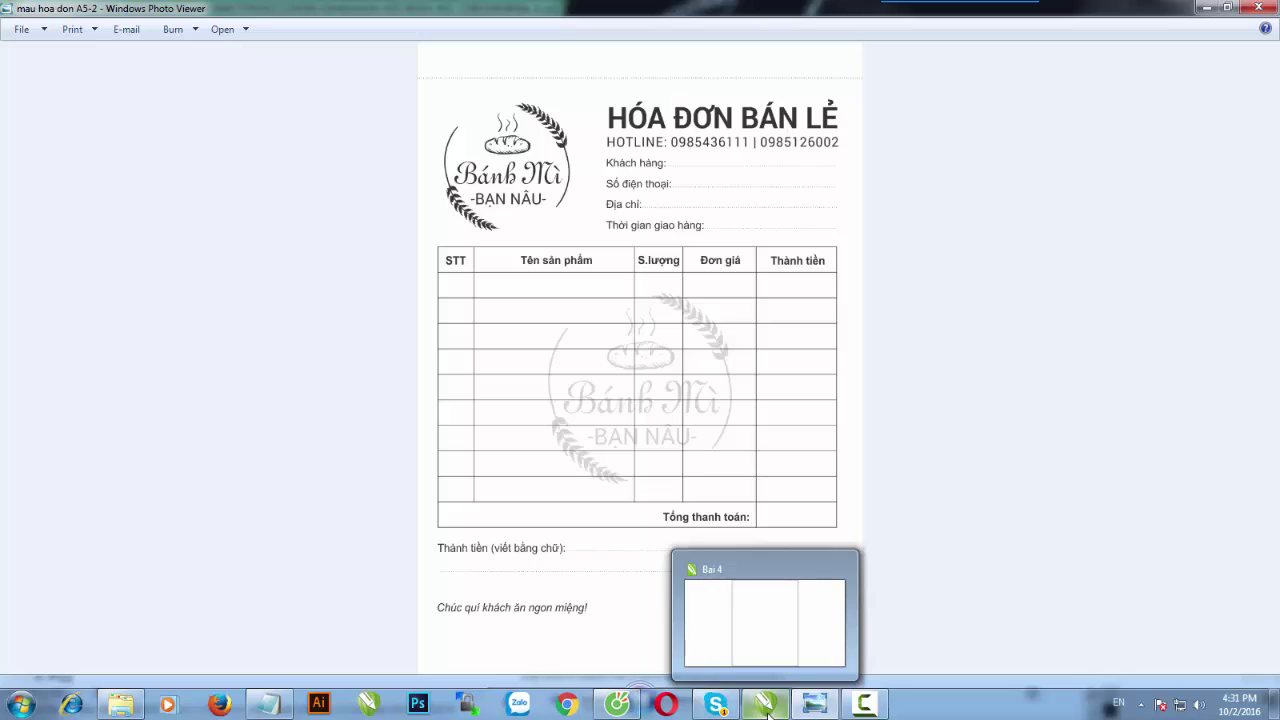
pyautogui.click(767, 713)
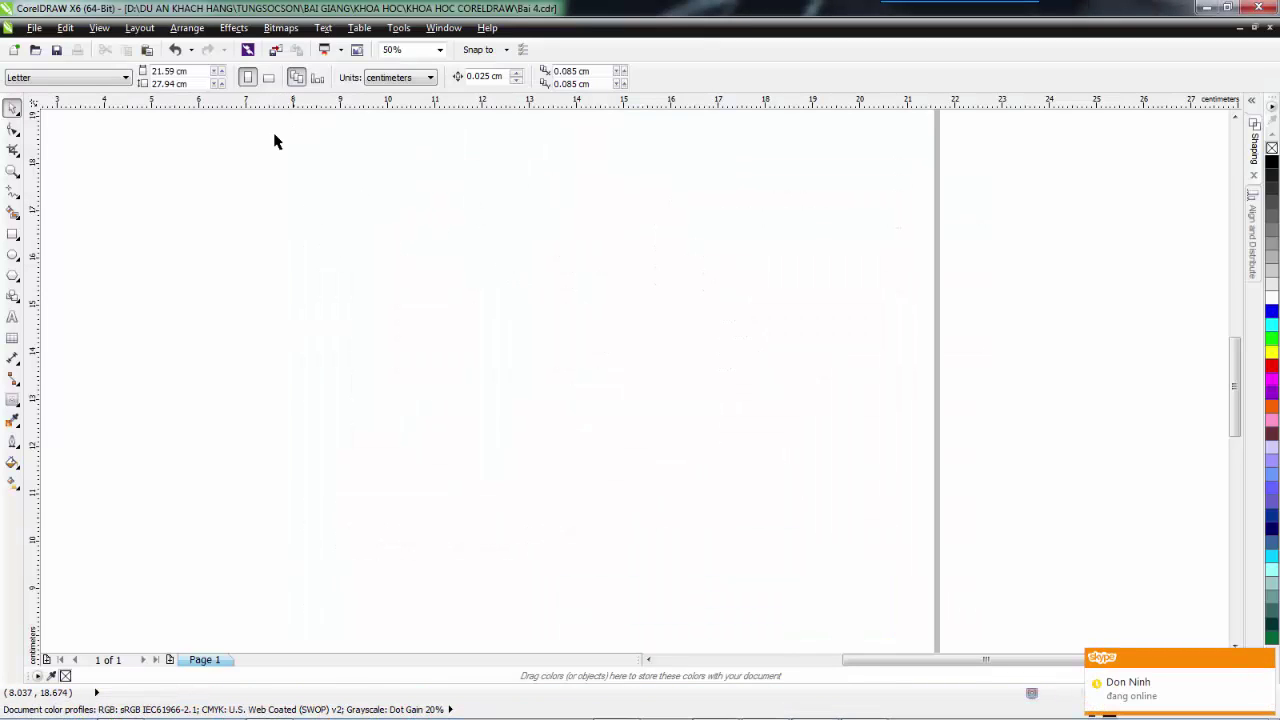
pyautogui.click(118, 79)
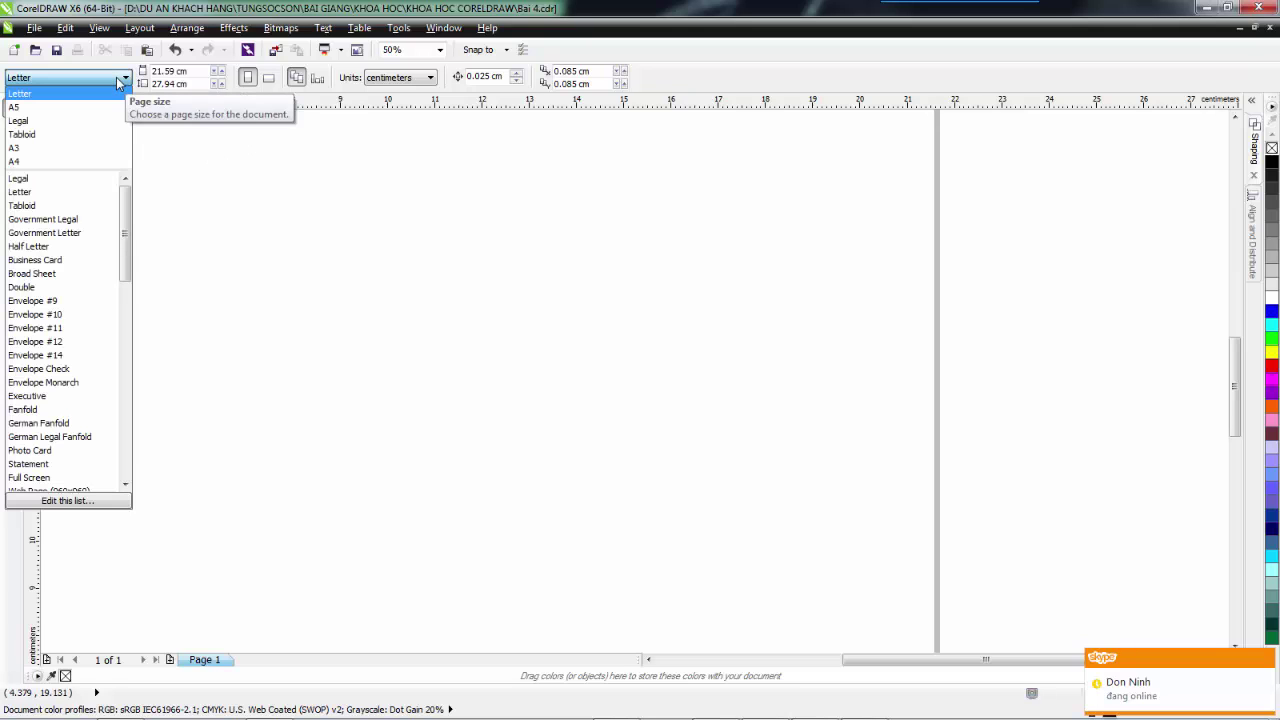
pyautogui.click(30, 108)
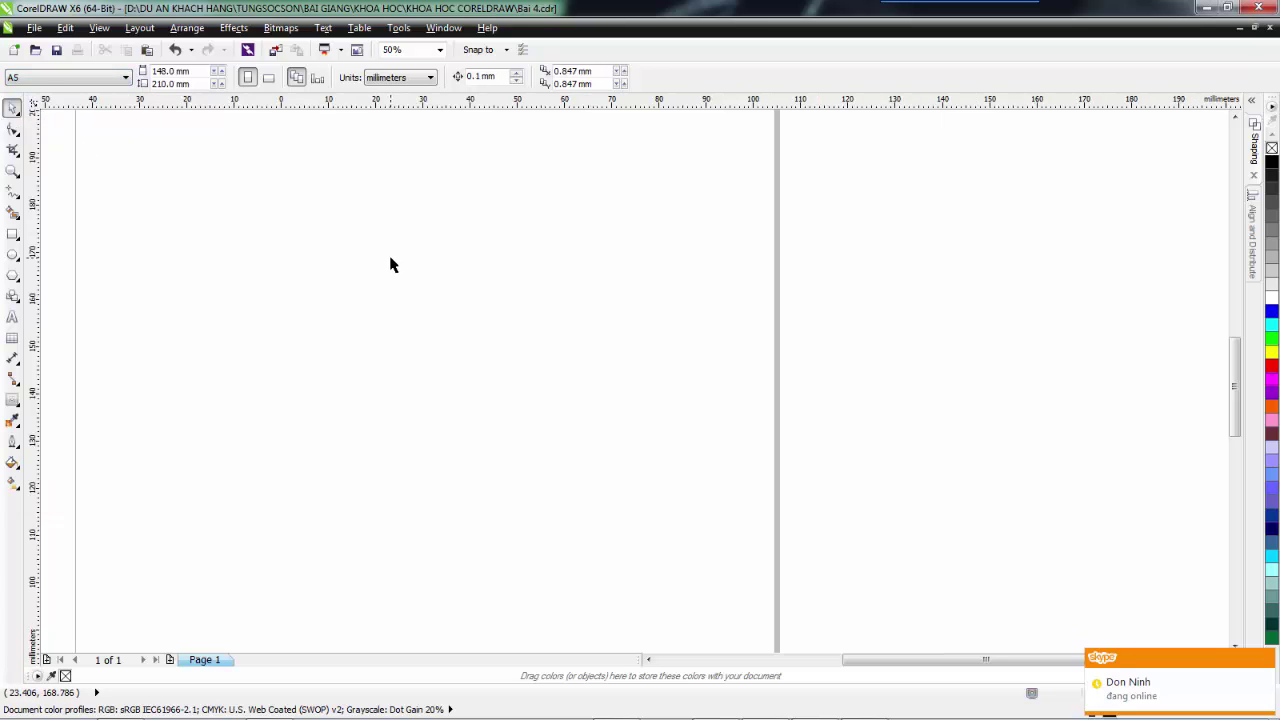
pyautogui.scroll(-4, 574, 294)
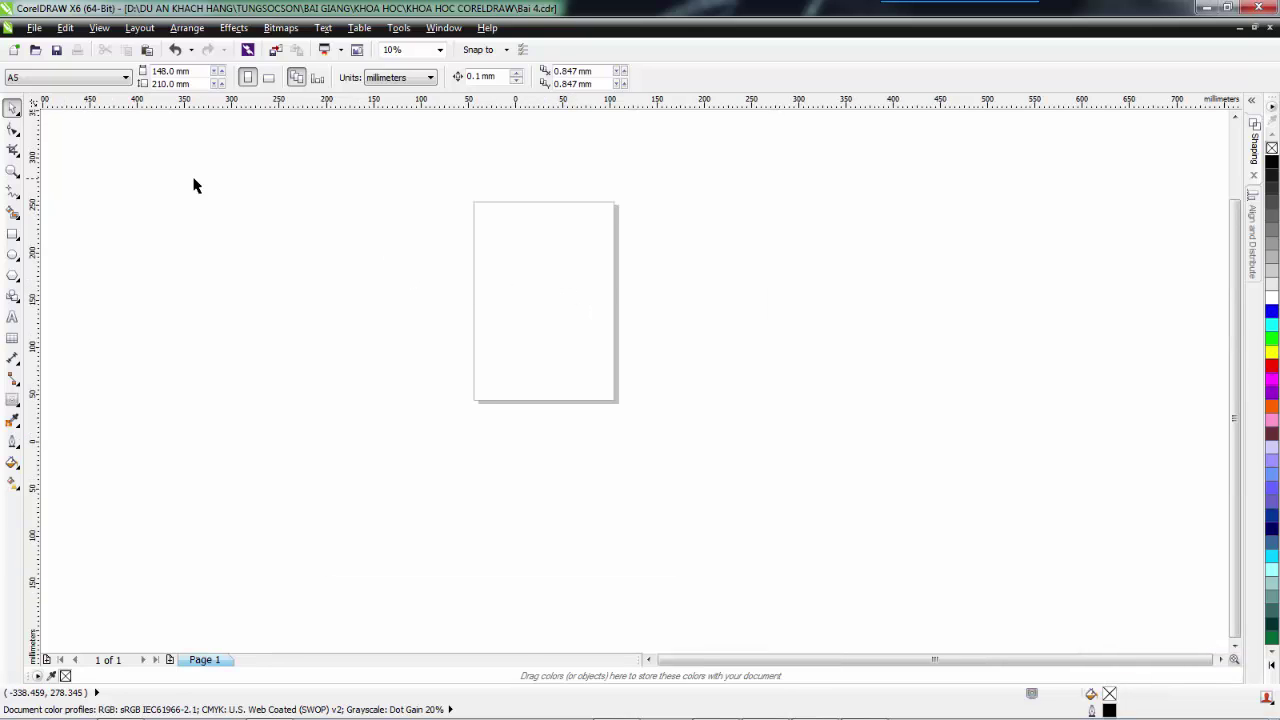
pyautogui.doubleClick(176, 84)
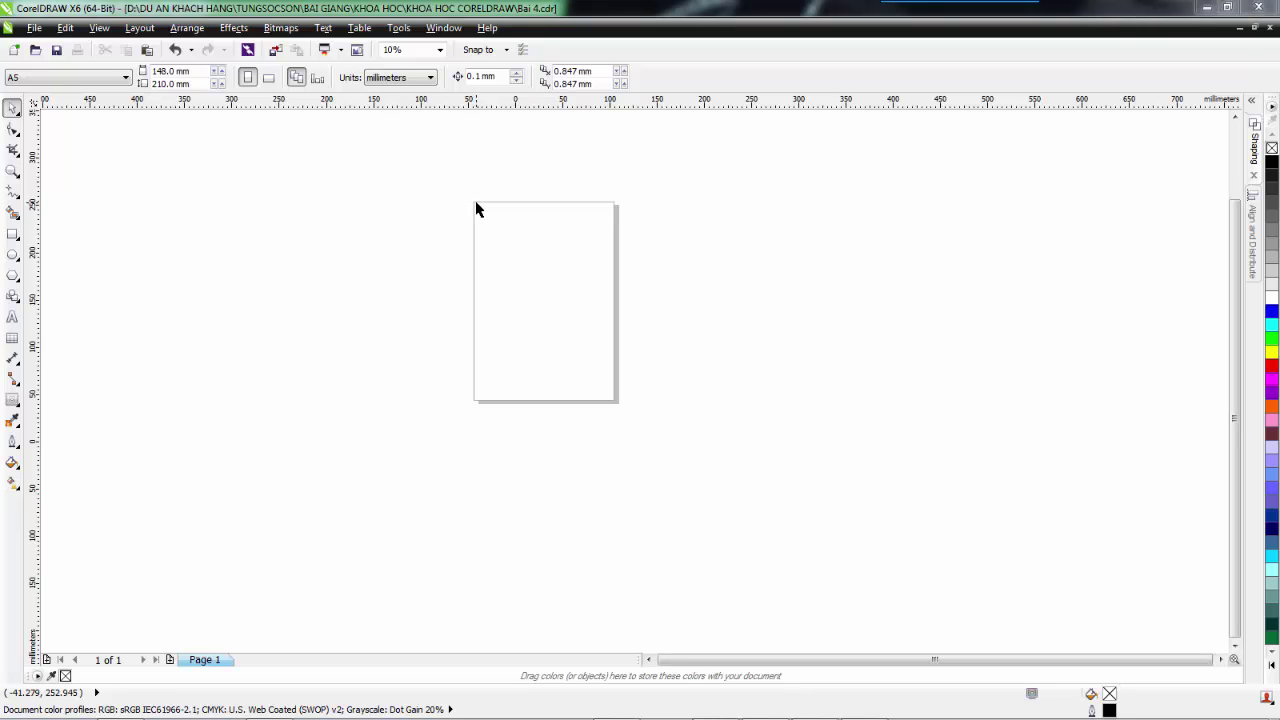
# Step: Add a page frame rectangle around the A5 page from the page size options
pyautogui.doubleClick(476, 203)
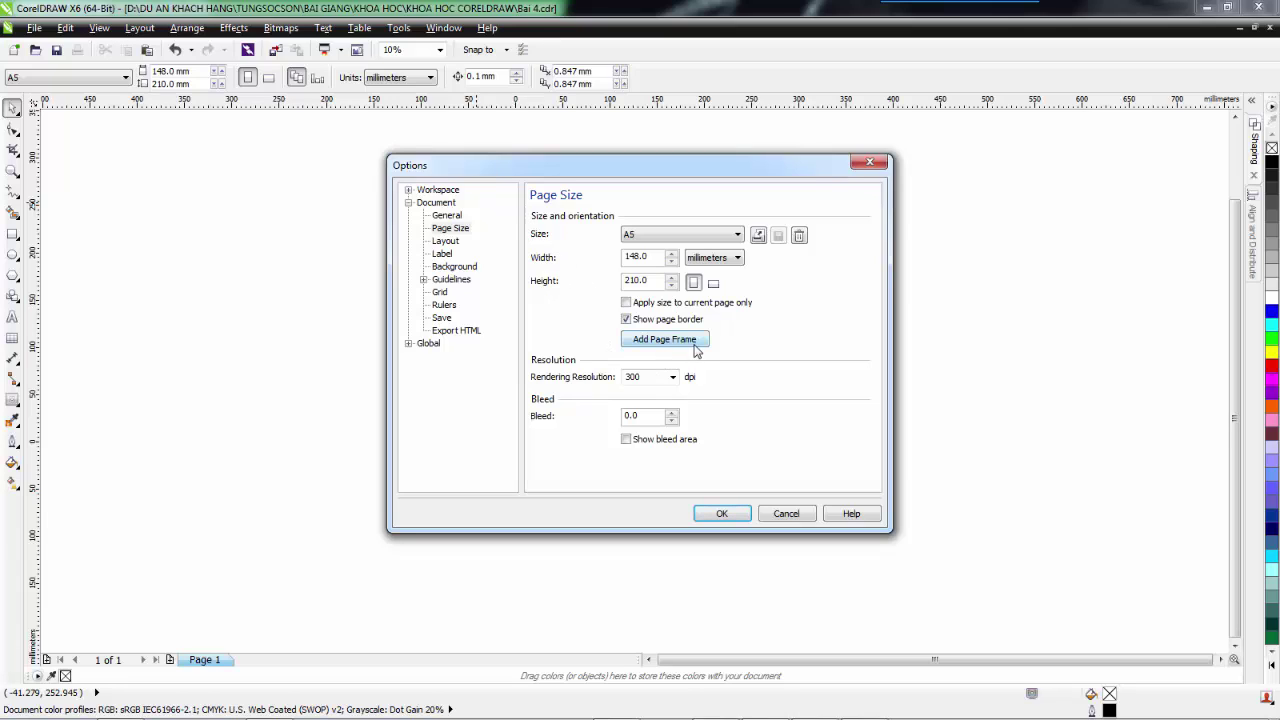
pyautogui.click(680, 341)
pyautogui.click(724, 514)
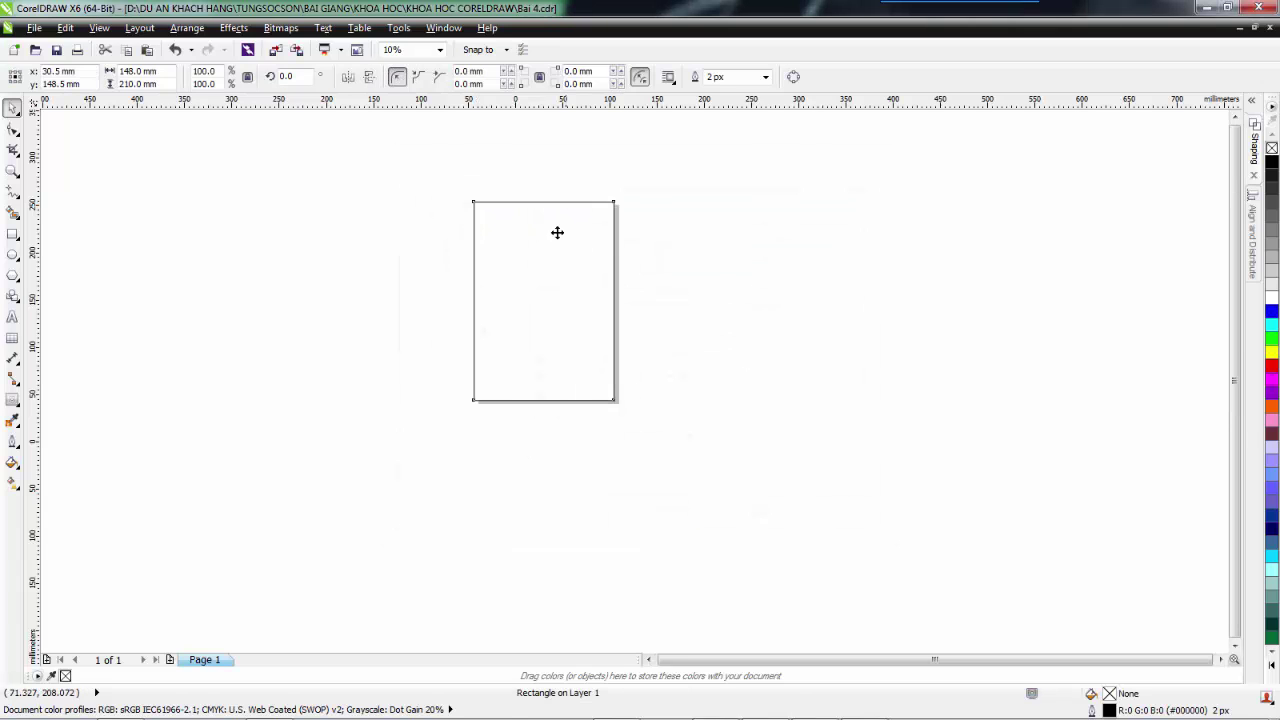
pyautogui.click(564, 253)
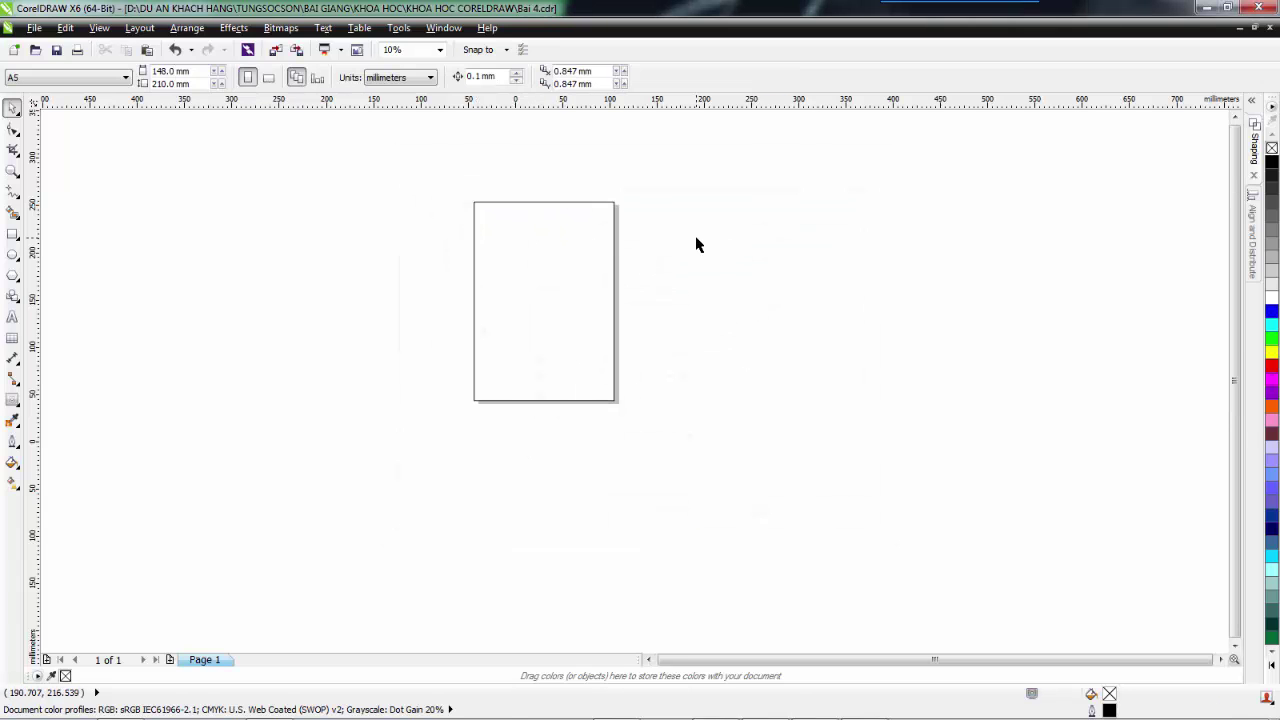
pyautogui.click(614, 250)
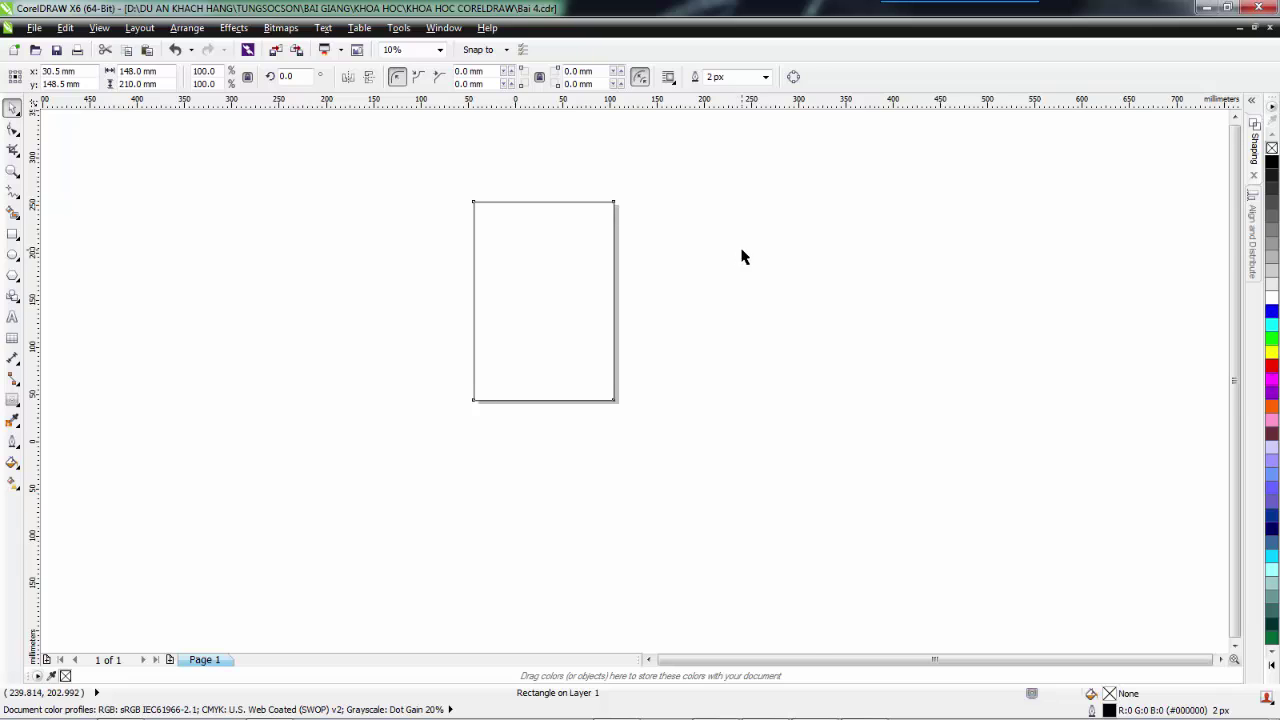
pyautogui.hotkey('shift', 'F2')
pyautogui.click(952, 253)
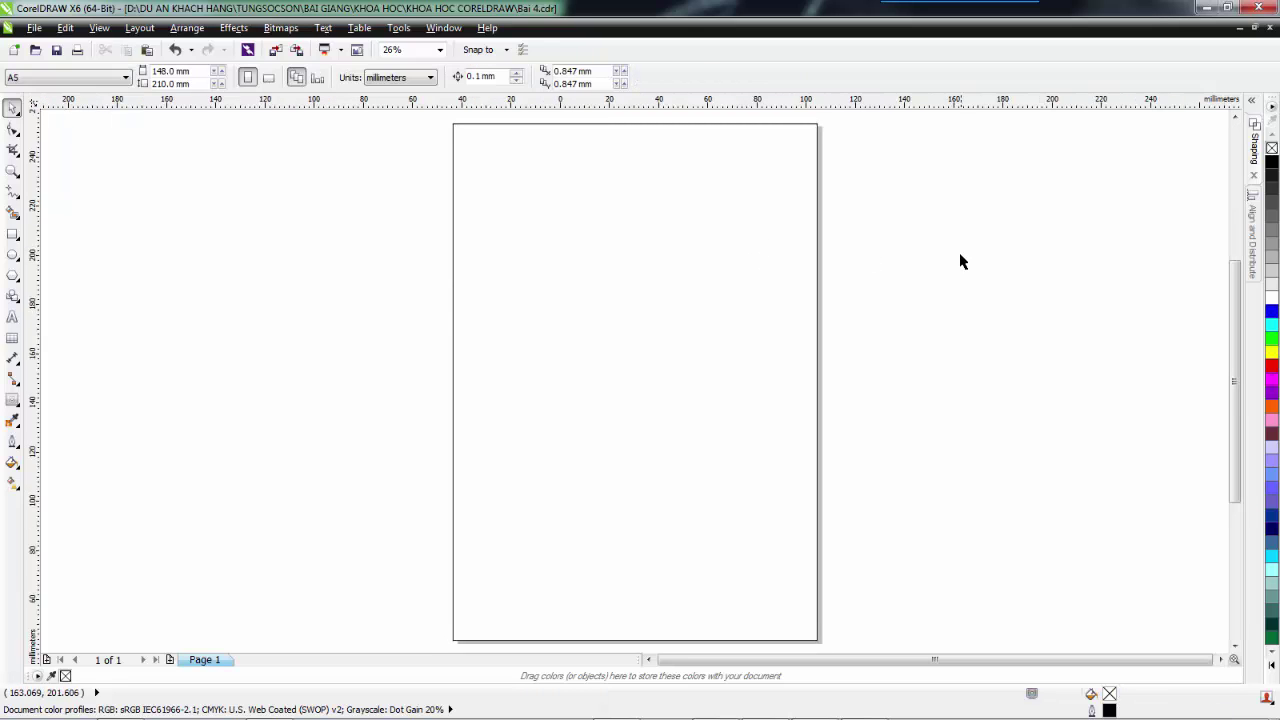
pyautogui.click(740, 277)
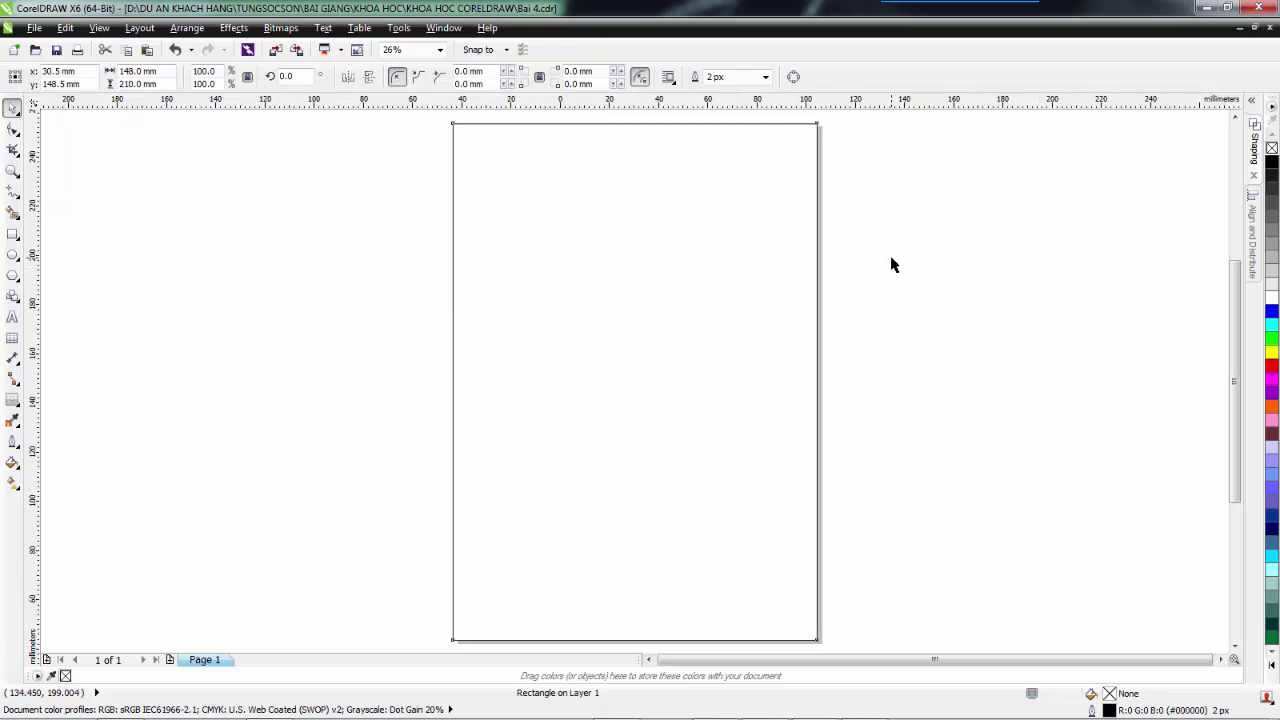
pyautogui.click(916, 246)
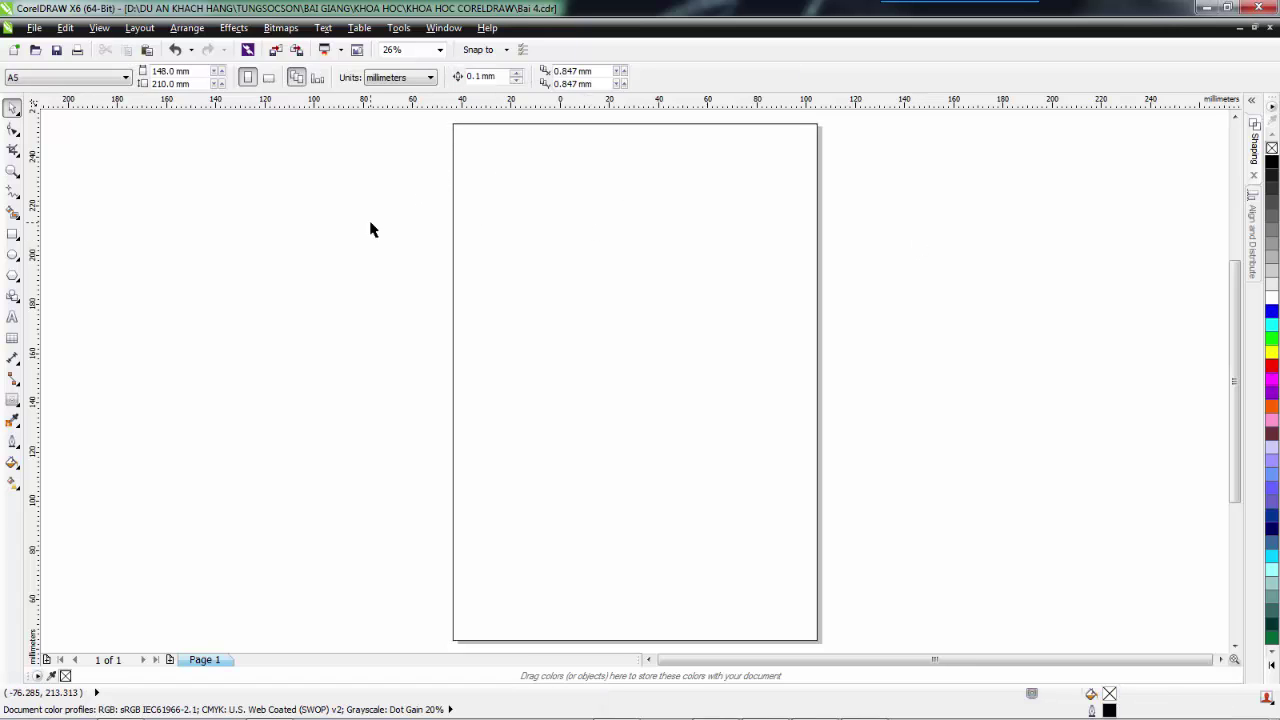
pyautogui.click(576, 206)
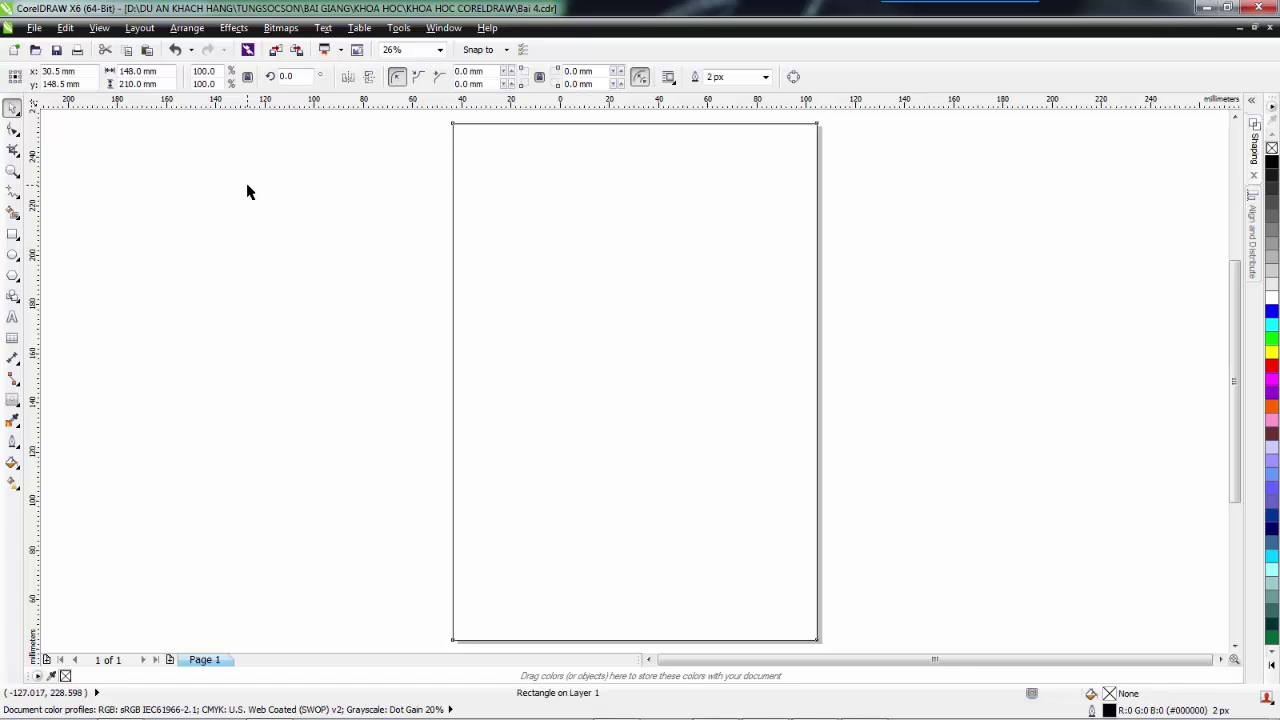
# Step: Switch to the Notepad text and copy the heading line "HÓA ĐƠN BÁN LẺ"
pyautogui.hotkey('alt', 'Tab')
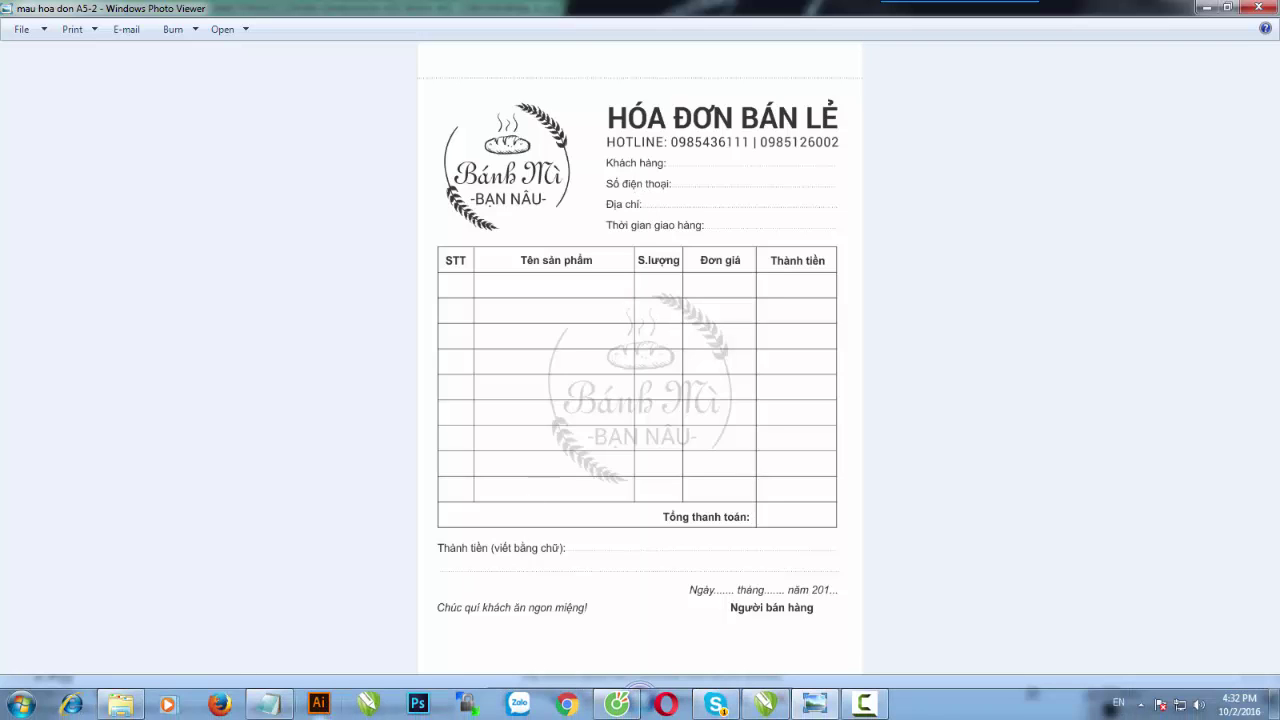
pyautogui.click(270, 712)
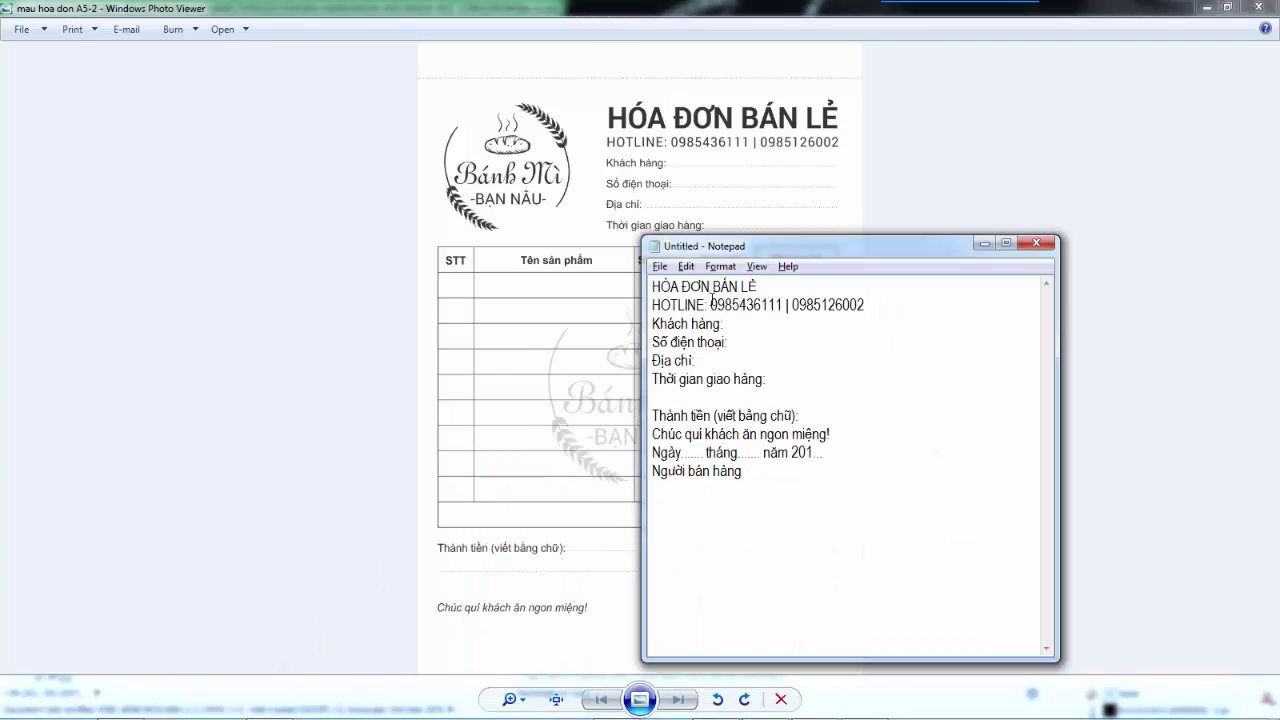
pyautogui.hotkey('shift', 'Up')
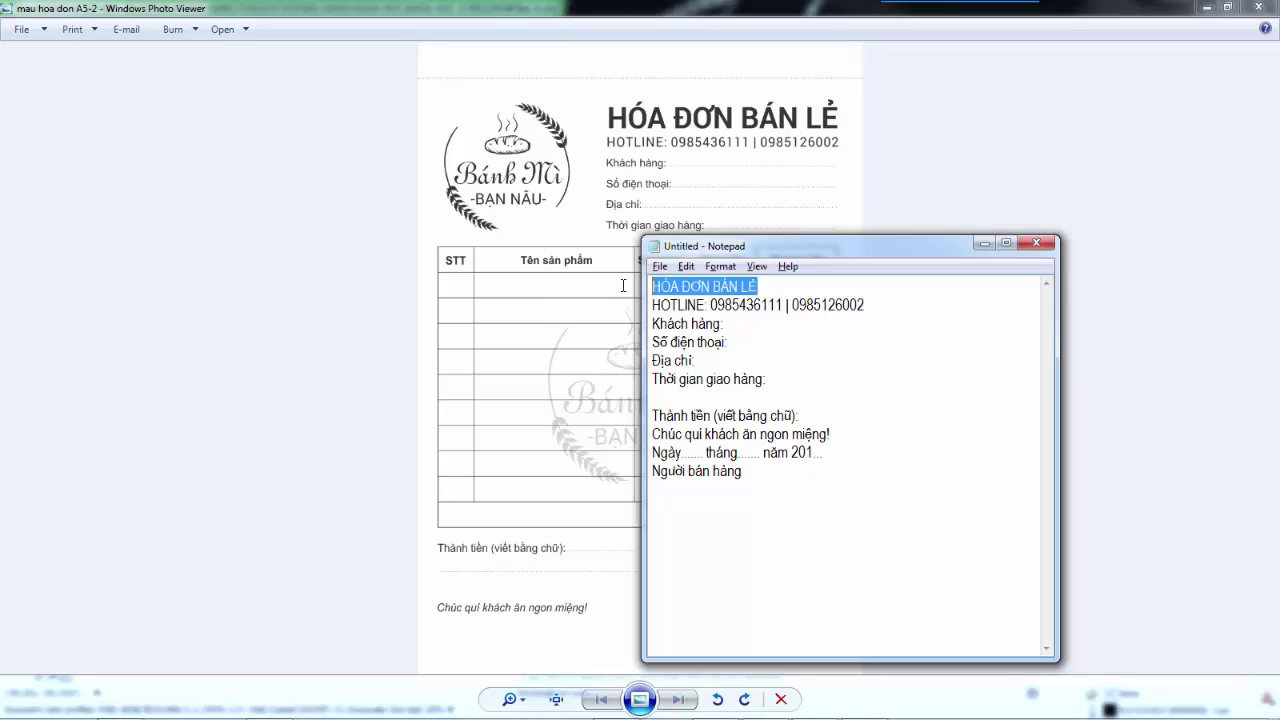
pyautogui.click(787, 291)
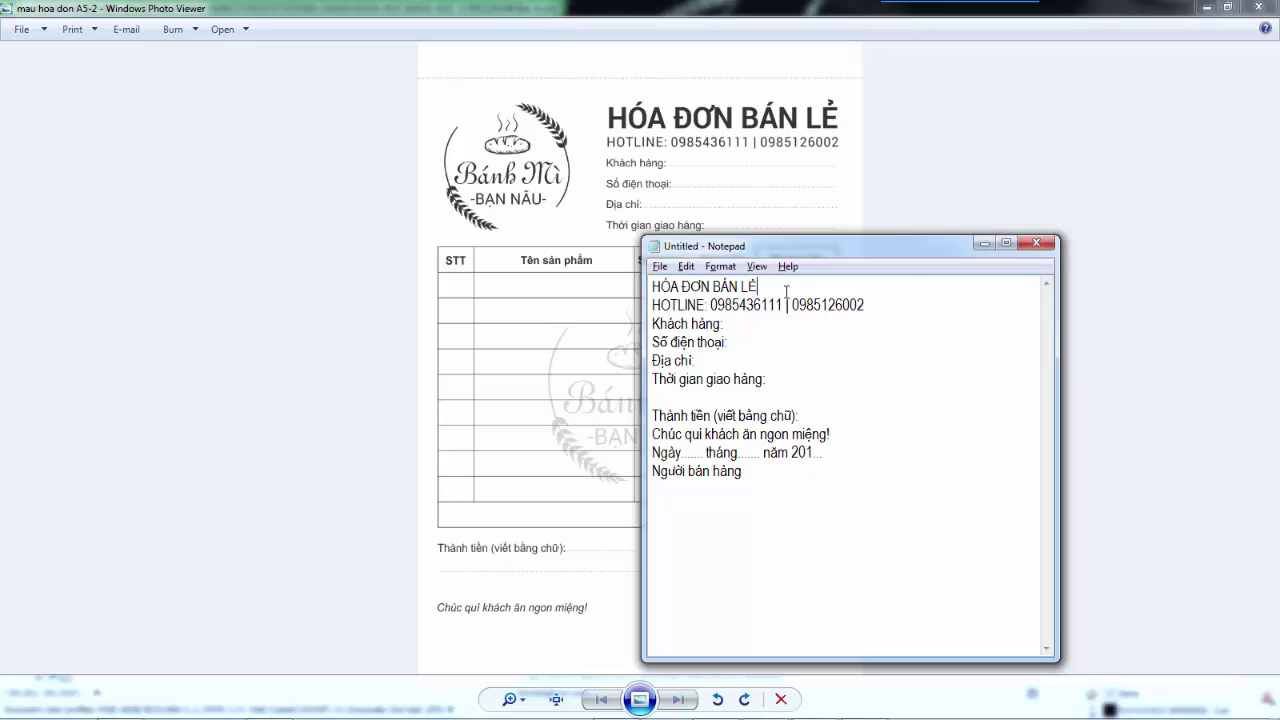
pyautogui.click(787, 267)
pyautogui.click(697, 312)
pyautogui.moveTo(779, 284); pyautogui.dragTo(608, 287)
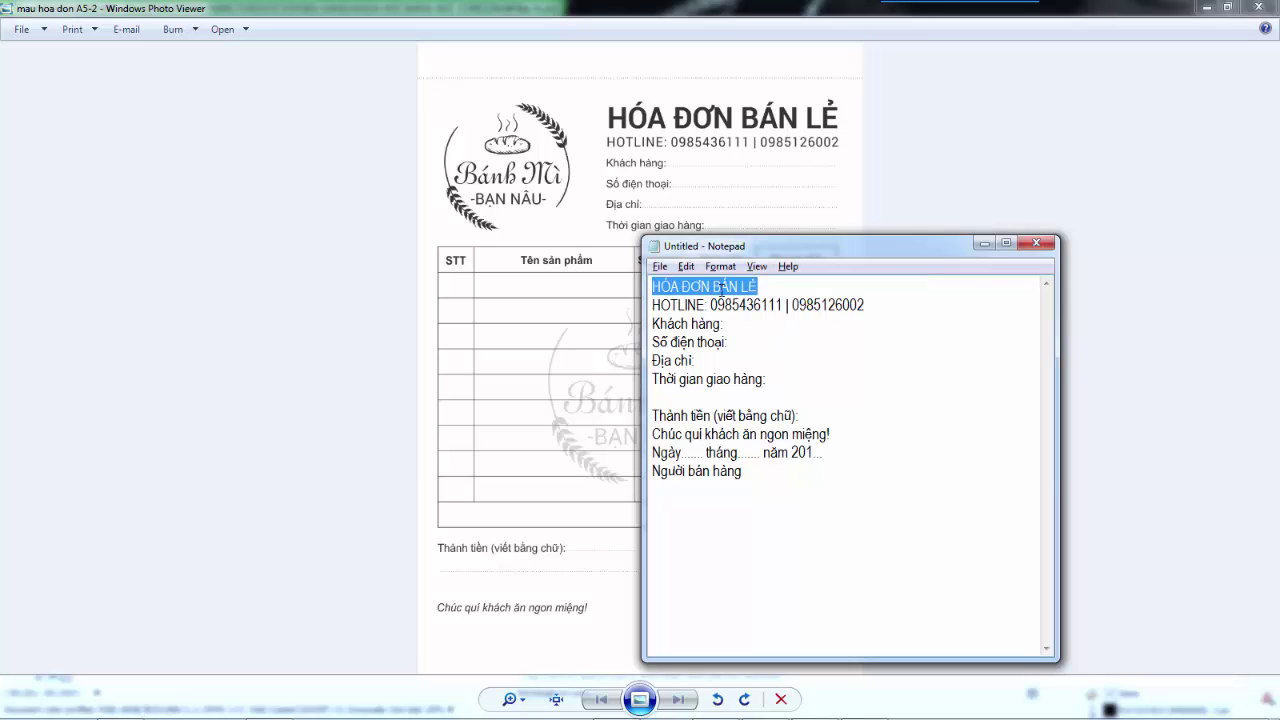
pyautogui.click(722, 288)
pyautogui.moveTo(773, 287); pyautogui.dragTo(648, 287)
pyautogui.moveTo(677, 244); pyautogui.dragTo(586, 229)
pyautogui.click(648, 271)
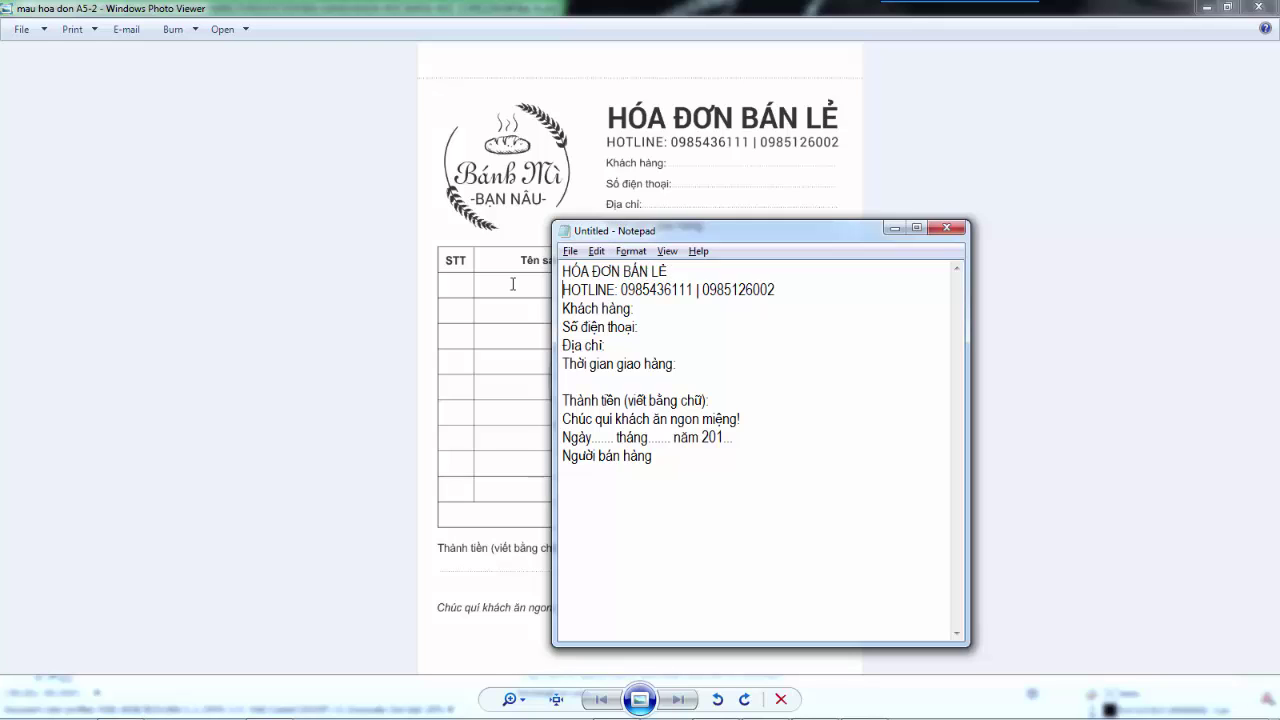
pyautogui.moveTo(512, 284); pyautogui.dragTo(520, 271)
pyautogui.hotkey('ctrl', 'c')
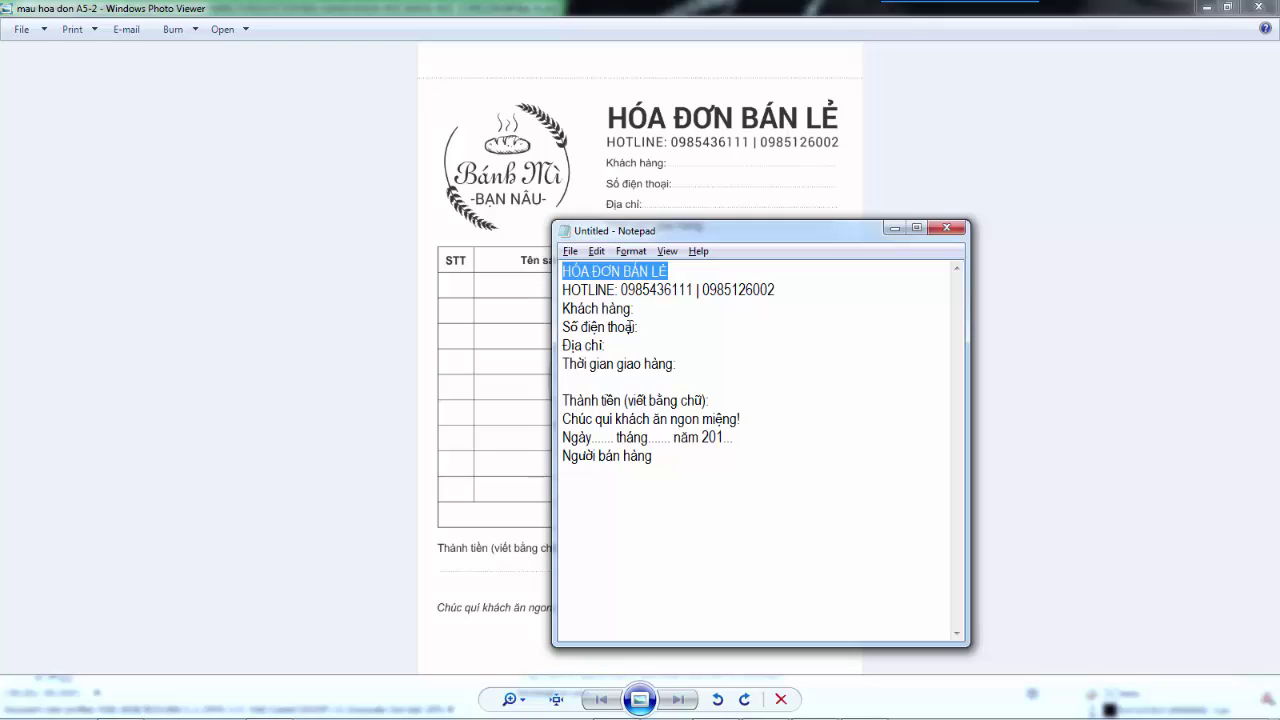
# Step: Switch to CorelDRAW and paste "HÓA ĐƠN BÁN LẺ" as artistic text in the upper right area of the page
pyautogui.click(765, 707)
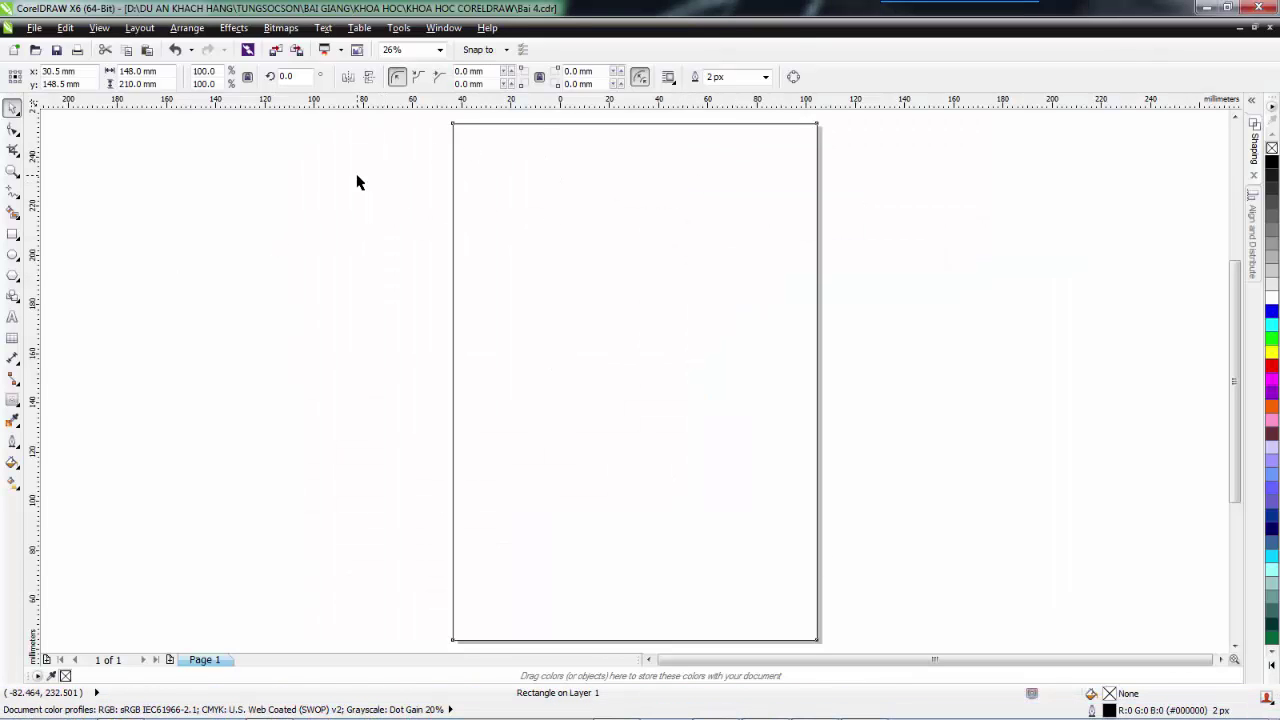
pyautogui.click(356, 240)
pyautogui.click(523, 209)
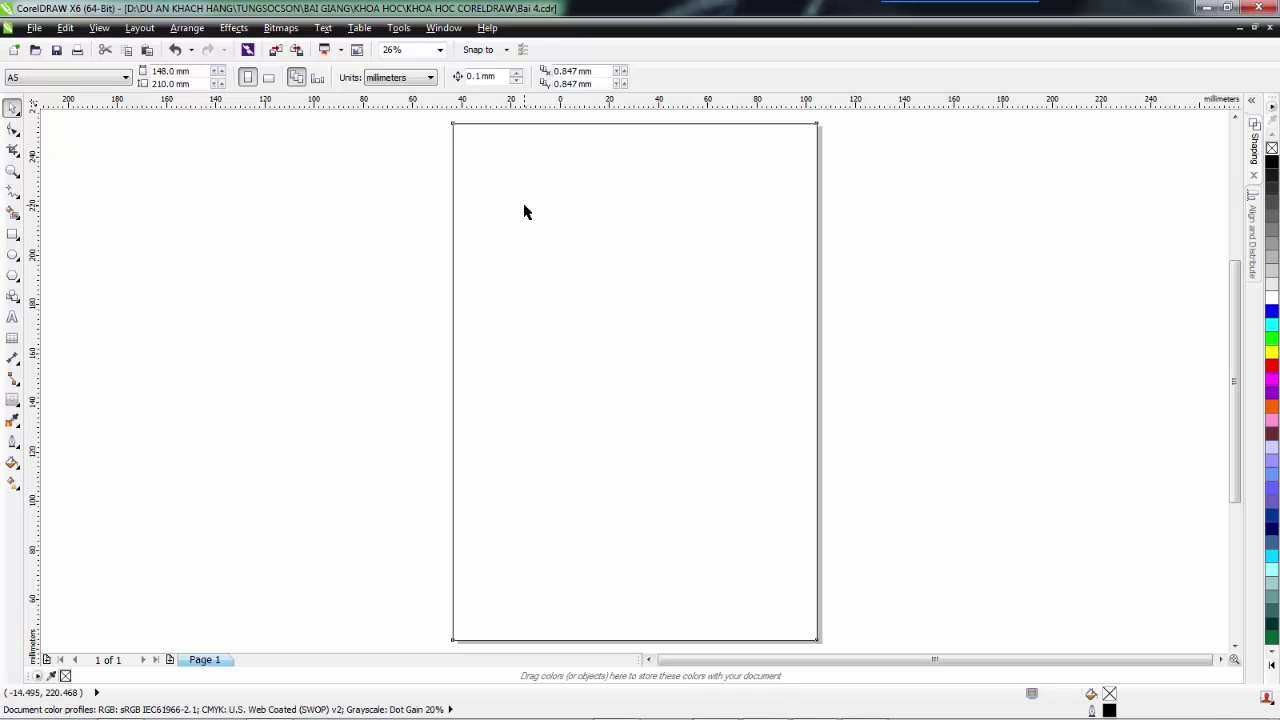
pyautogui.click(11, 319)
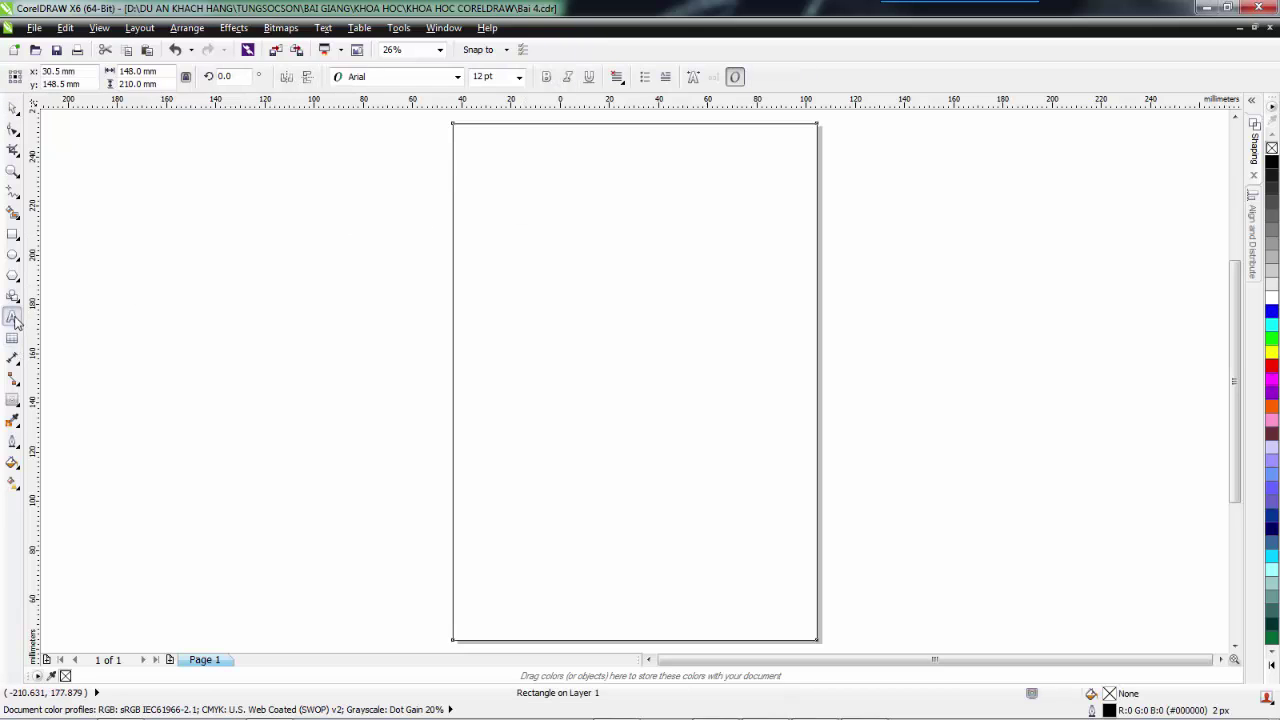
pyautogui.click(615, 165)
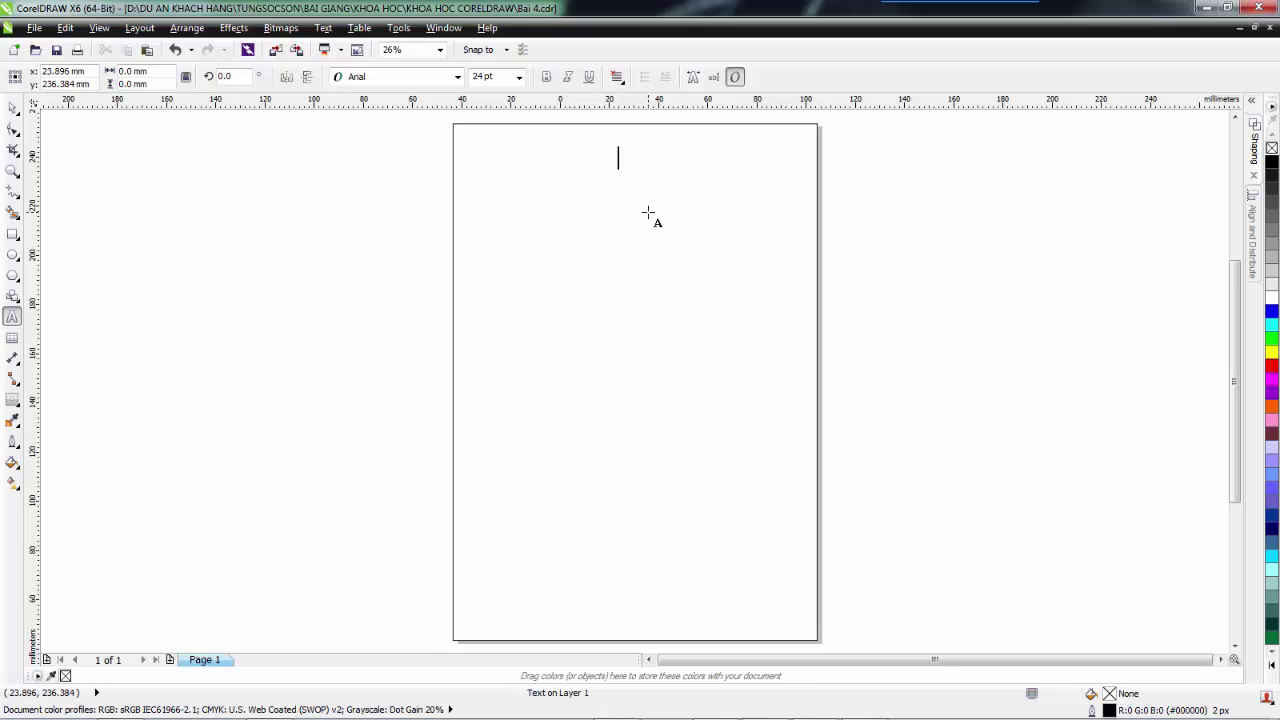
pyautogui.hotkey('ctrl', 'v')
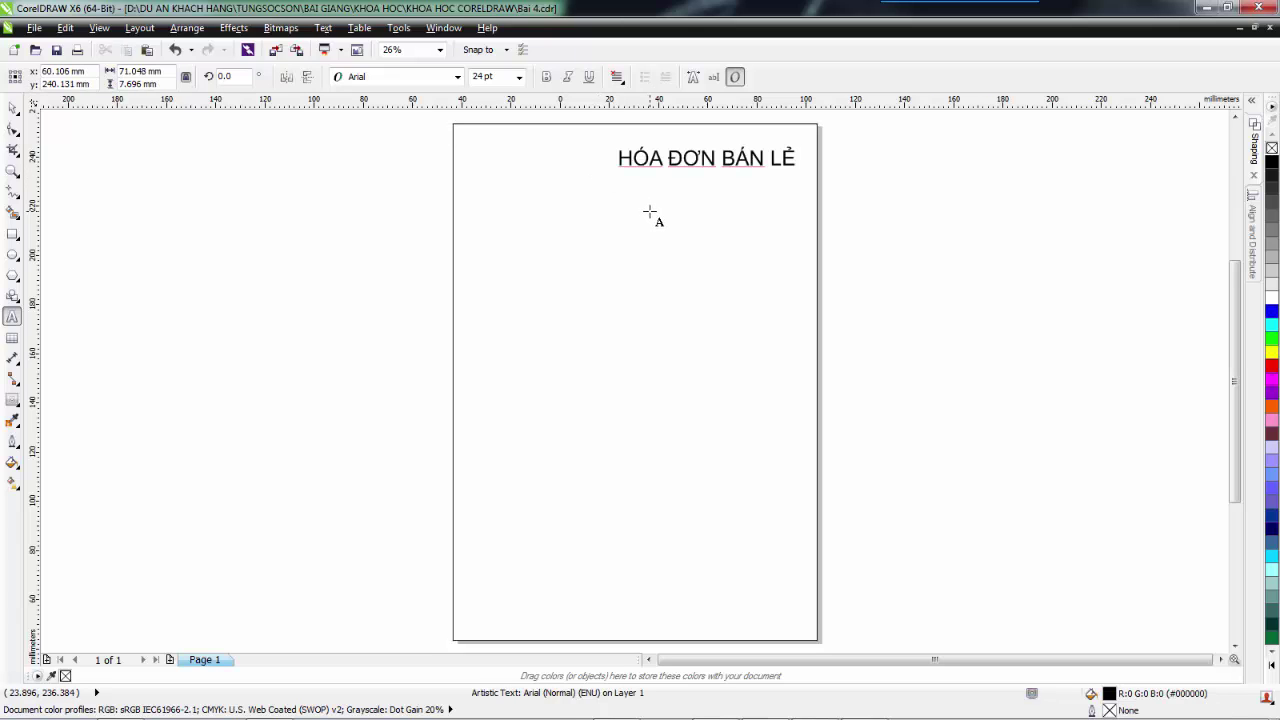
pyautogui.hotkey('ctrl', 'space')
# Step: Move the heading text so its centre sits at about x 59.8 mm, y 237.6 mm on the page
pyautogui.moveTo(707, 157); pyautogui.dragTo(702, 163)
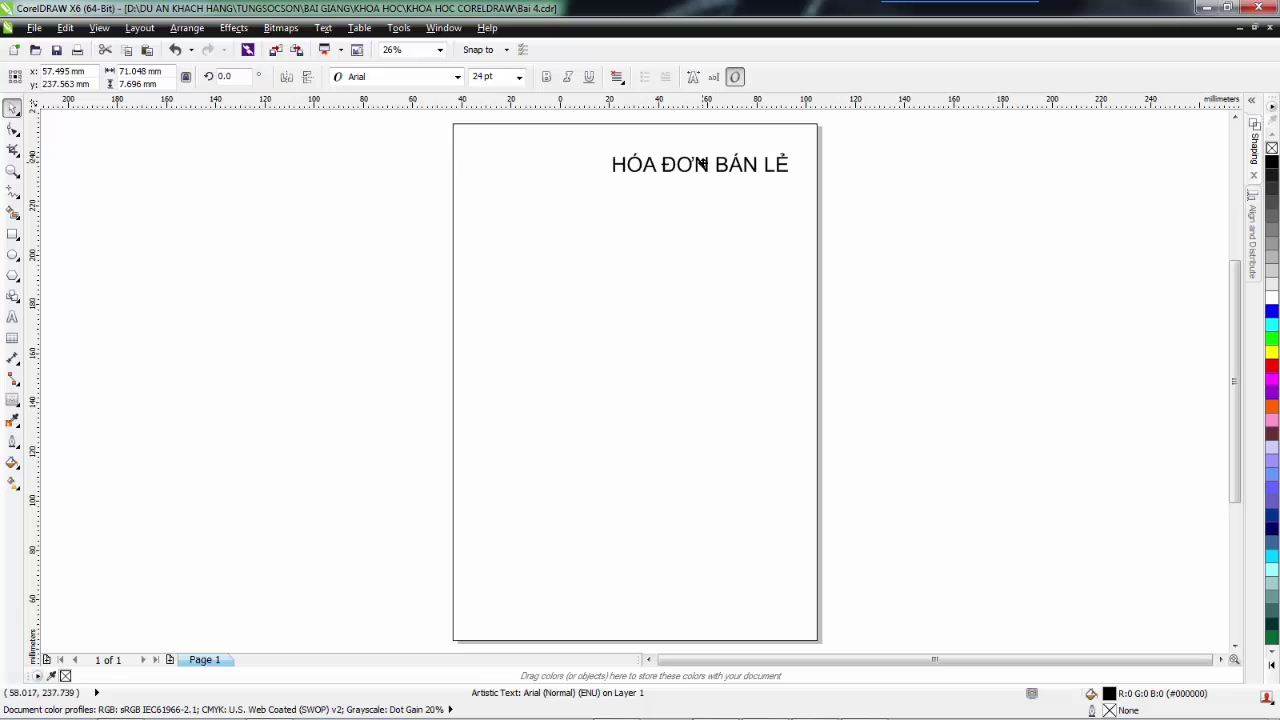
pyautogui.moveTo(702, 163); pyautogui.dragTo(702, 163)
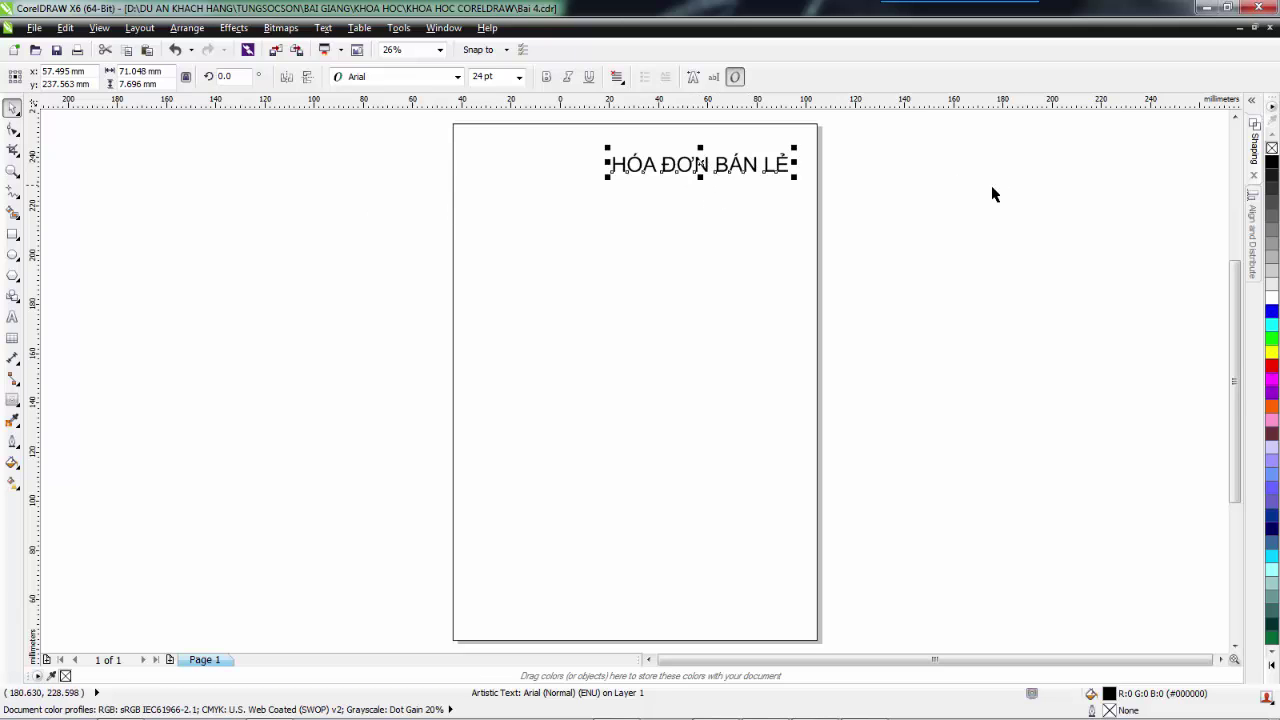
pyautogui.click(720, 178)
pyautogui.click(720, 164)
pyautogui.click(700, 182)
pyautogui.click(698, 165)
pyautogui.click(767, 190)
pyautogui.click(695, 174)
pyautogui.moveTo(700, 164)
pyautogui.mouseDown()
pyautogui.moveTo(700, 186)
pyautogui.moveTo(705, 166)
pyautogui.mouseUp()
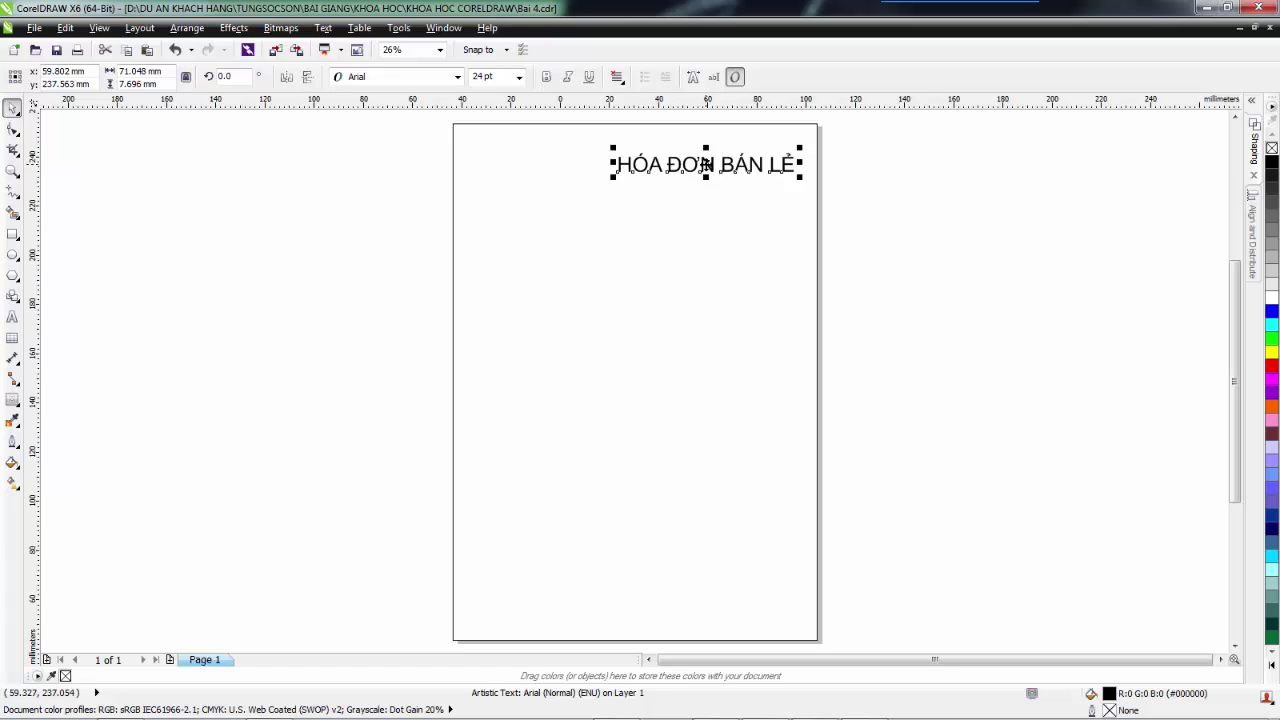
# Step: Duplicate the heading text straight below the original and lower the copy slightly to leave a gap between the lines
pyautogui.click(7, 110)
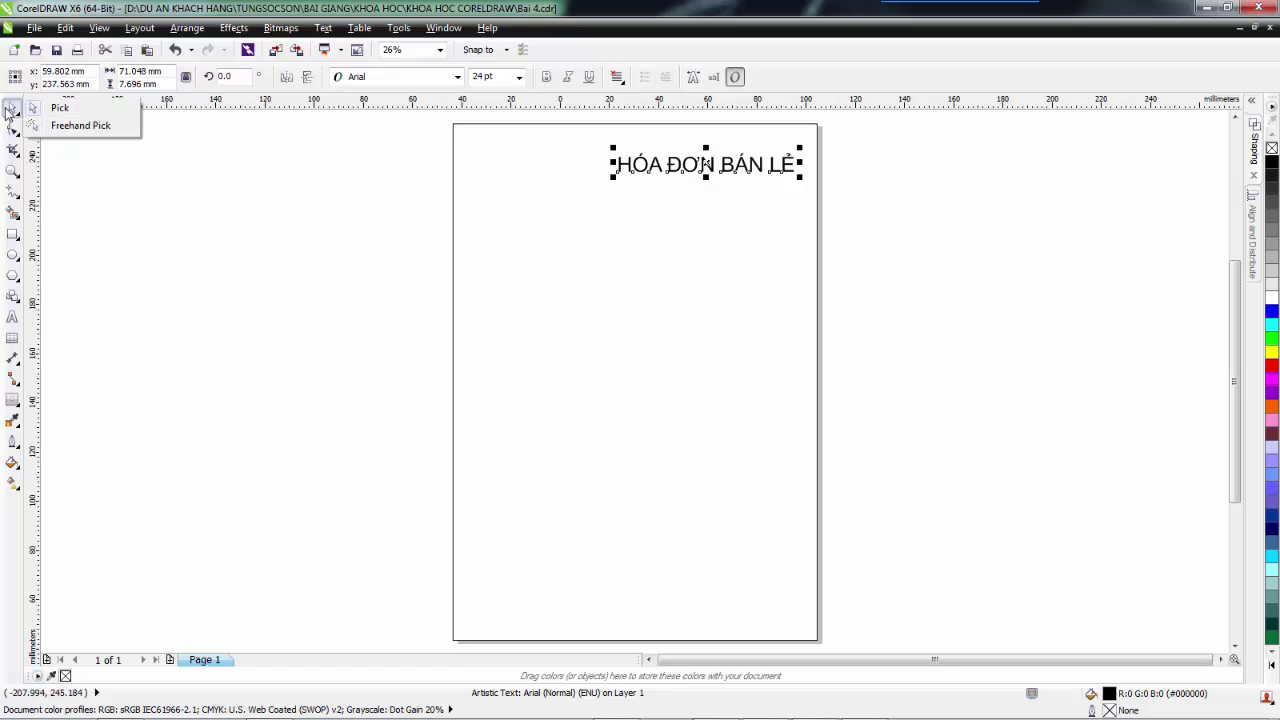
pyautogui.click(705, 165)
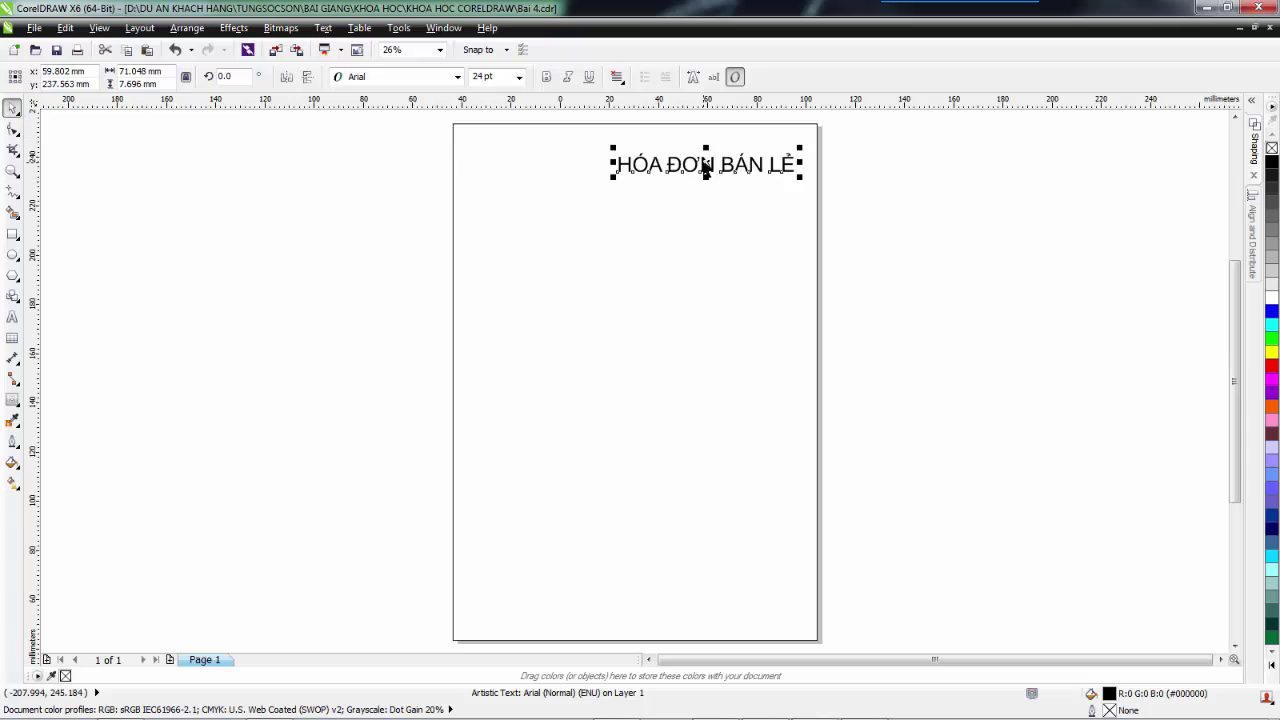
pyautogui.click(706, 165)
pyautogui.click(704, 169)
pyautogui.click(706, 166)
pyautogui.moveTo(706, 165); pyautogui.dragTo(706, 187)
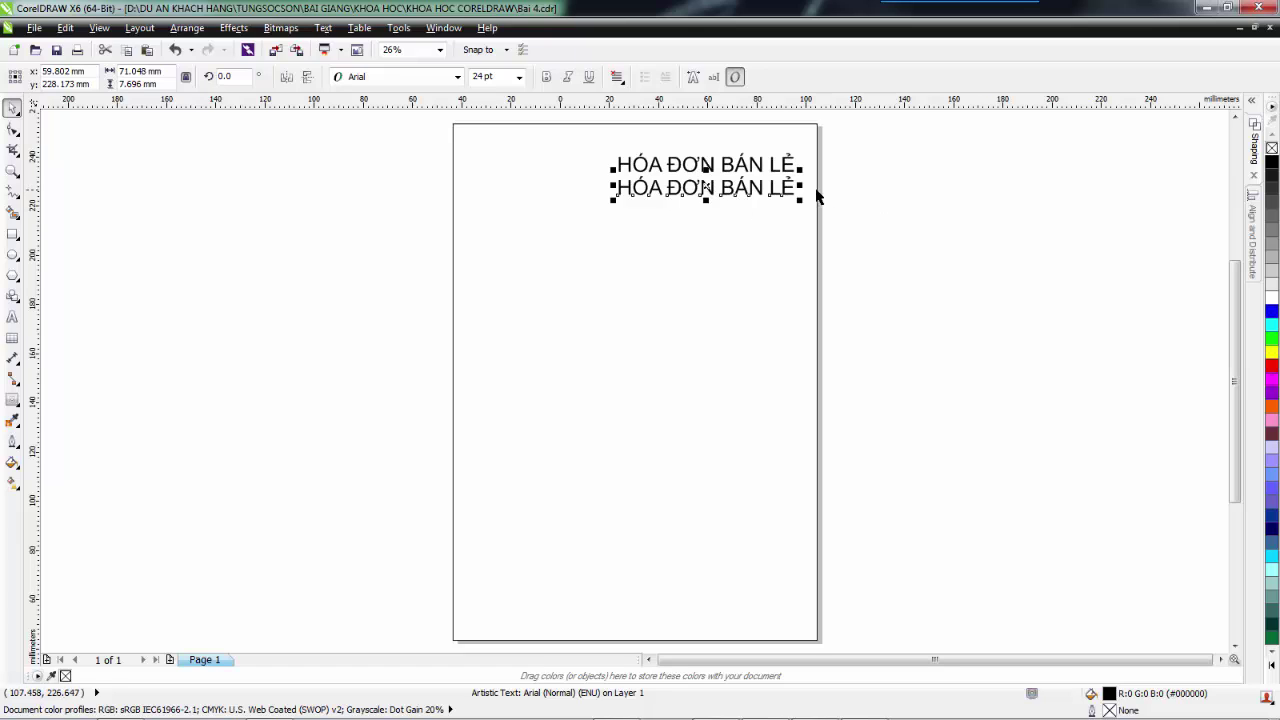
pyautogui.moveTo(776, 192); pyautogui.dragTo(776, 203)
pyautogui.click(887, 239)
# Step: Switch to the Notepad text and copy the HOTLINE line with its phone numbers
pyautogui.hotkey('alt', 'Tab')
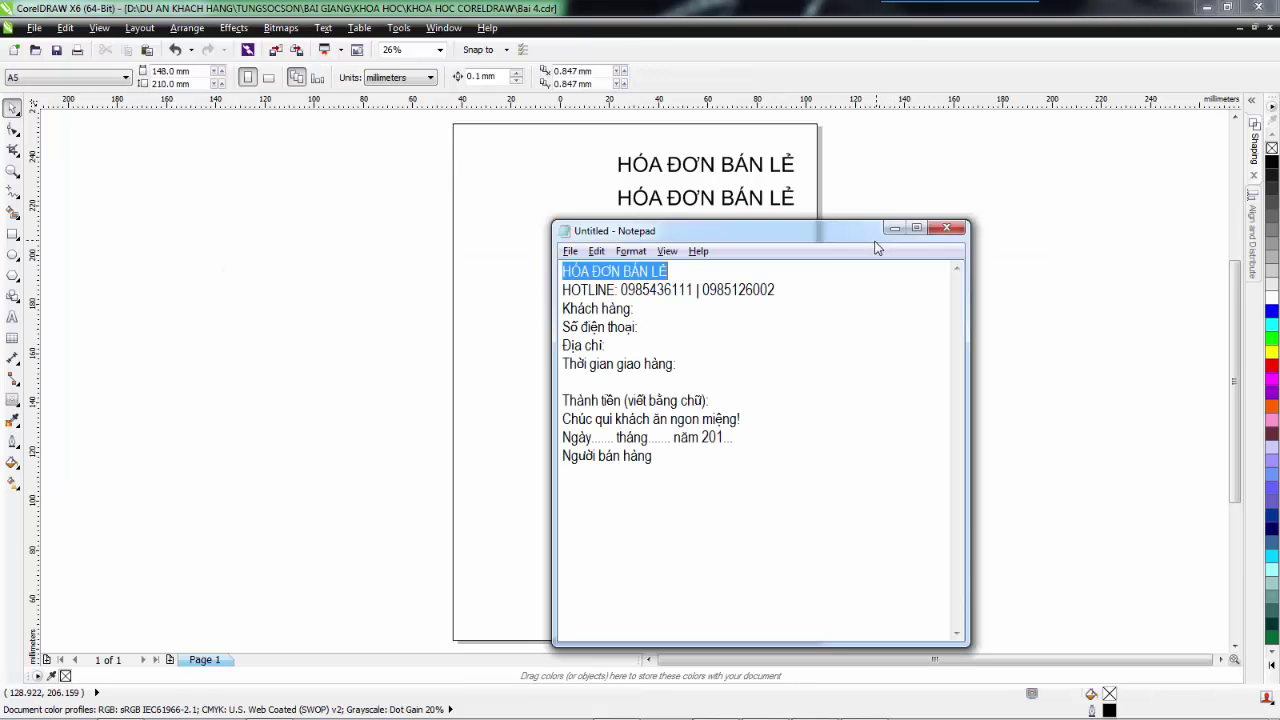
pyautogui.click(564, 290)
pyautogui.keyDown('shift'); pyautogui.click(822, 289); pyautogui.keyUp('shift')
pyautogui.hotkey('ctrl', 'c')
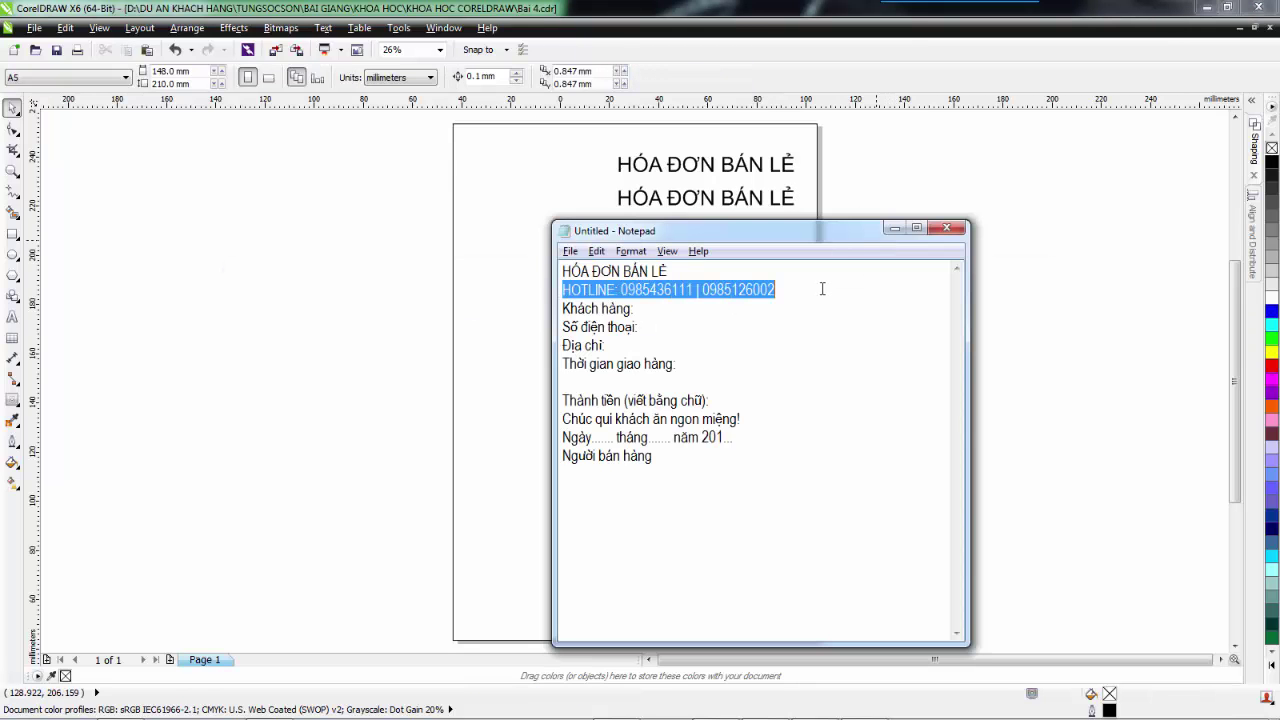
# Step: Switch to CorelDRAW and replace the lower heading copy's text with the copied HOTLINE line
pyautogui.hotkey('alt', 'Tab')
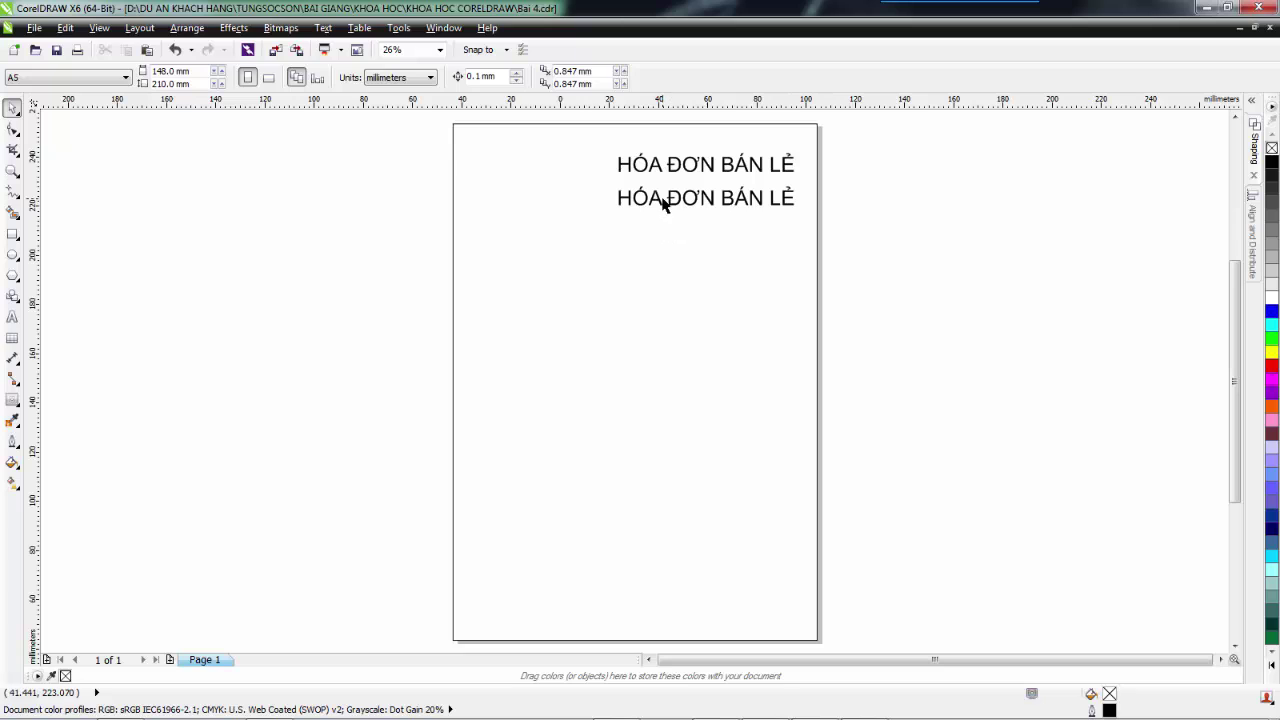
pyautogui.click(12, 317)
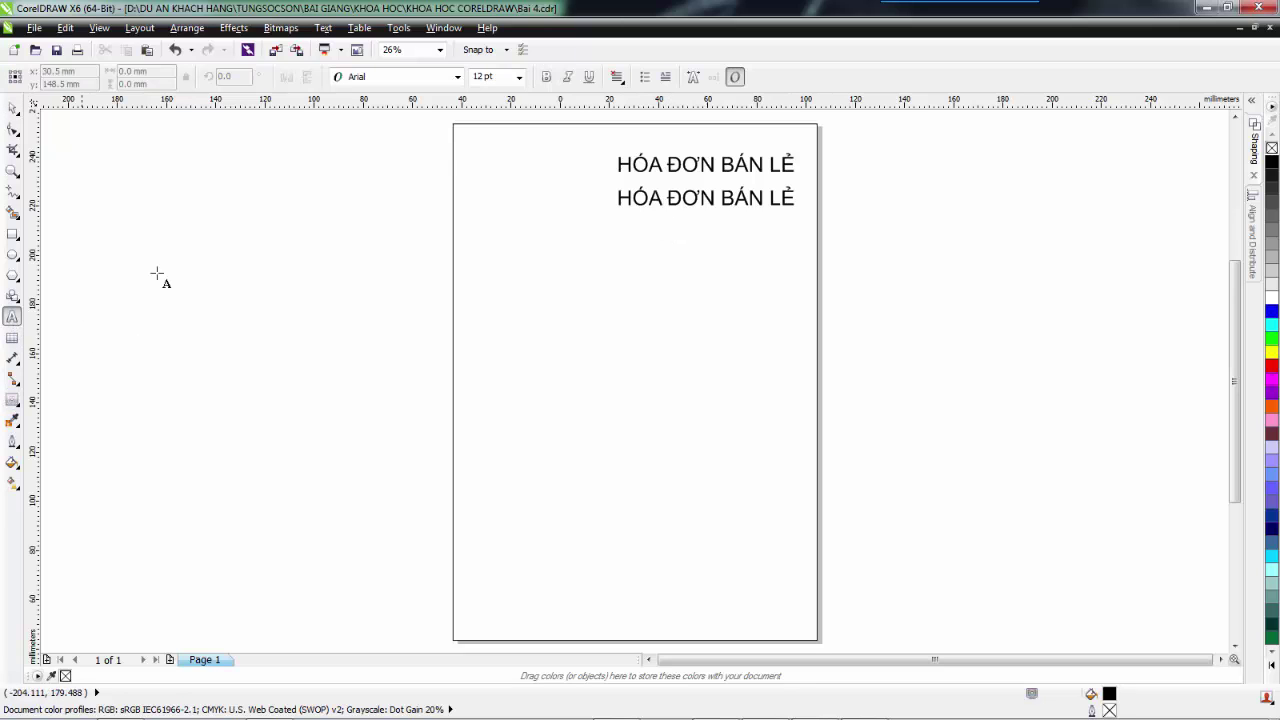
pyautogui.click(644, 199)
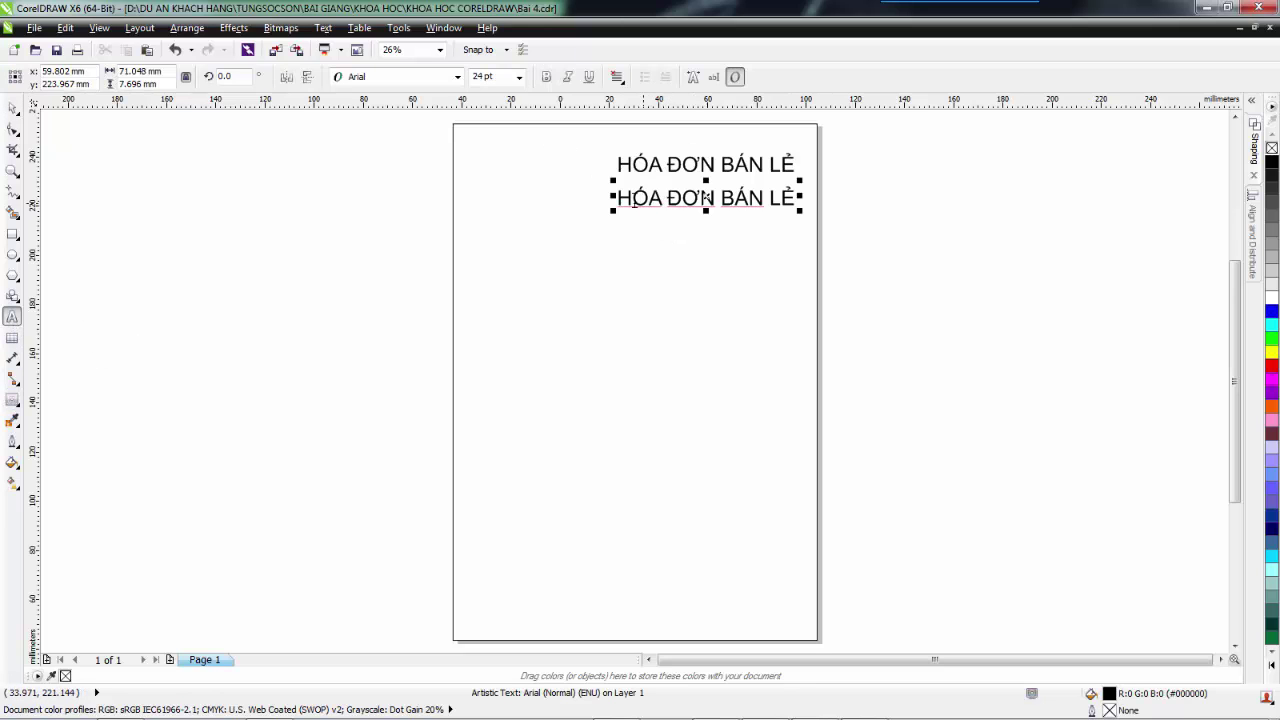
pyautogui.hotkey('ctrl', 'a')
pyautogui.hotkey('ctrl', 'v')
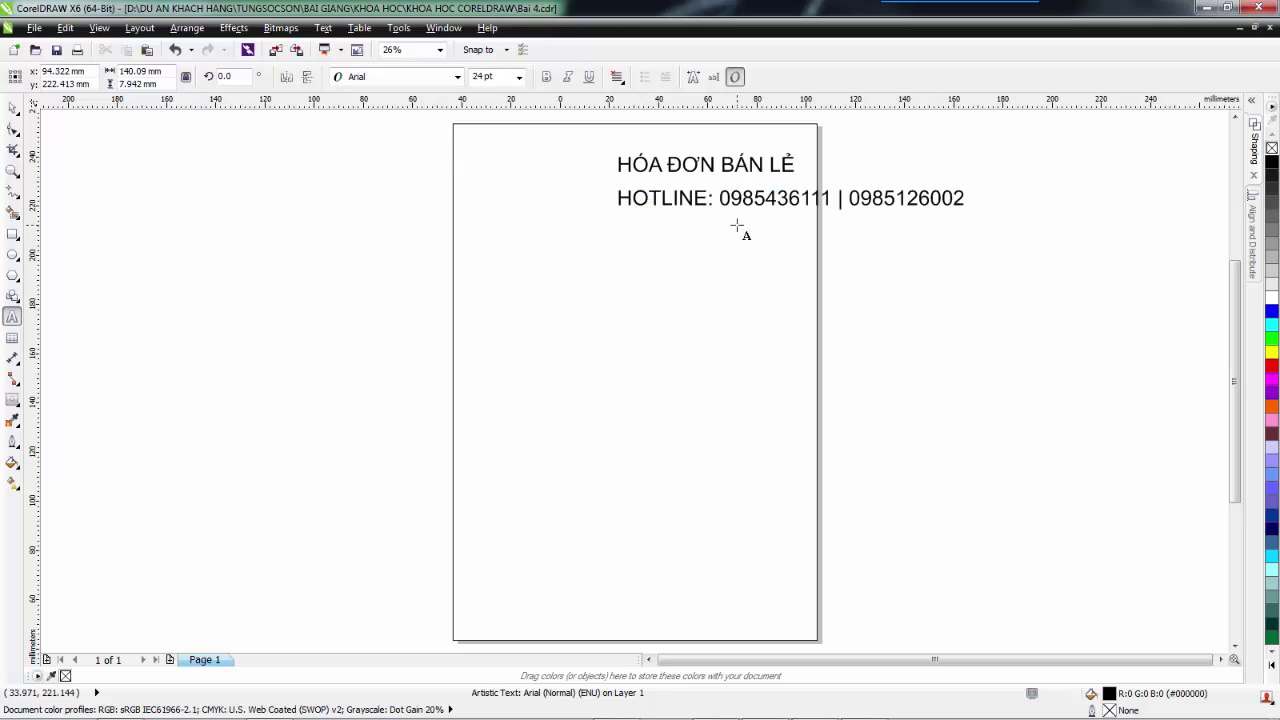
pyautogui.hotkey('ctrl', 'space')
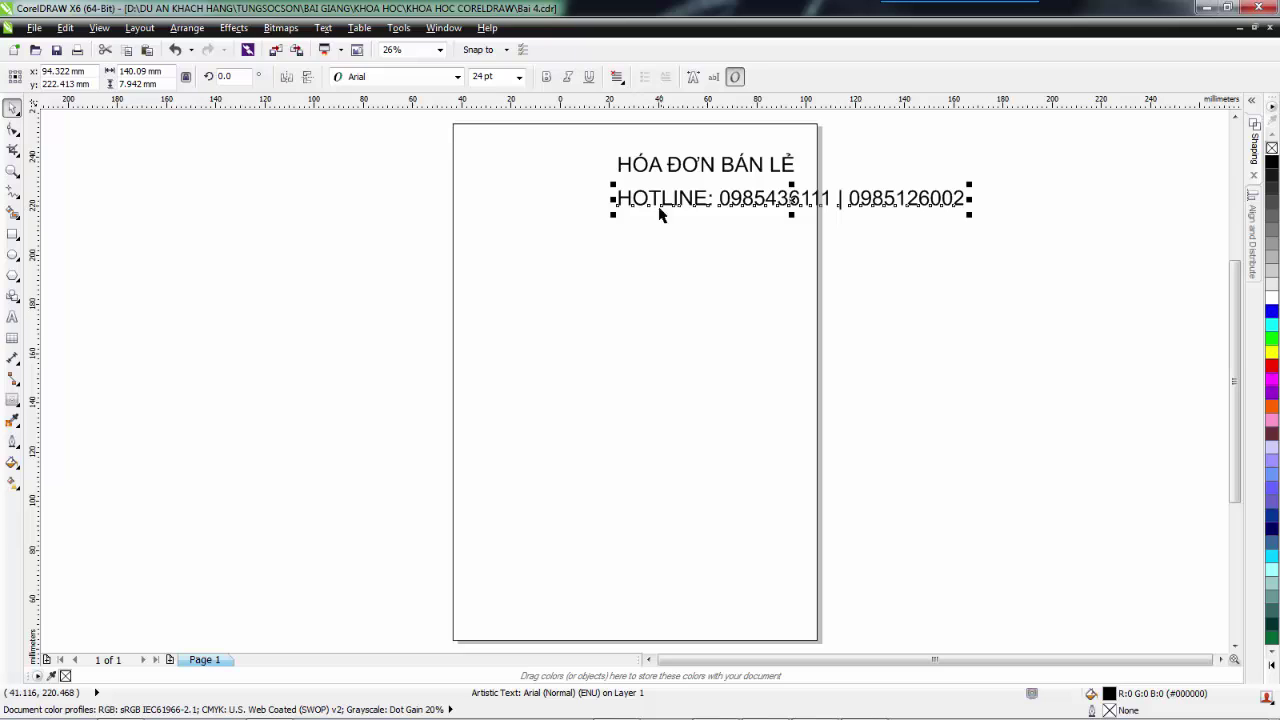
# Step: Set the HOTLINE line's font size to 12 pt and move it up close beneath the heading
pyautogui.doubleClick(480, 76)
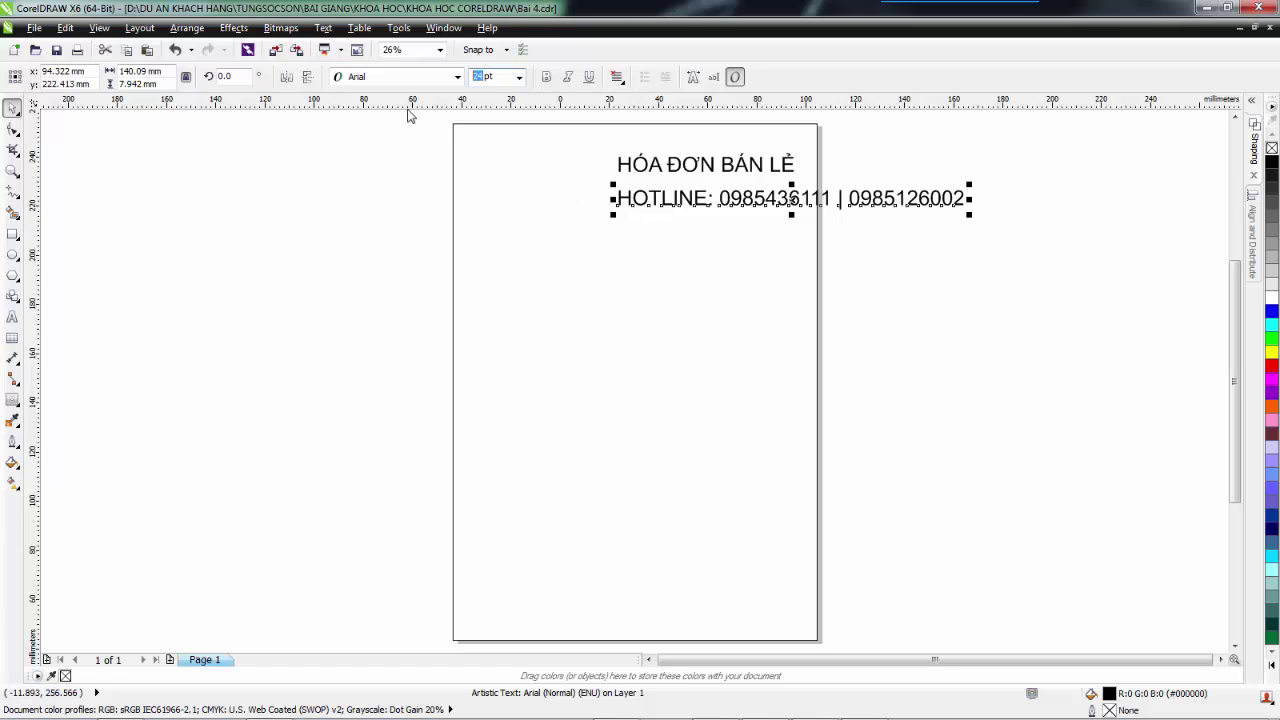
pyautogui.press('Return')
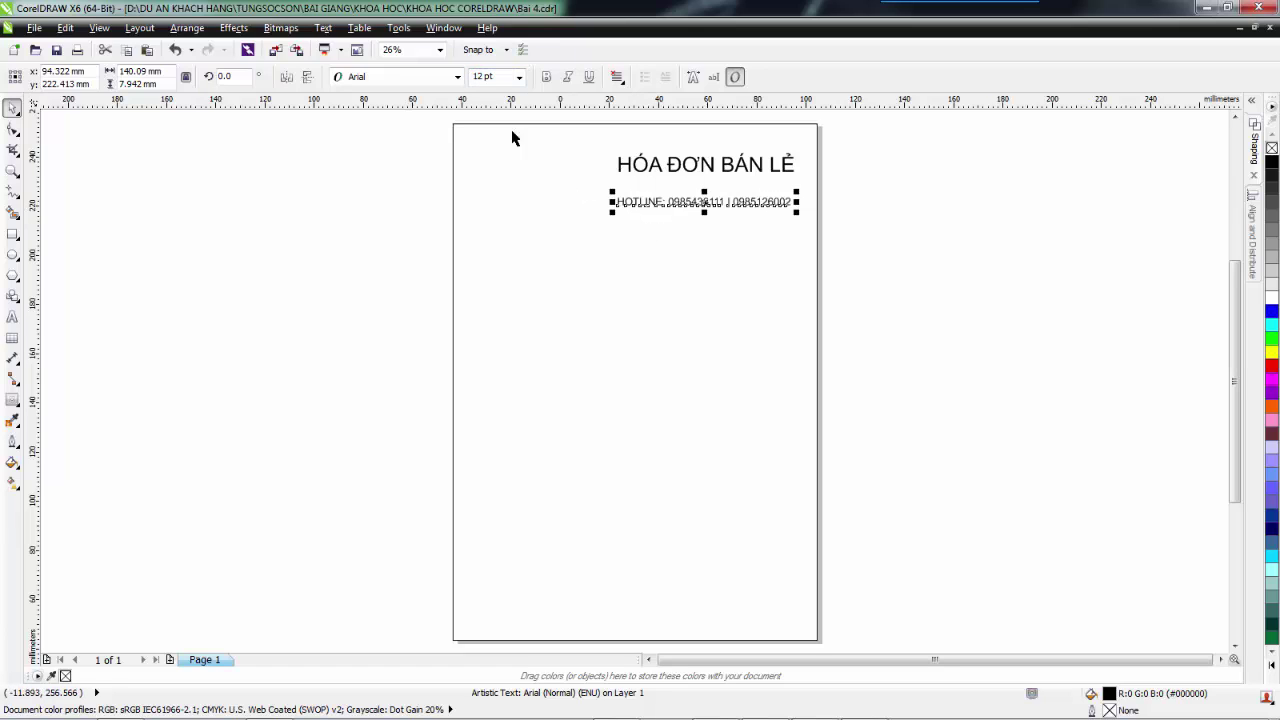
pyautogui.moveTo(702, 204); pyautogui.dragTo(705, 185)
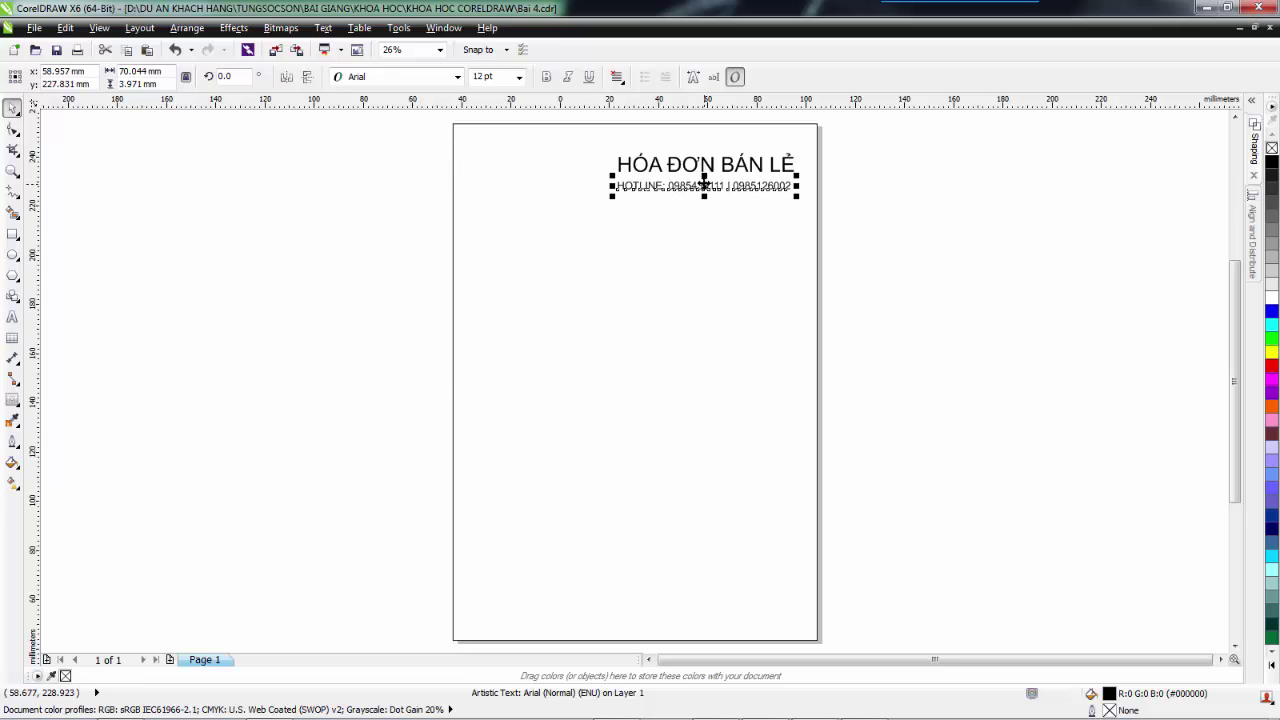
# Step: Format the HÓA ĐƠN BÁN LẺ heading in Roboto Bold at 27 pt
pyautogui.click(649, 166)
pyautogui.click(647, 162)
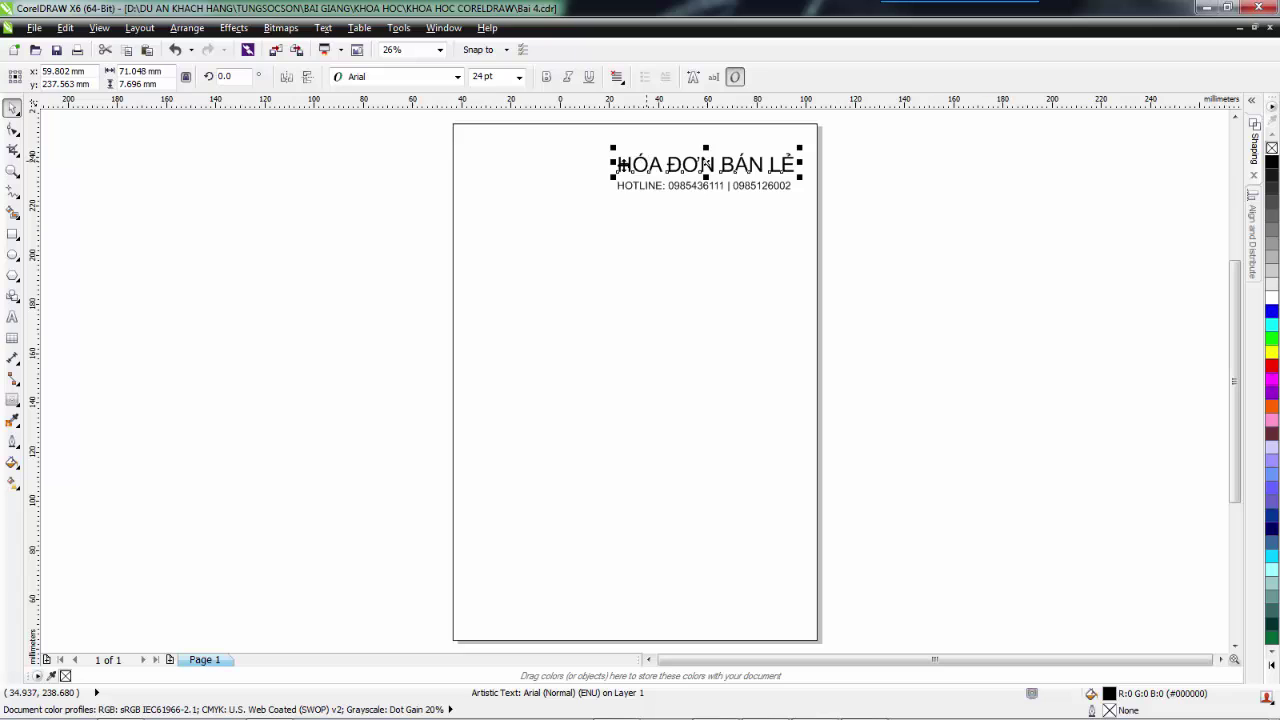
pyautogui.click(453, 82)
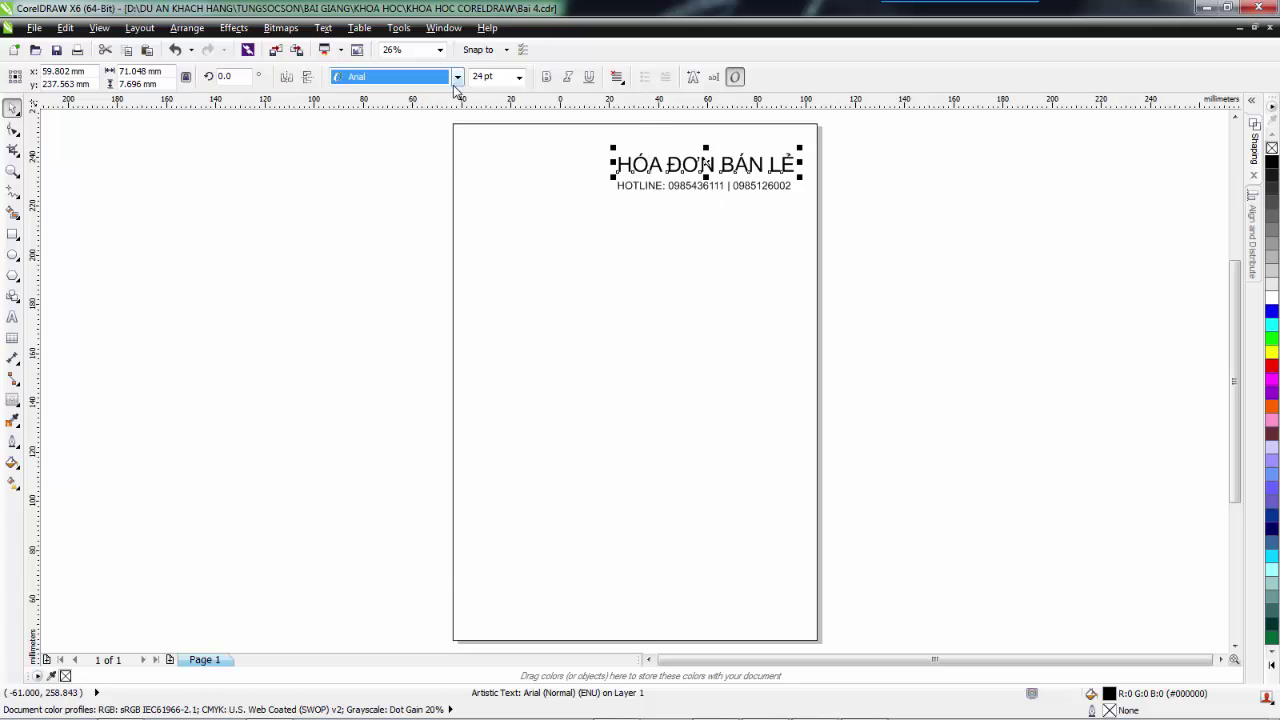
pyautogui.click(456, 84)
pyautogui.moveTo(418, 117)
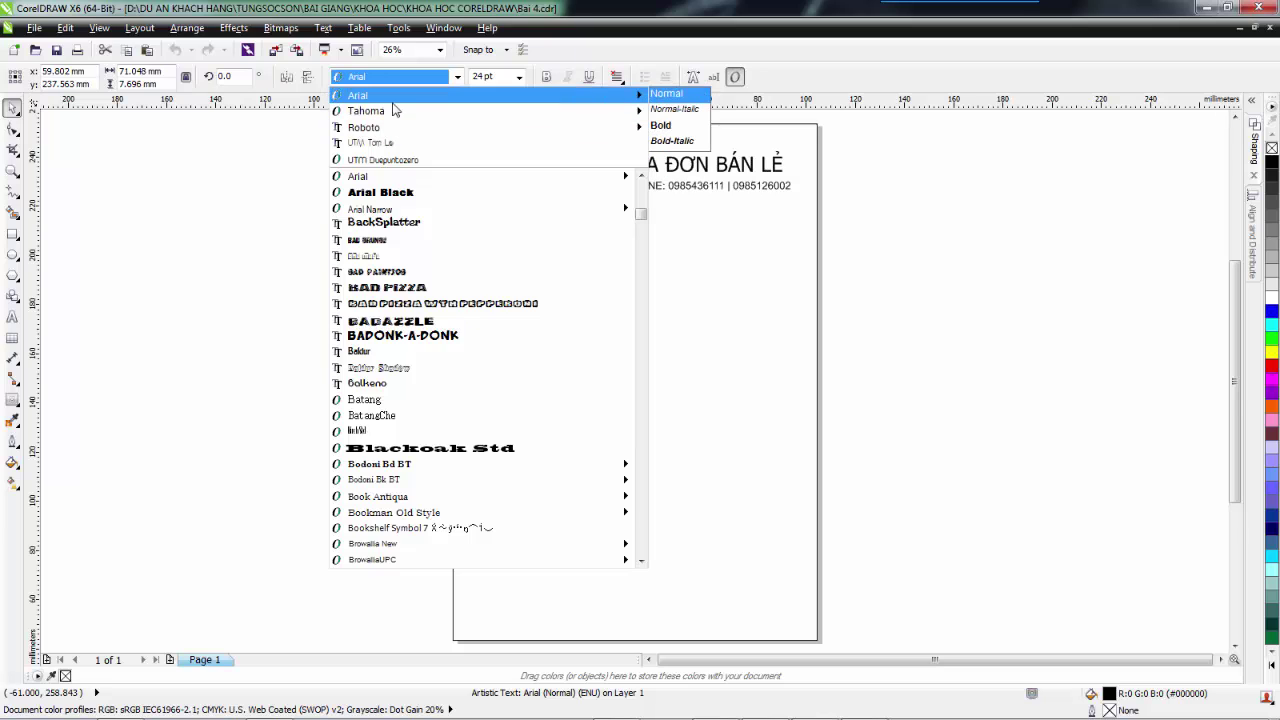
pyautogui.press('Escape')
pyautogui.click(457, 77)
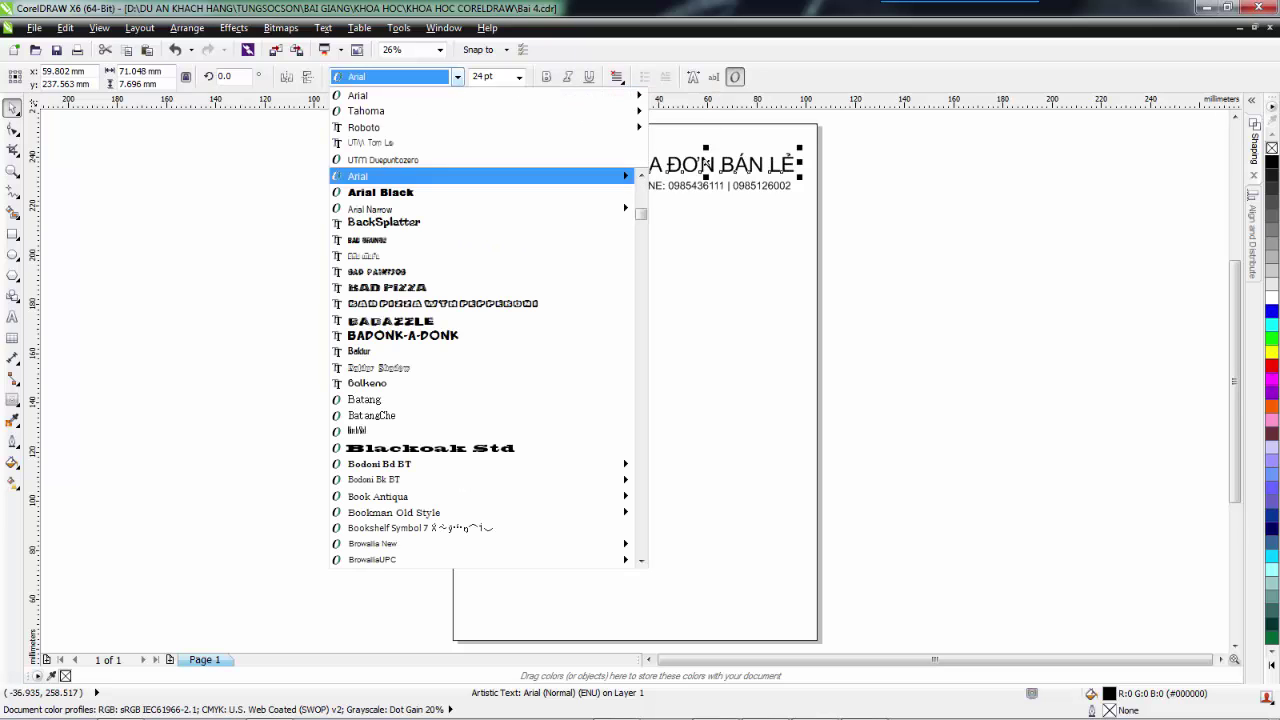
pyautogui.moveTo(424, 130)
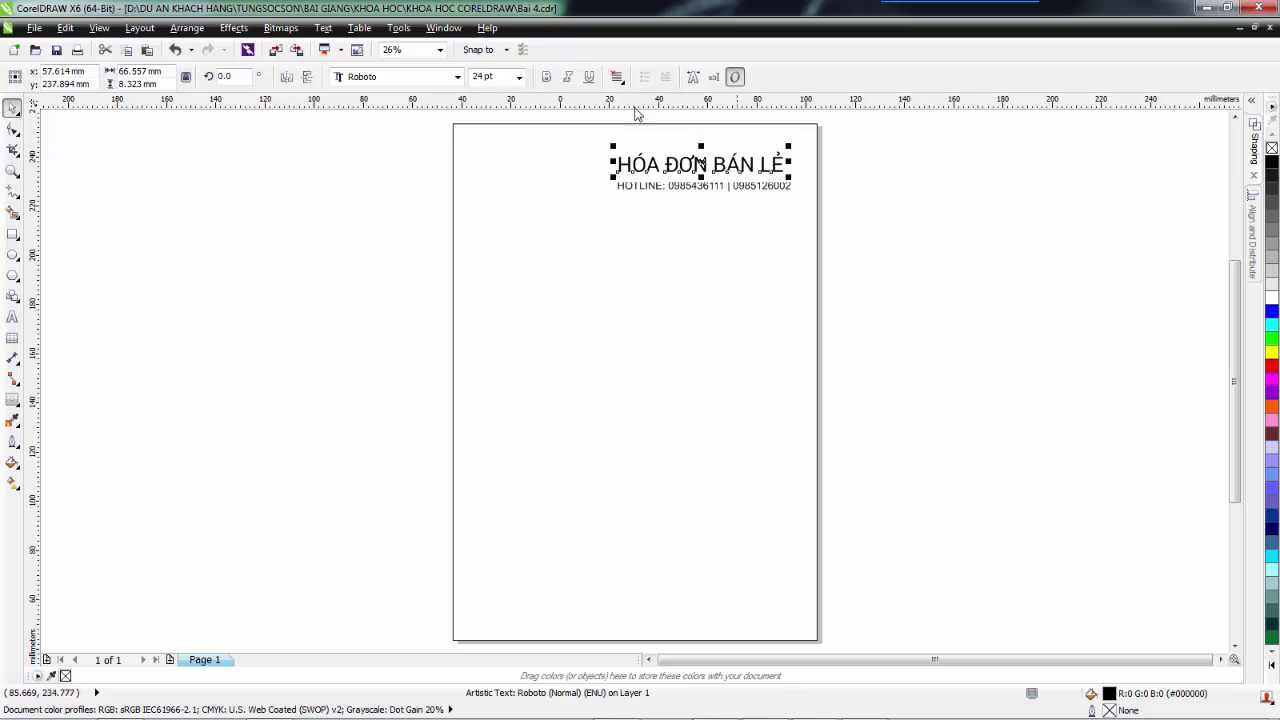
pyautogui.click(546, 78)
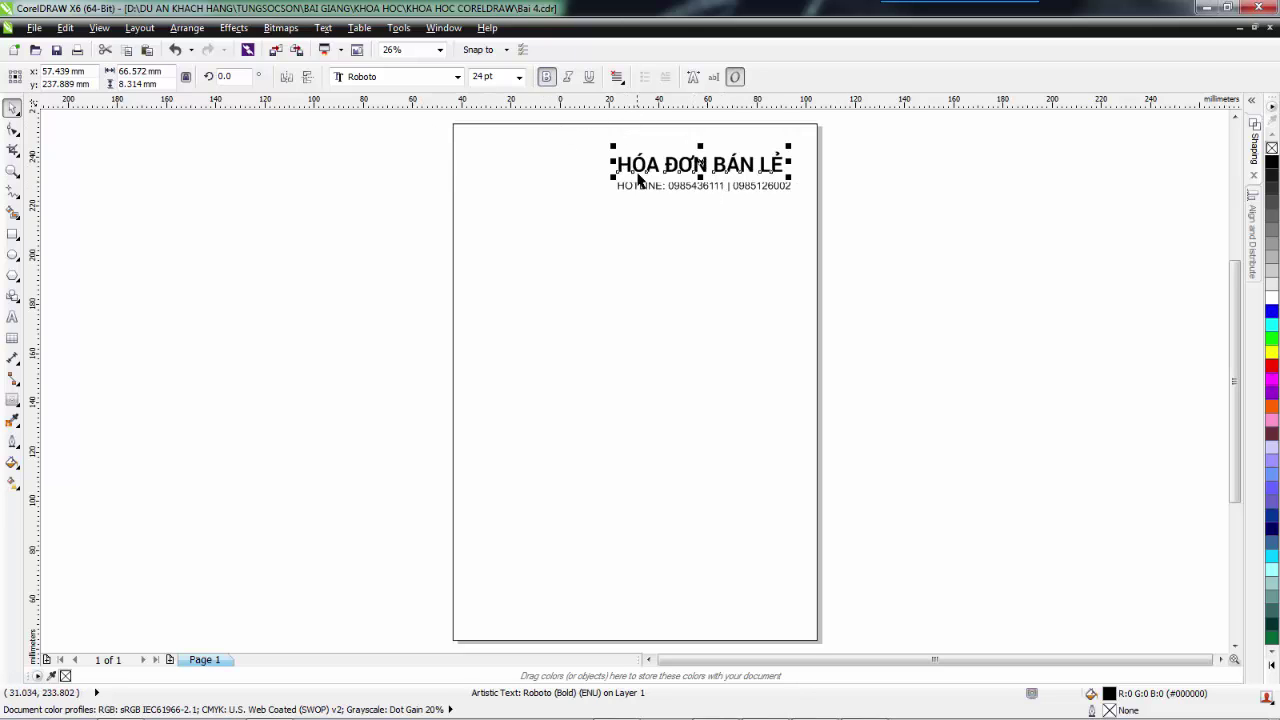
pyautogui.click(474, 77)
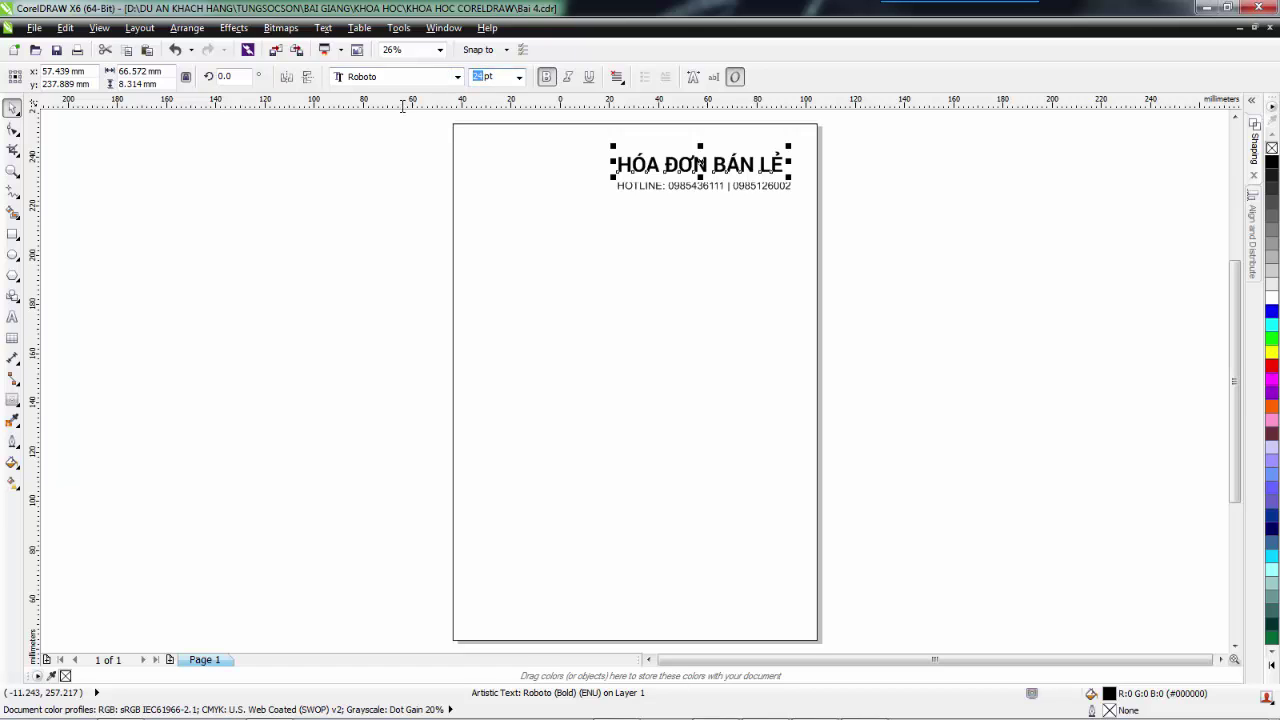
pyautogui.write('27')
pyautogui.press('Return')
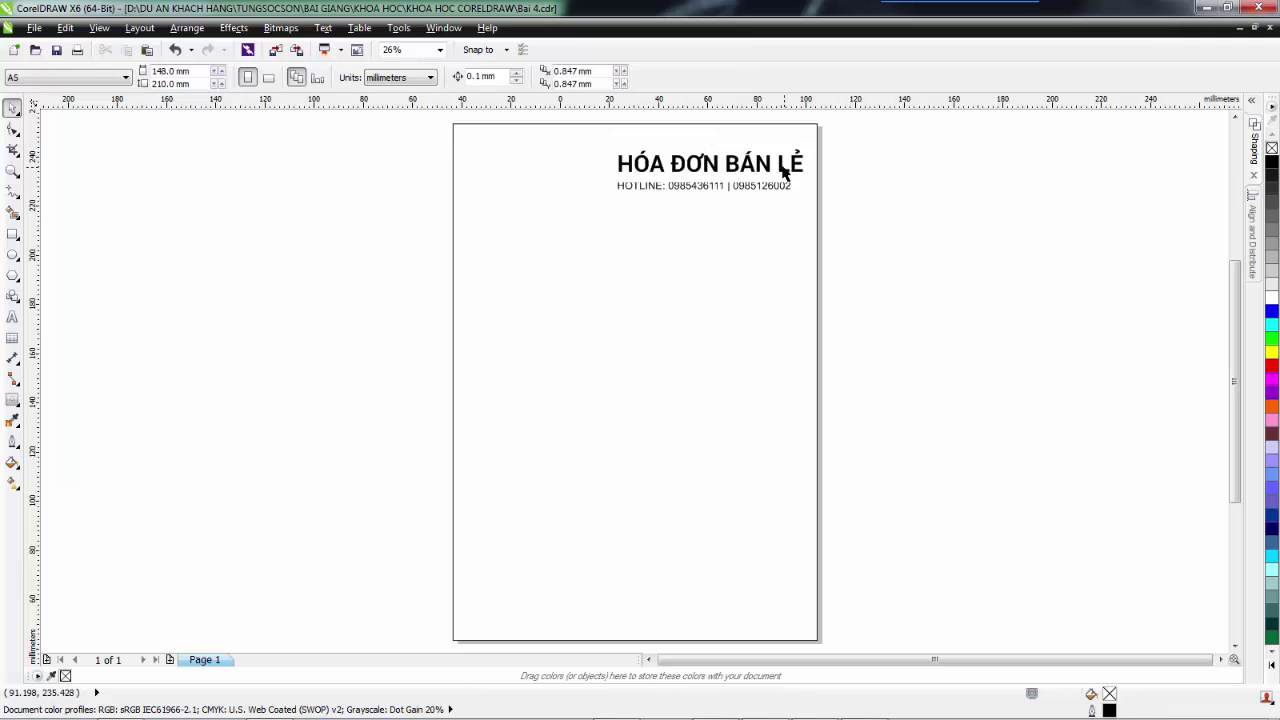
# Step: Move the heading to about x 59.4 mm, y 237.1 mm and the HOTLINE line to about x 57.9 mm, y 224.6 mm
pyautogui.moveTo(782, 164); pyautogui.dragTo(769, 196)
pyautogui.click(770, 196)
pyautogui.click(769, 188)
pyautogui.click(920, 223)
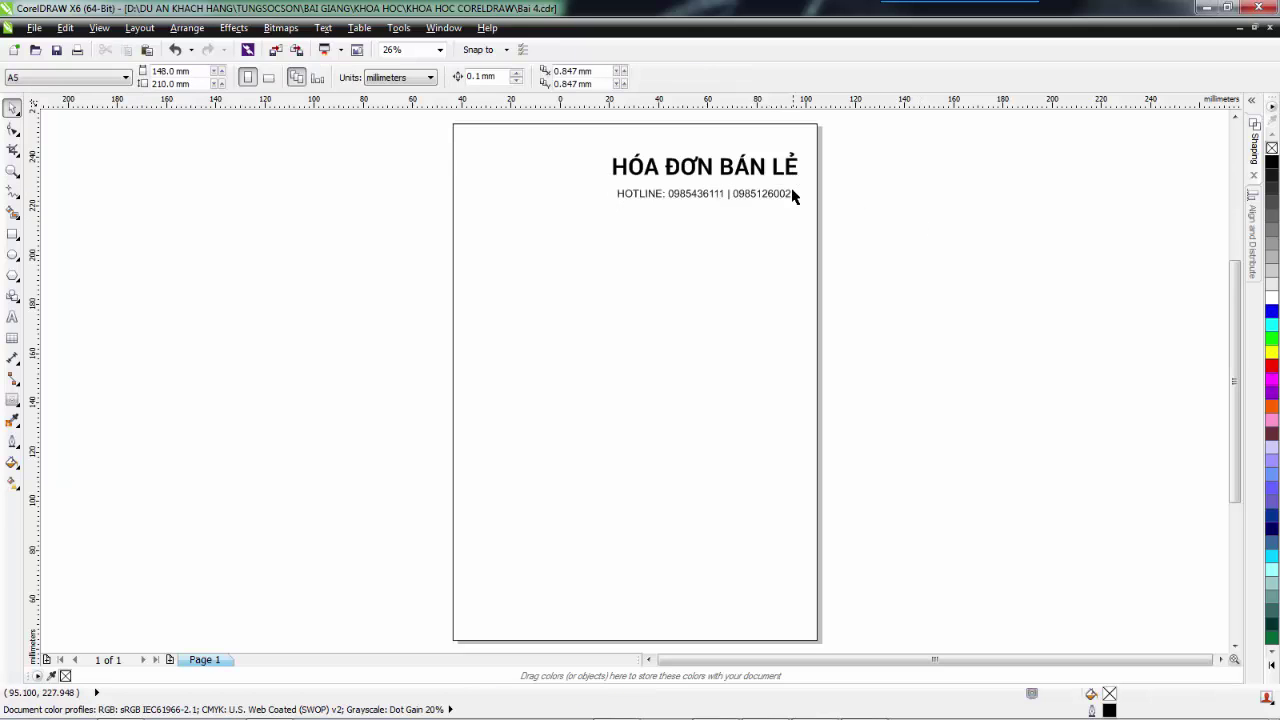
pyautogui.click(777, 197)
pyautogui.doubleClick(777, 196)
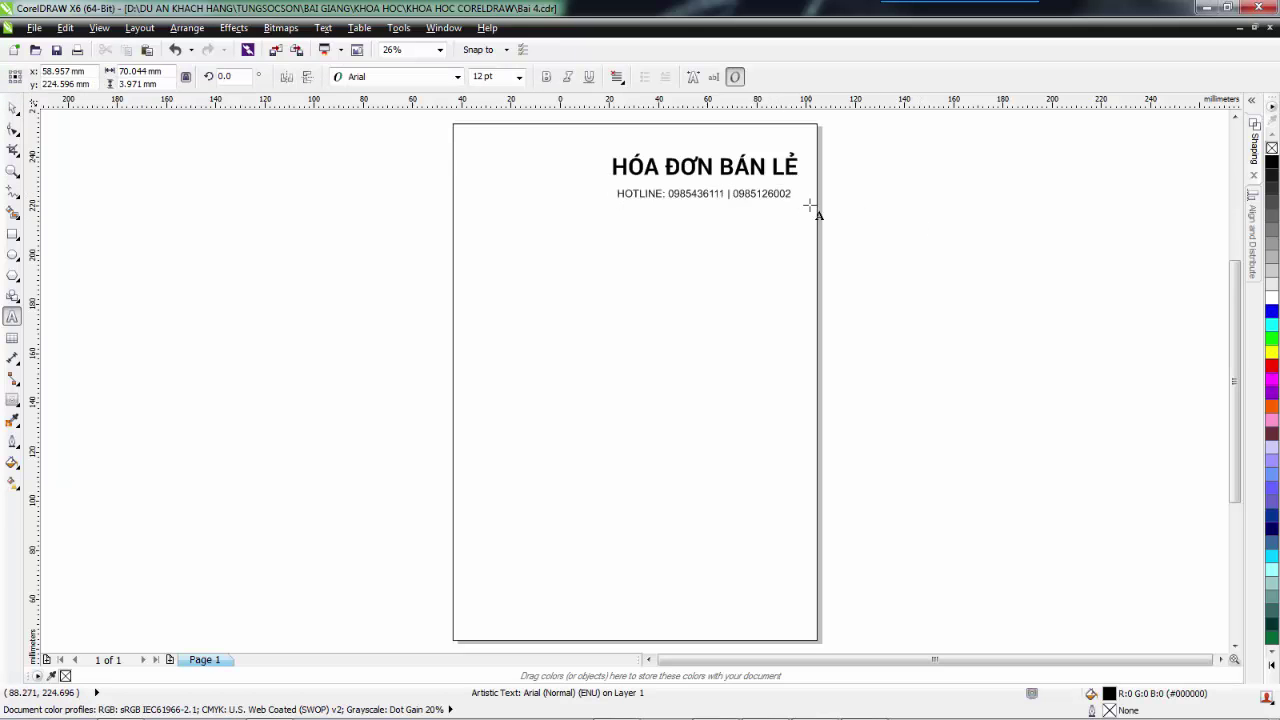
pyautogui.hotkey('ctrl', 'space')
pyautogui.moveTo(774, 196); pyautogui.dragTo(771, 191)
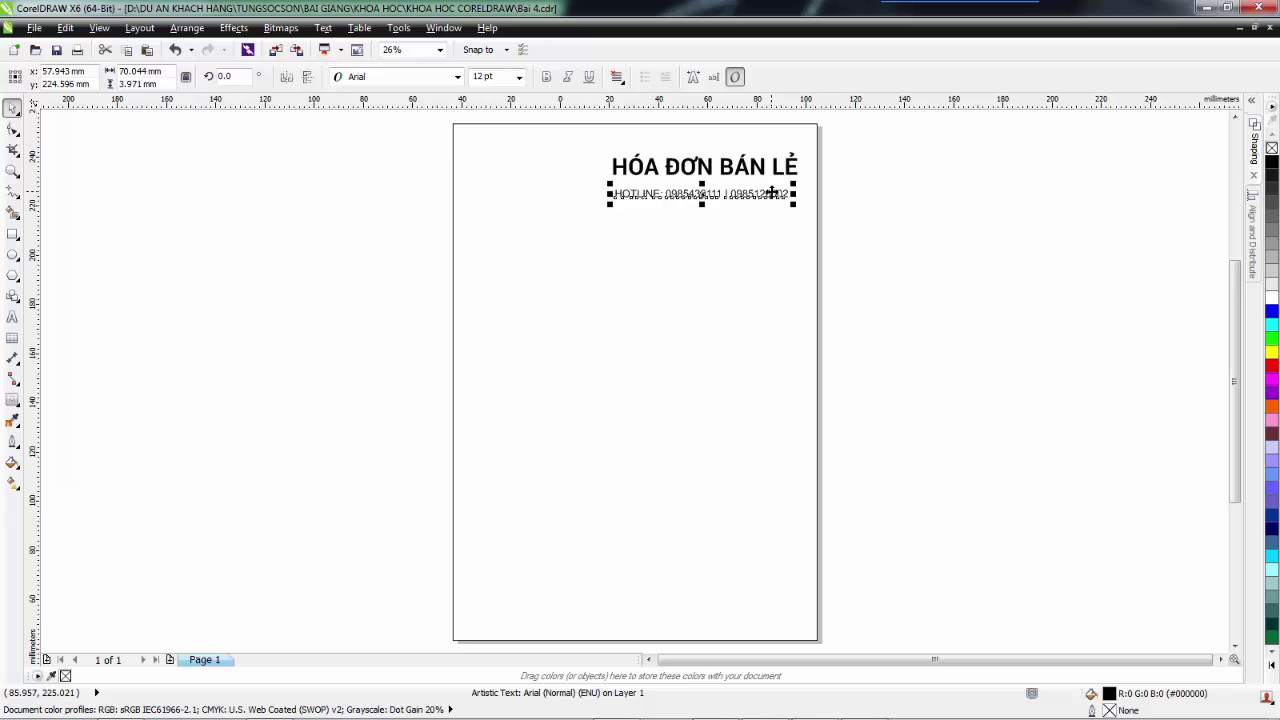
# Step: Right-align the HOTLINE line with the heading and raise it to about y 226.6 mm
pyautogui.keyDown('shift'); pyautogui.click(700, 170); pyautogui.keyUp('shift')
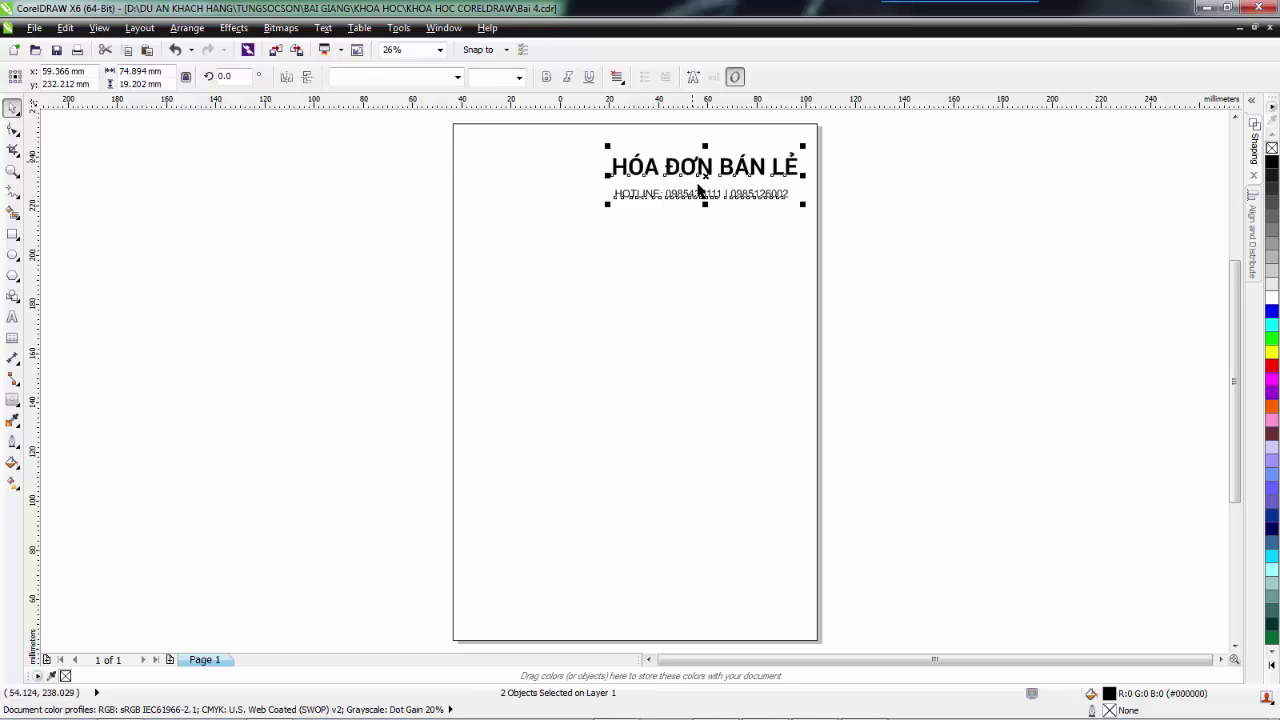
pyautogui.click(886, 148)
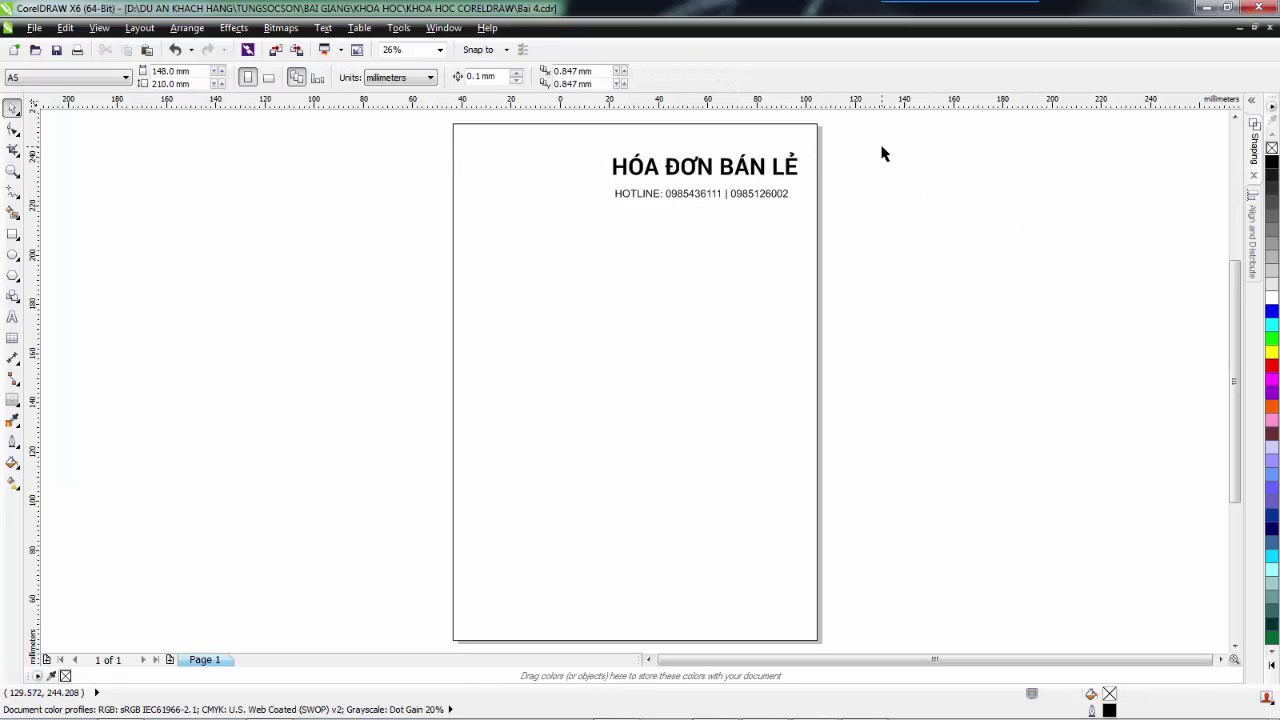
pyautogui.moveTo(556, 255); pyautogui.dragTo(530, 259)
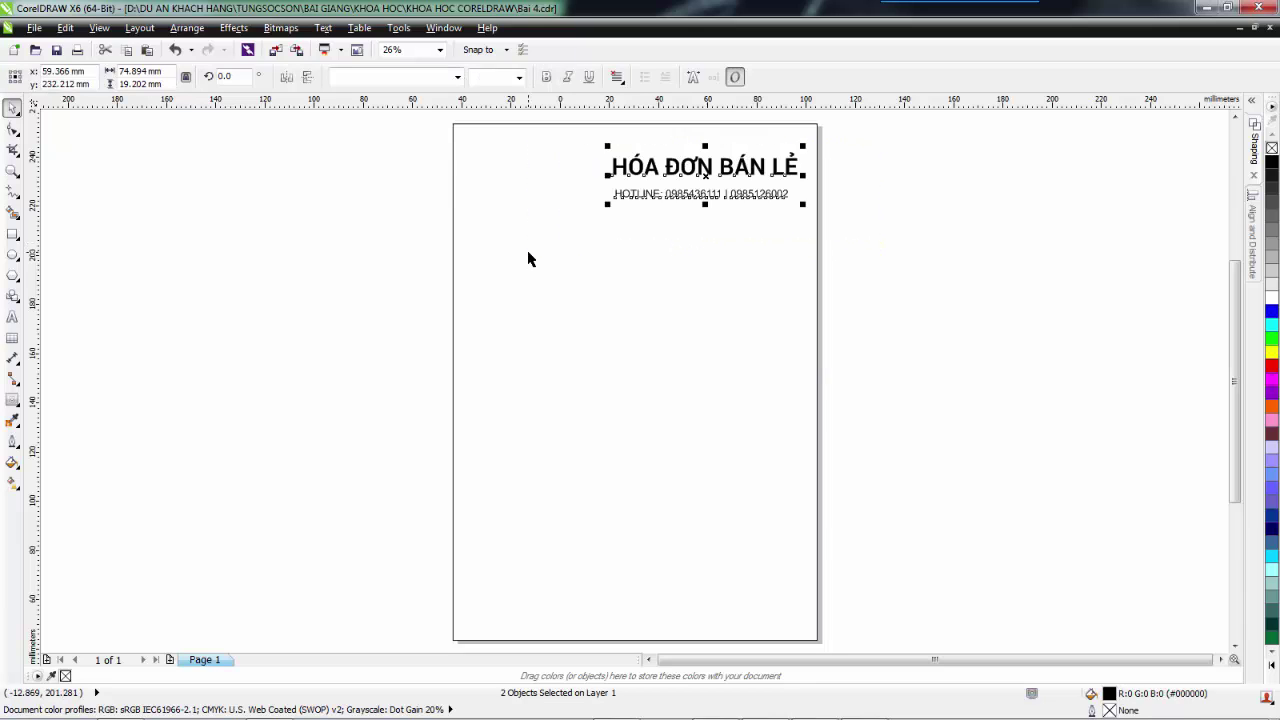
pyautogui.press('r')
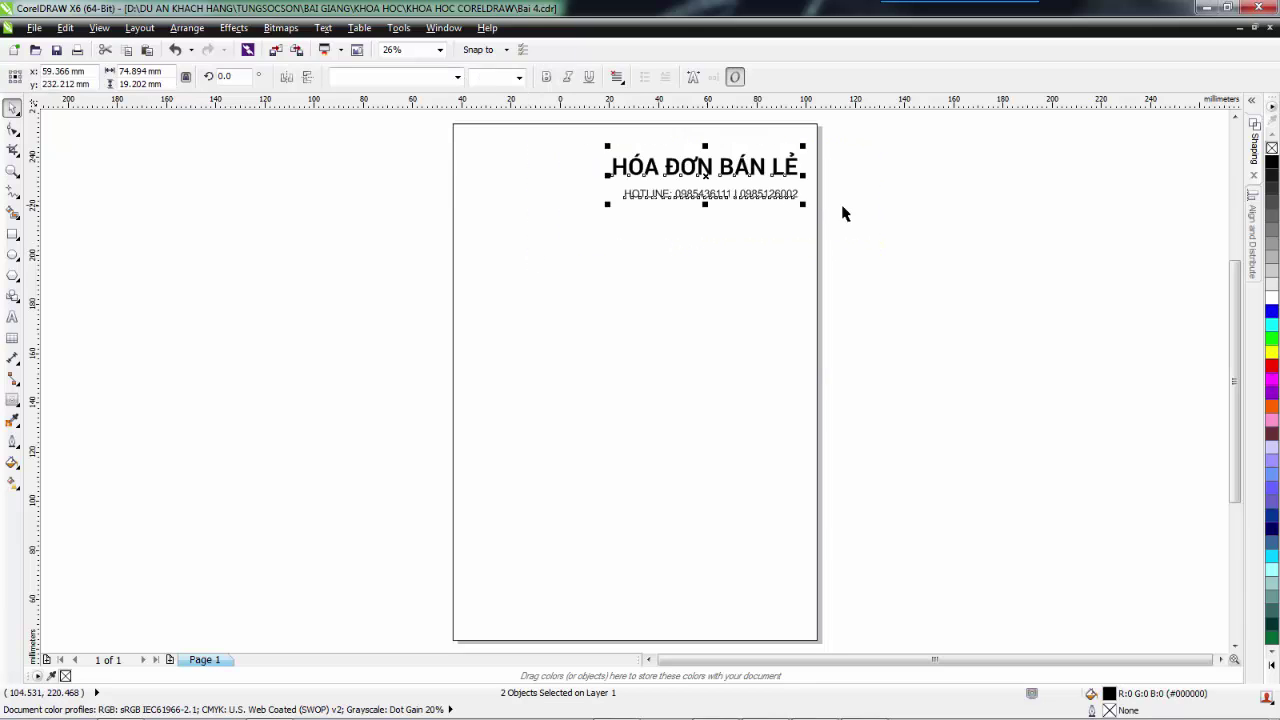
pyautogui.moveTo(800, 198); pyautogui.dragTo(767, 195)
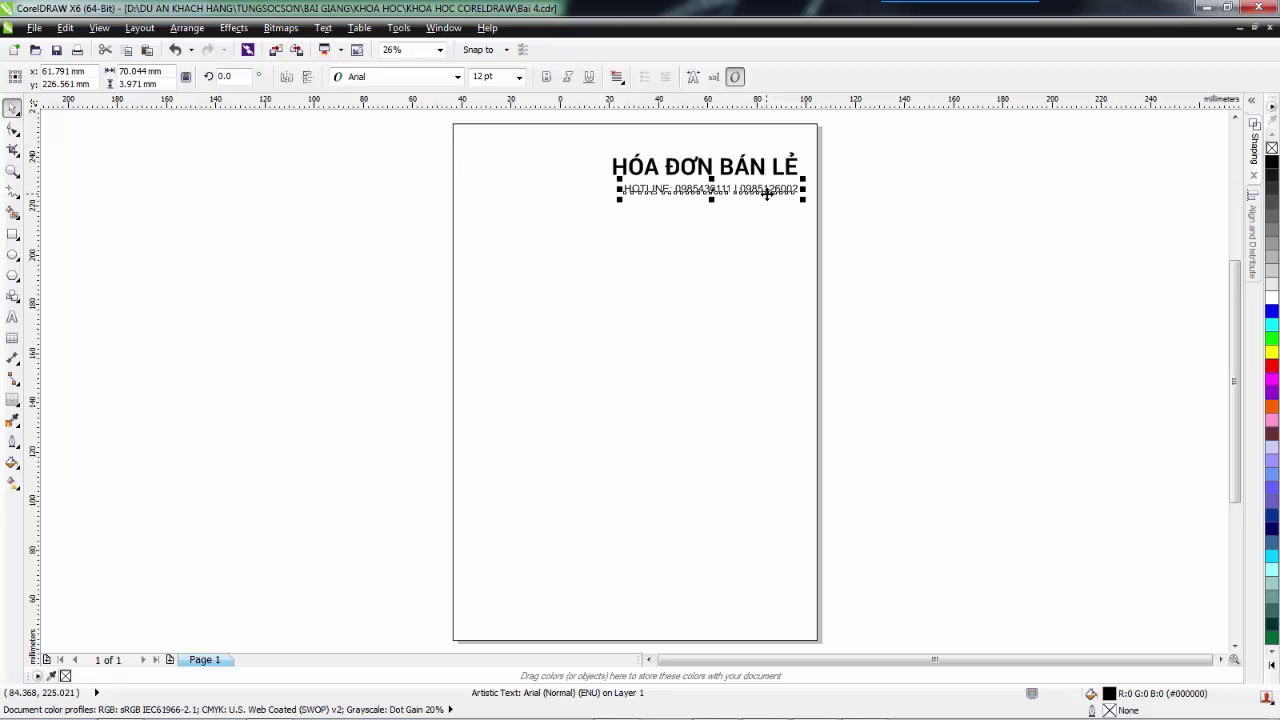
pyautogui.click(866, 224)
# Step: Match the HOTLINE line's width to the heading by setting it to 74.894 mm
pyautogui.click(775, 195)
pyautogui.click(620, 170)
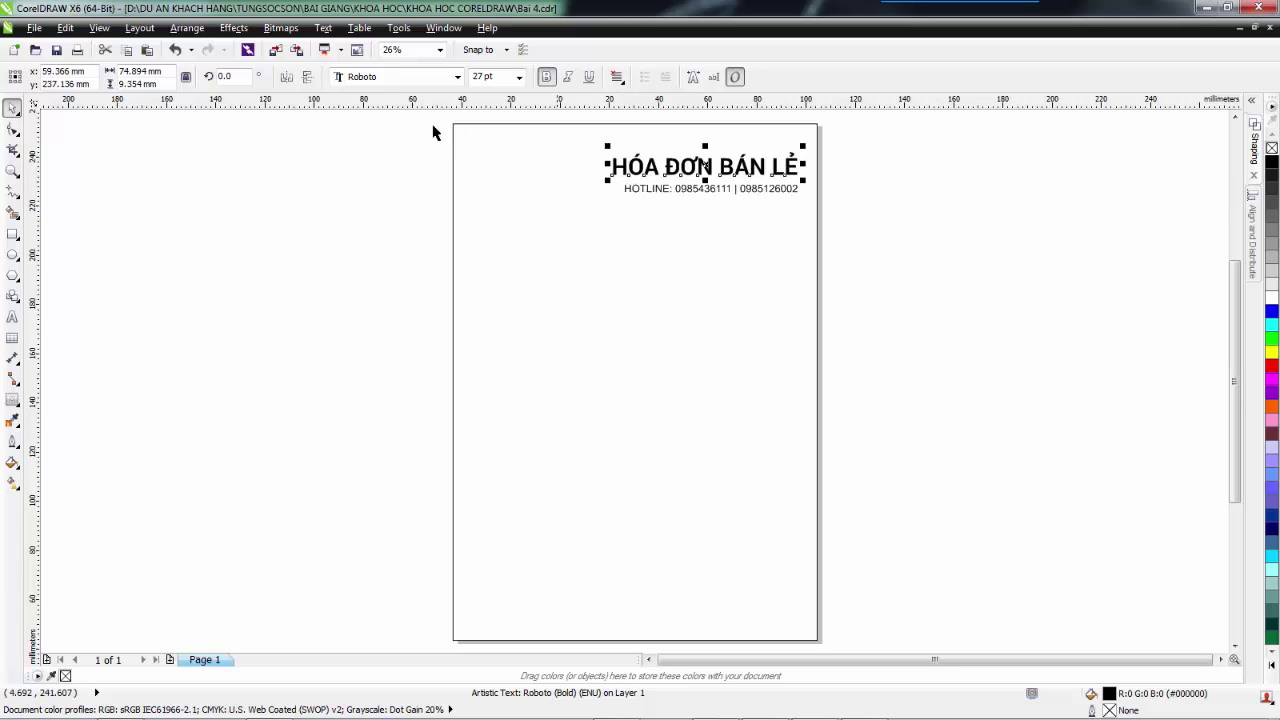
pyautogui.doubleClick(140, 71)
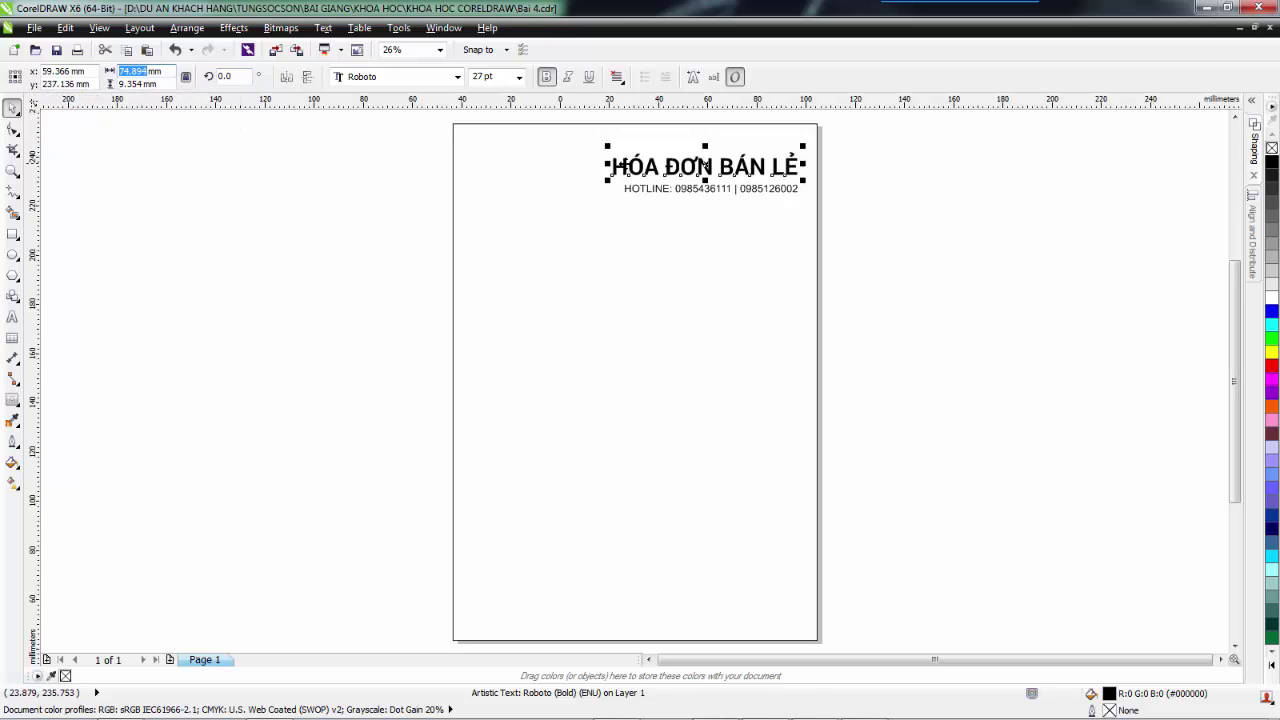
pyautogui.click(637, 193)
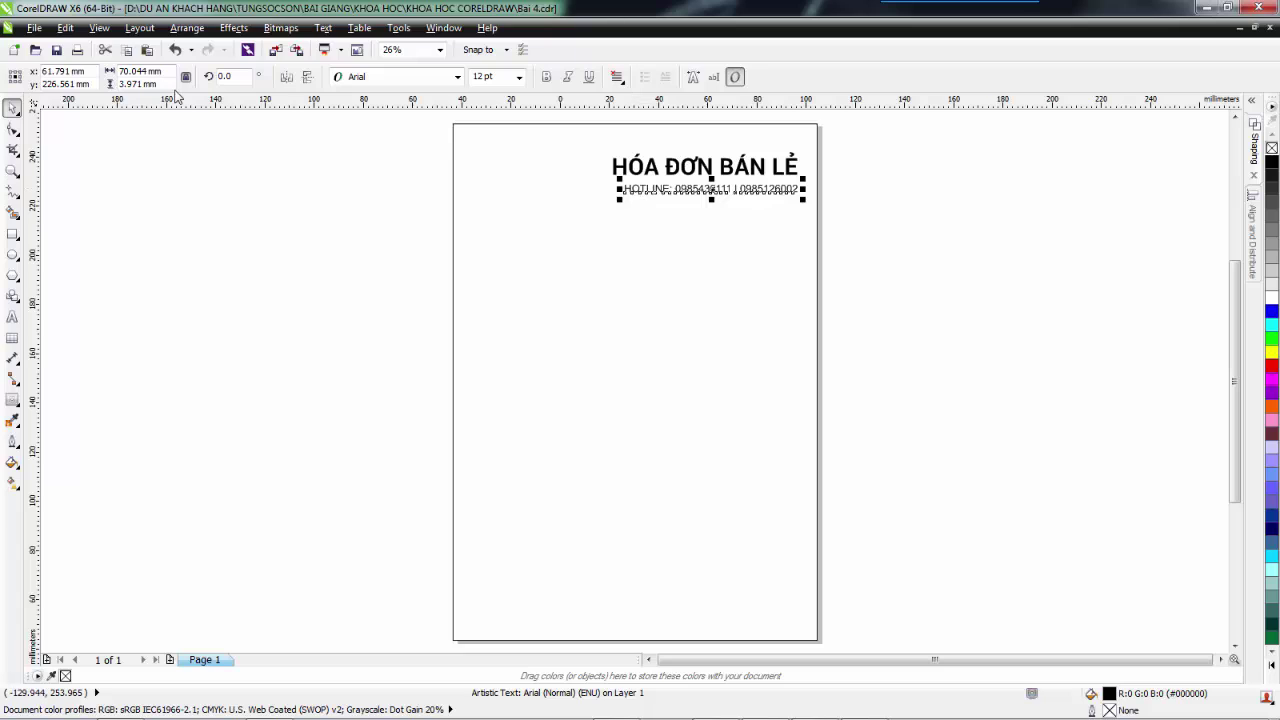
pyautogui.doubleClick(122, 73)
pyautogui.write('74.894')
pyautogui.press('Return')
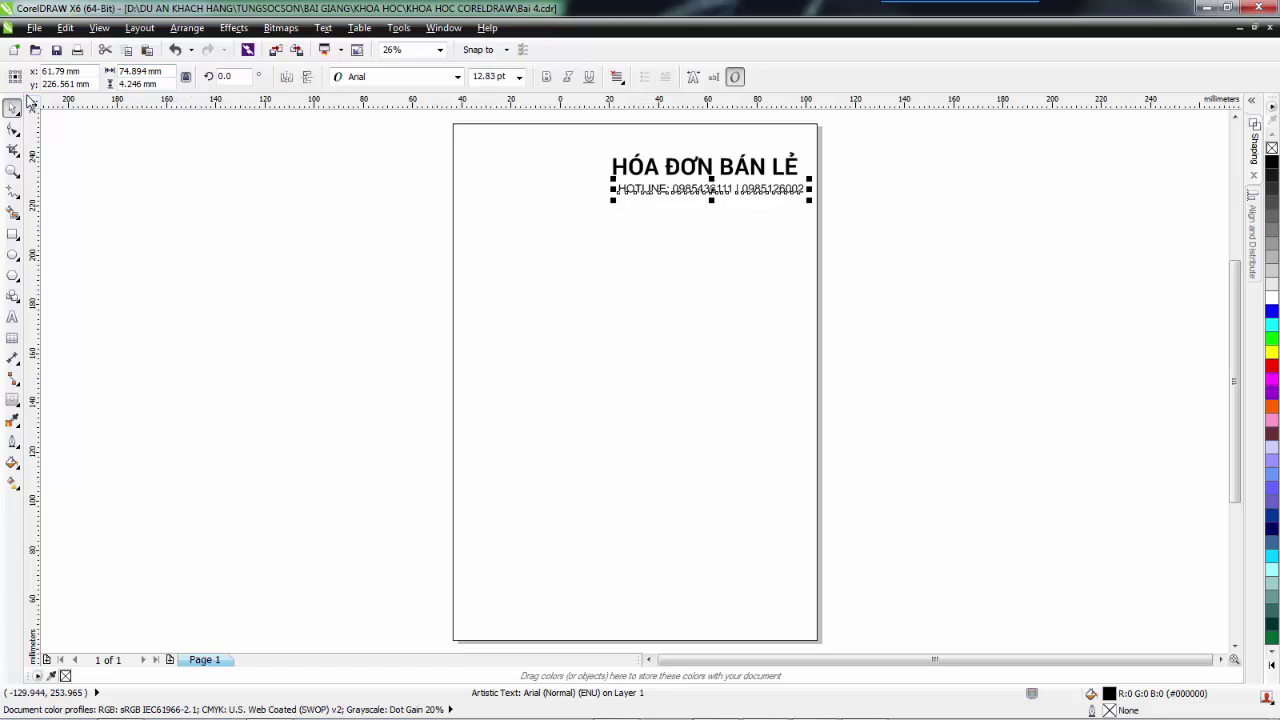
# Step: Align the HOTLINE line flush with the heading's edges and lower both lines together slightly
pyautogui.keyDown('shift'); pyautogui.click(624, 174); pyautogui.keyUp('shift')
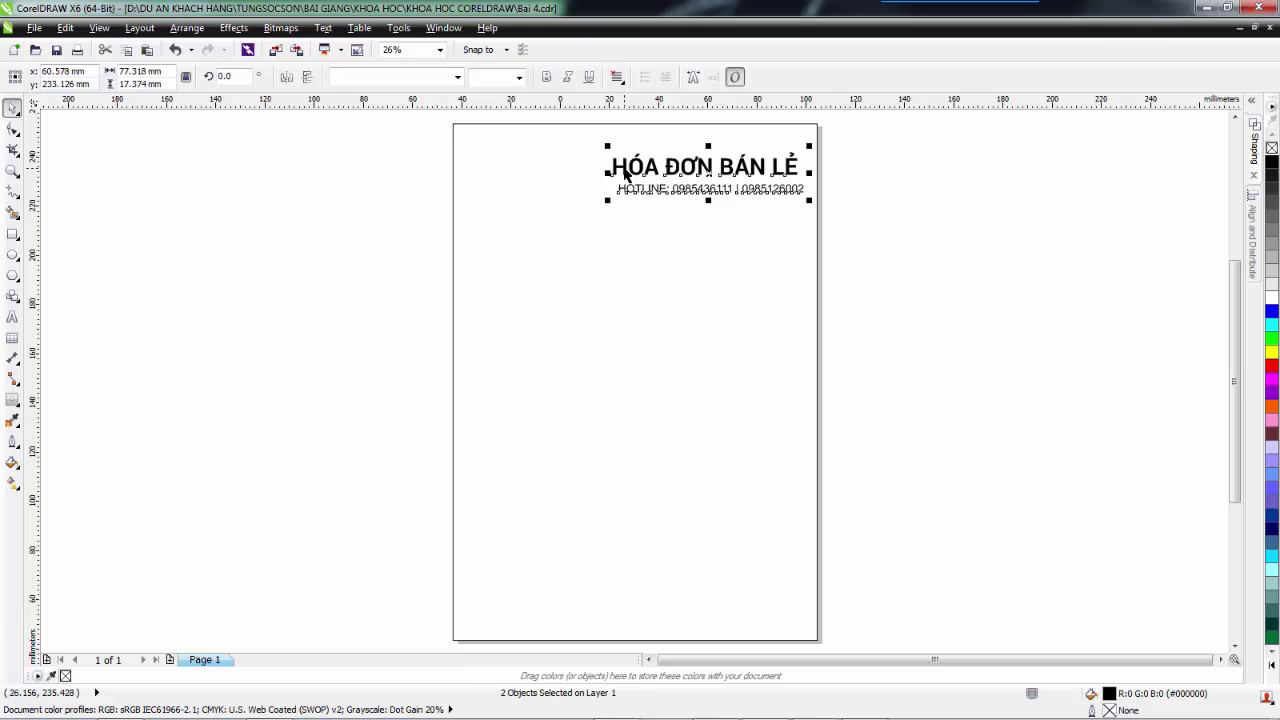
pyautogui.click(1068, 293)
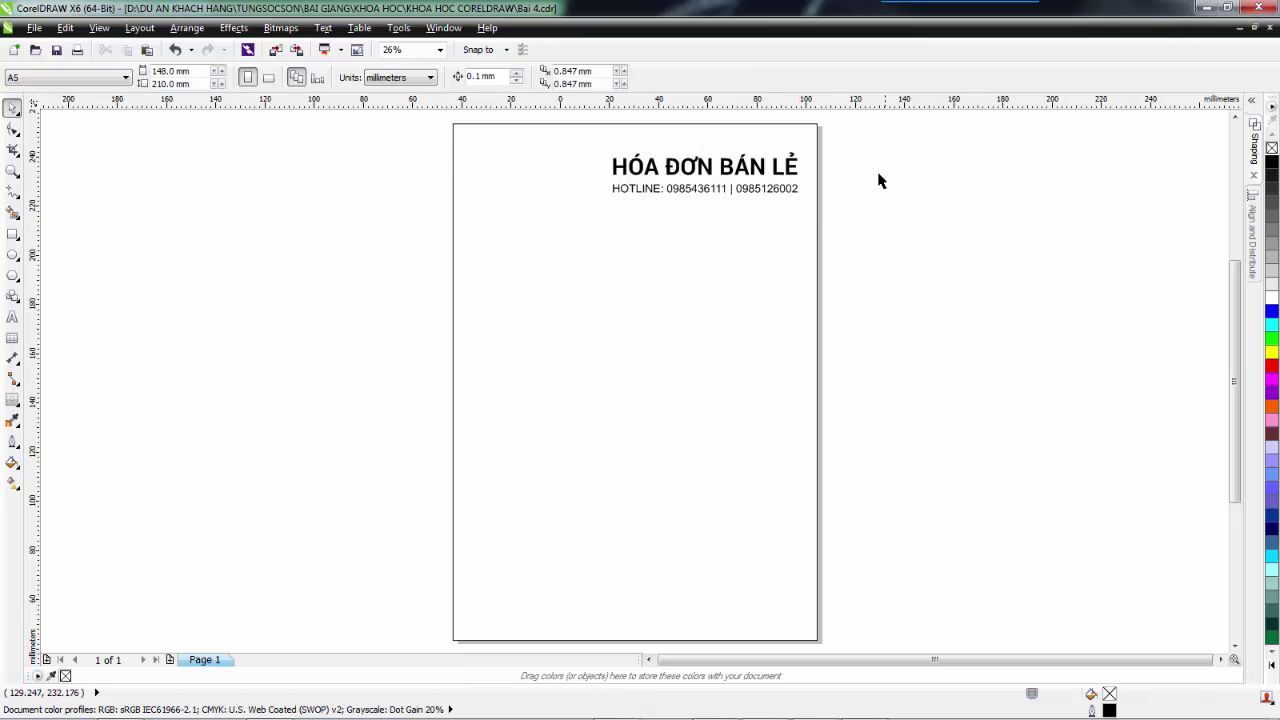
pyautogui.moveTo(862, 141); pyautogui.dragTo(496, 272)
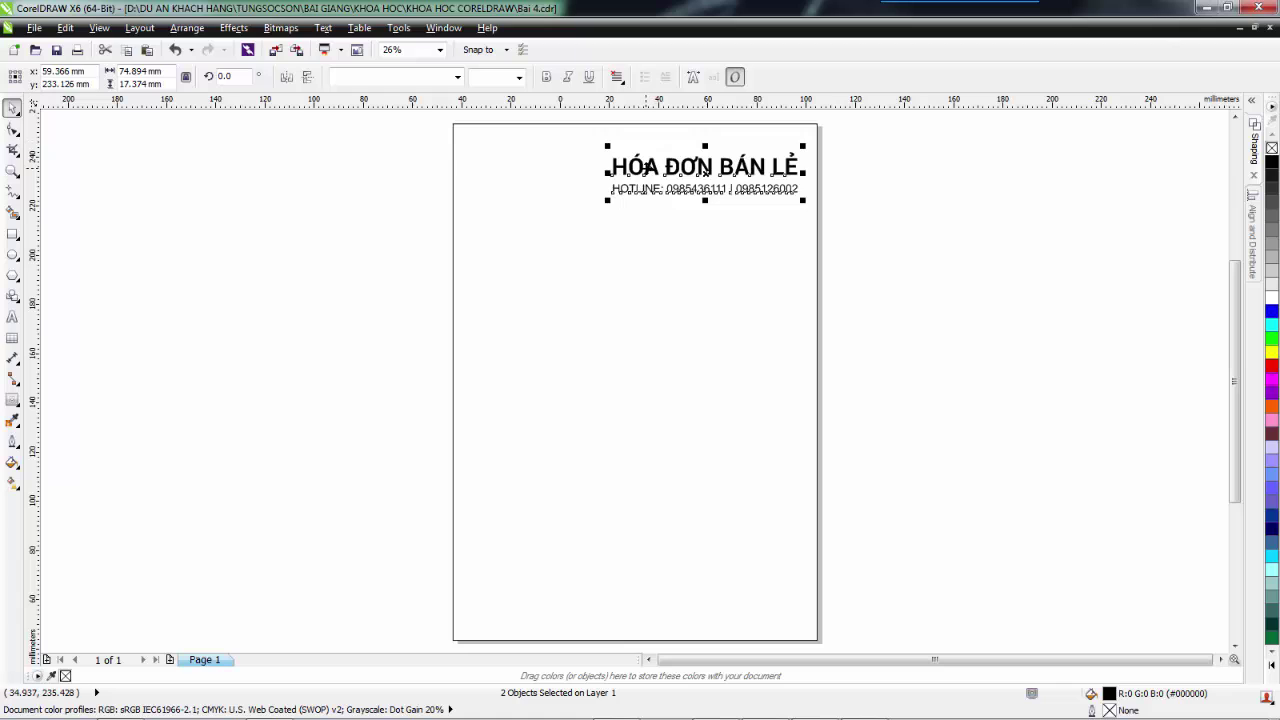
pyautogui.moveTo(648, 166); pyautogui.dragTo(650, 176)
pyautogui.click(900, 195)
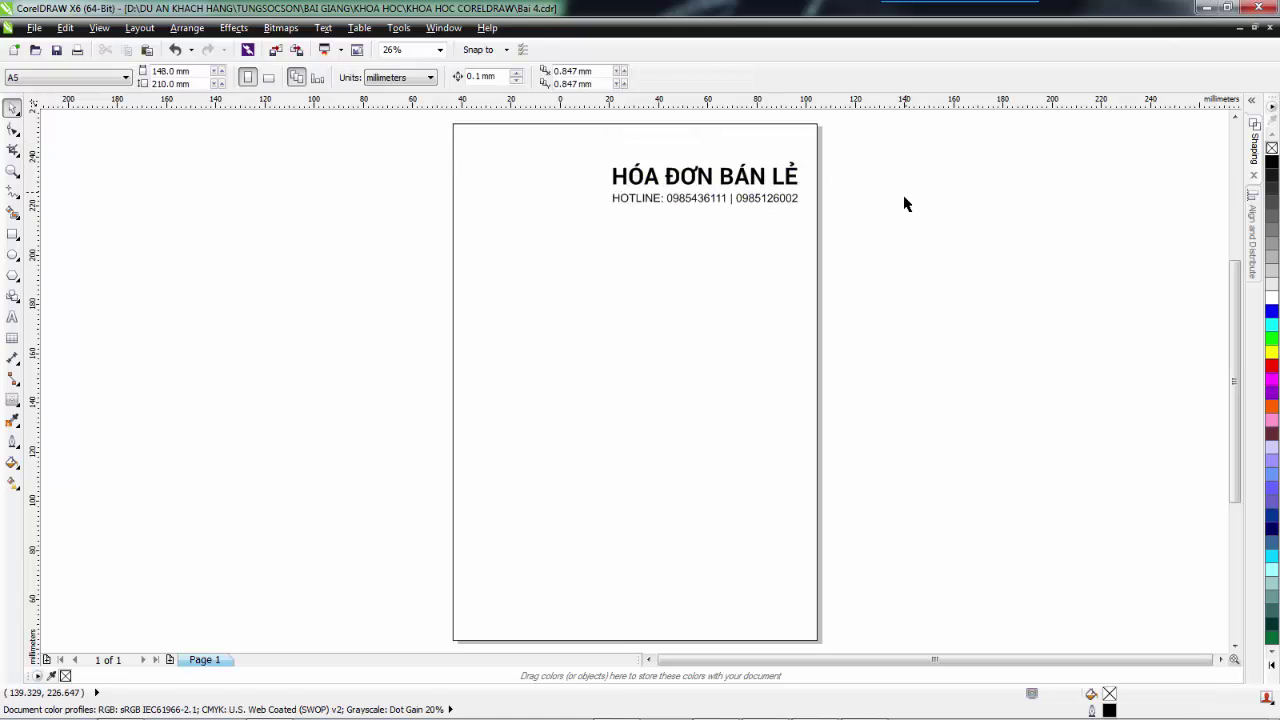
# Step: Draw a horizontal 2-point line about 164 mm long across the page above the heading, at about y 244.2 mm
pyautogui.click(457, 183)
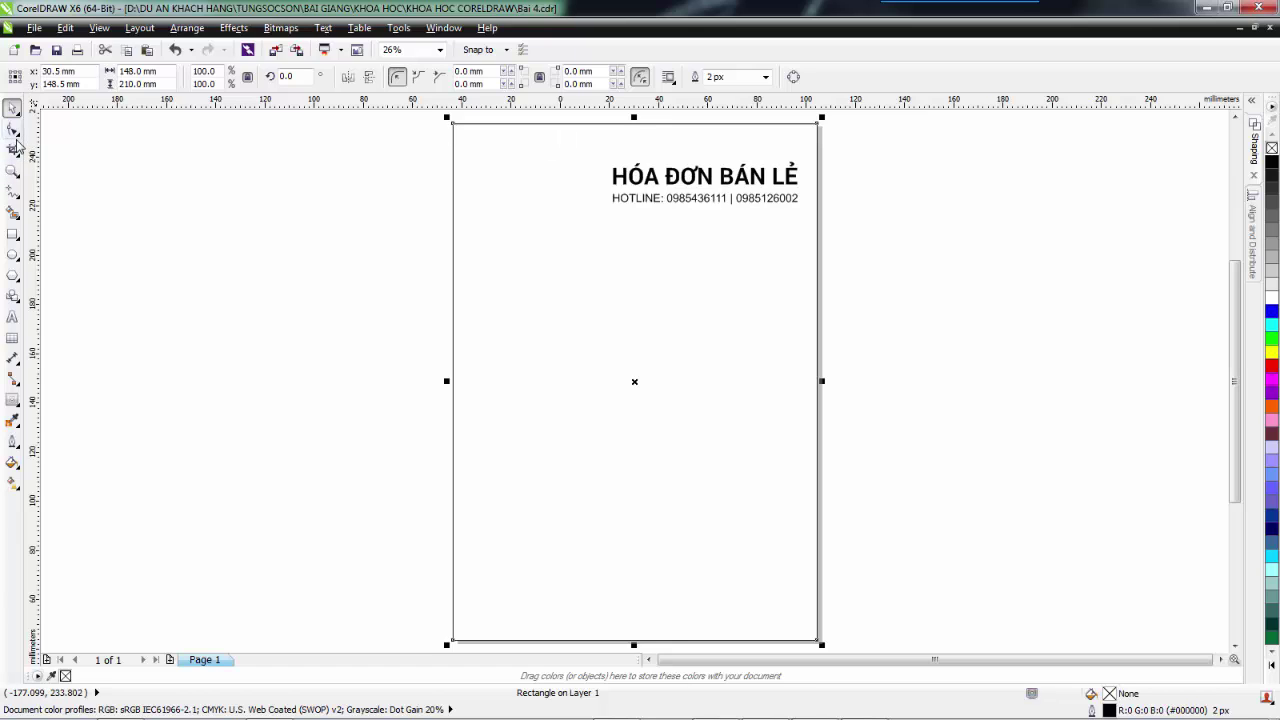
pyautogui.click(13, 196)
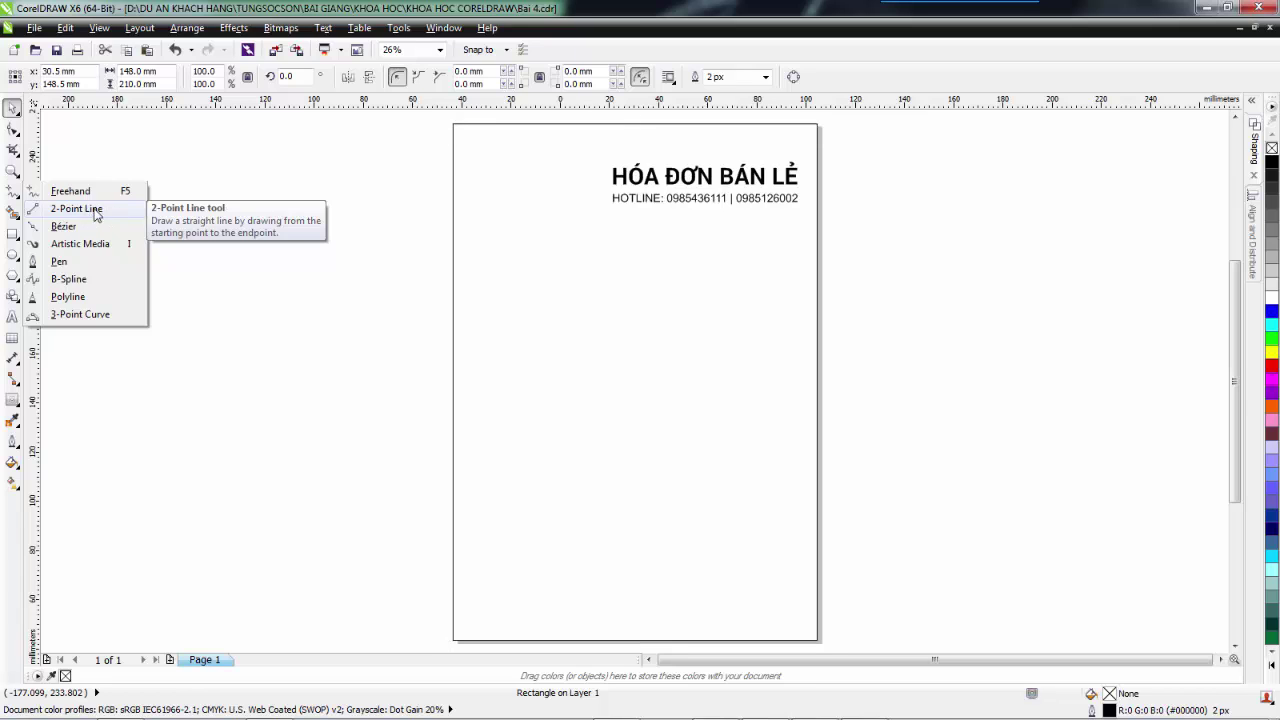
pyautogui.click(80, 209)
pyautogui.moveTo(449, 147); pyautogui.dragTo(852, 147)
pyautogui.press('space')
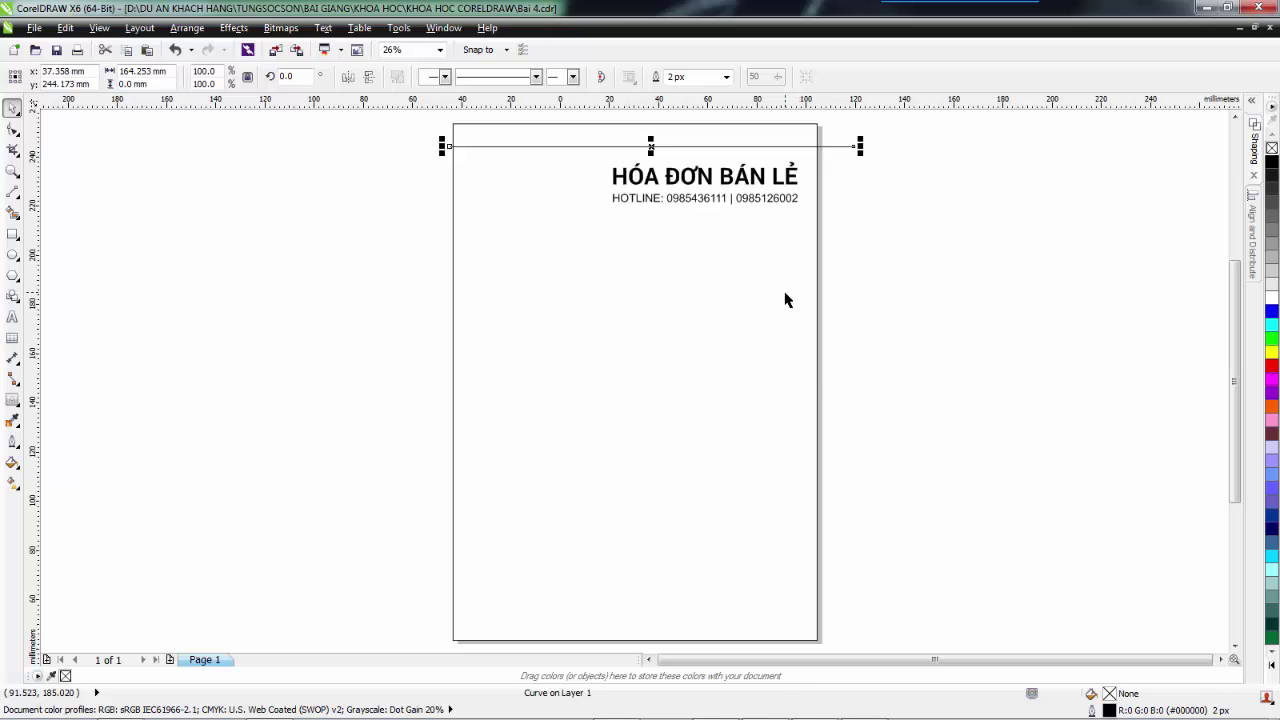
# Step: Match the horizontal line above the heading to the page frame's width by setting its length to 148 mm
pyautogui.click(786, 296)
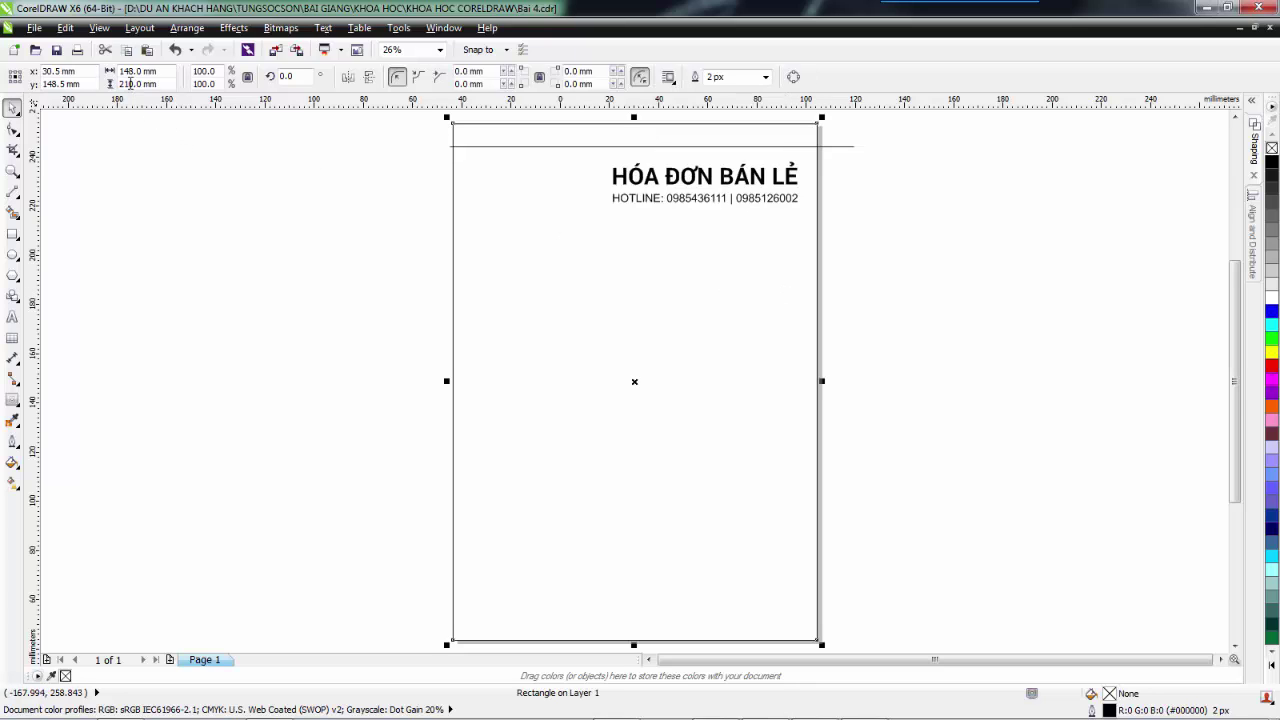
pyautogui.click(137, 71)
pyautogui.click(851, 147)
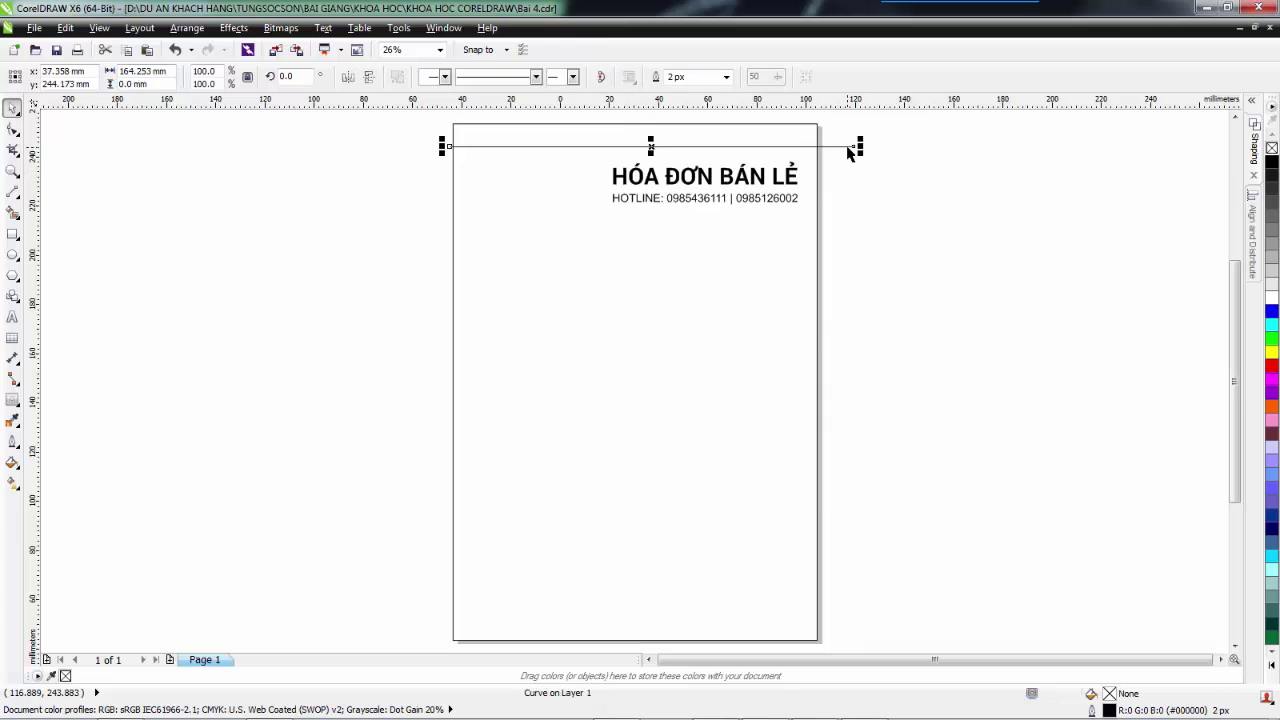
pyautogui.click(150, 71)
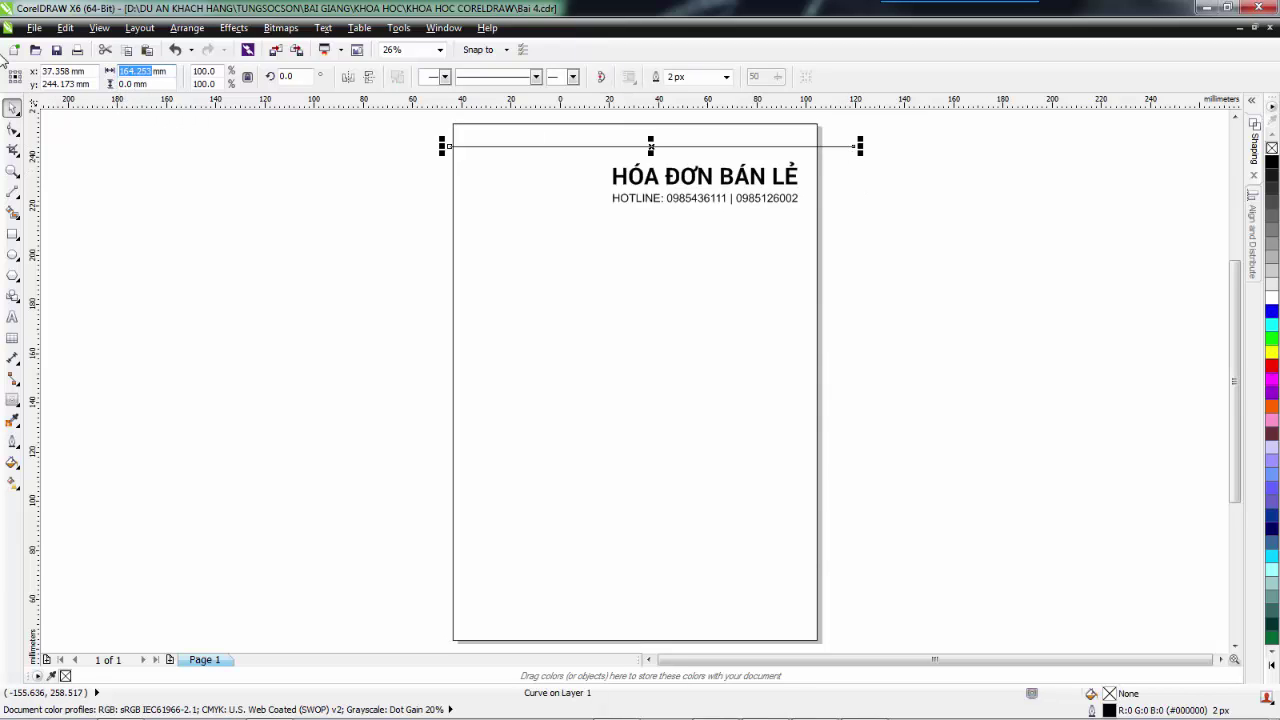
pyautogui.write('148')
pyautogui.press('Return')
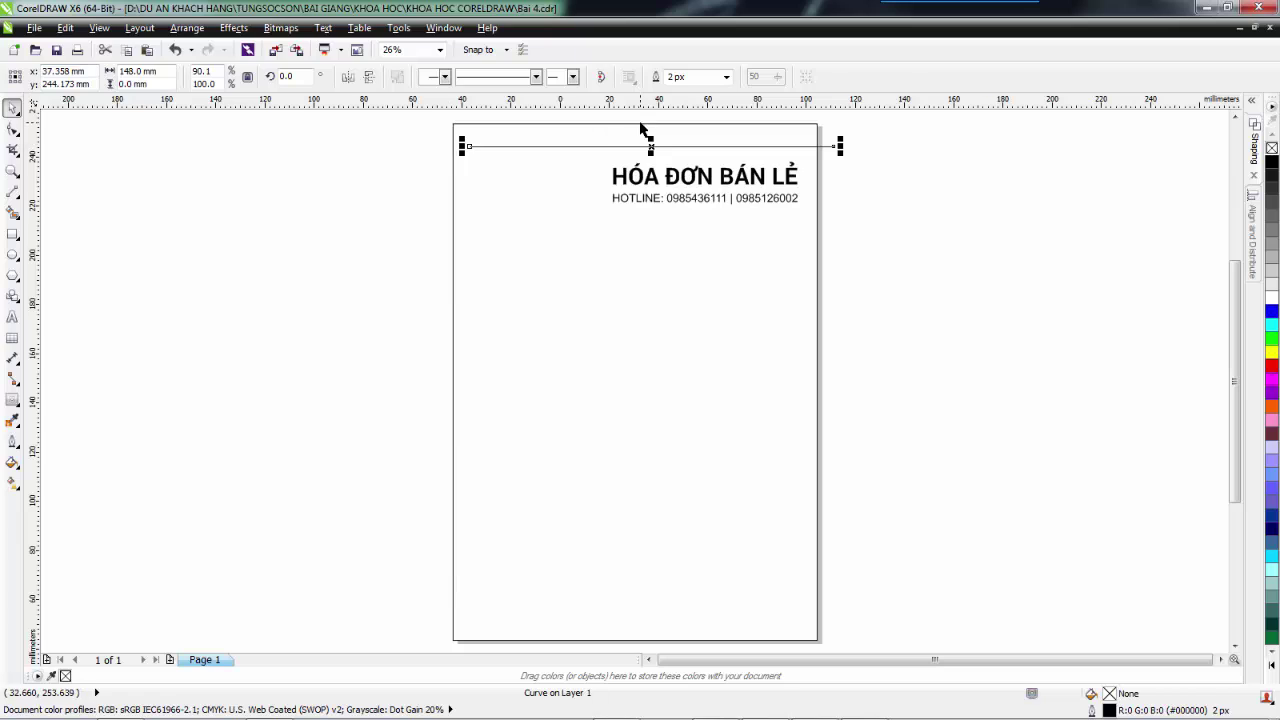
# Step: Give the 148 mm line a dashed line style and centre it horizontally on the page frame
pyautogui.click(536, 78)
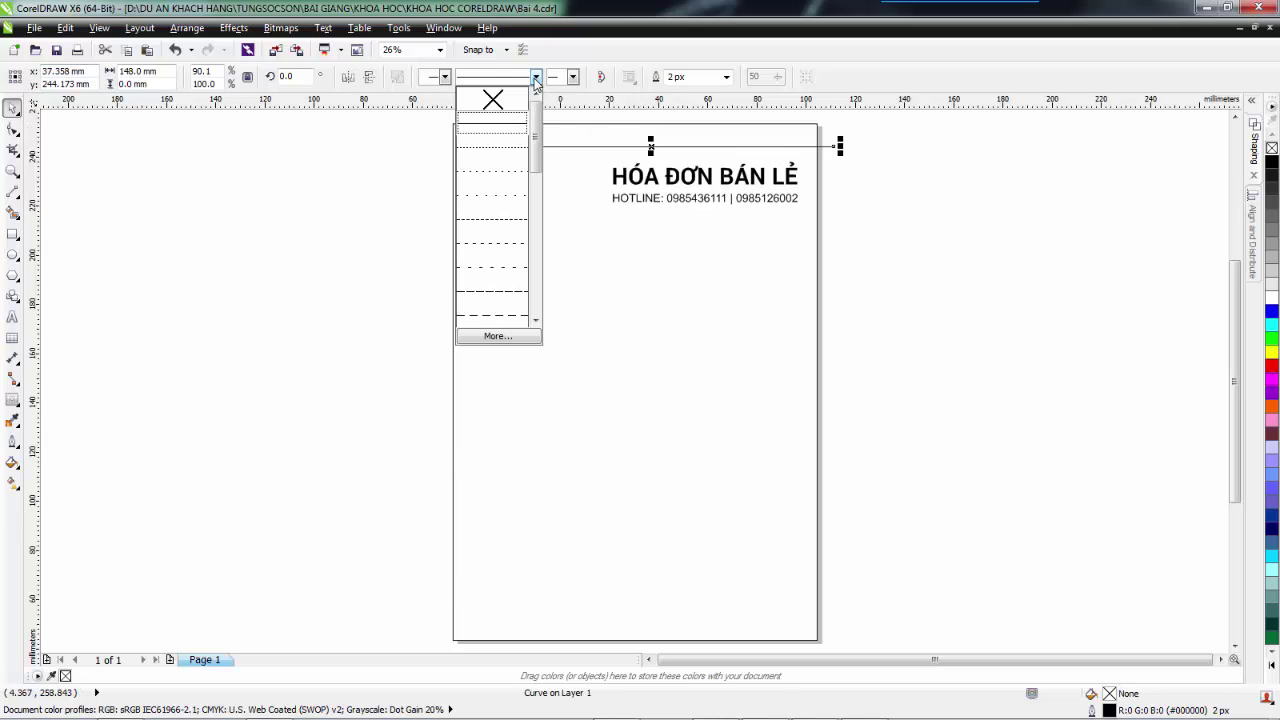
pyautogui.click(485, 242)
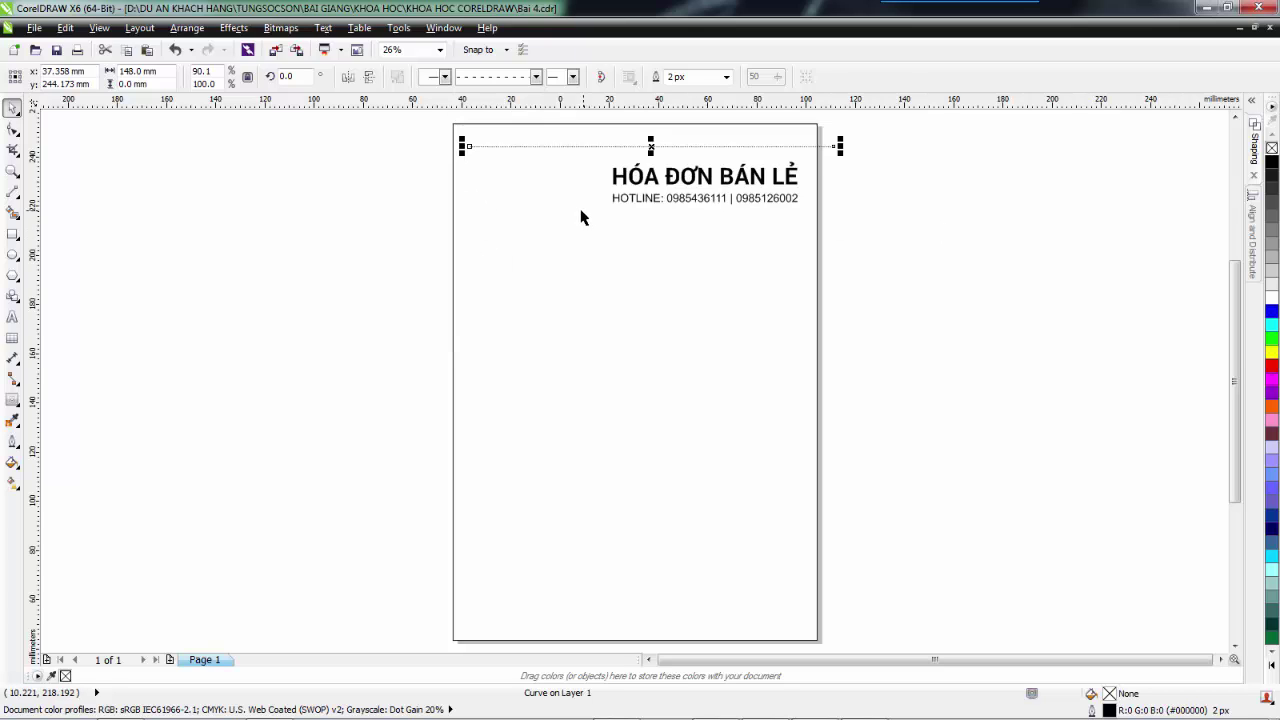
pyautogui.keyDown('shift'); pyautogui.click(494, 198); pyautogui.keyUp('shift')
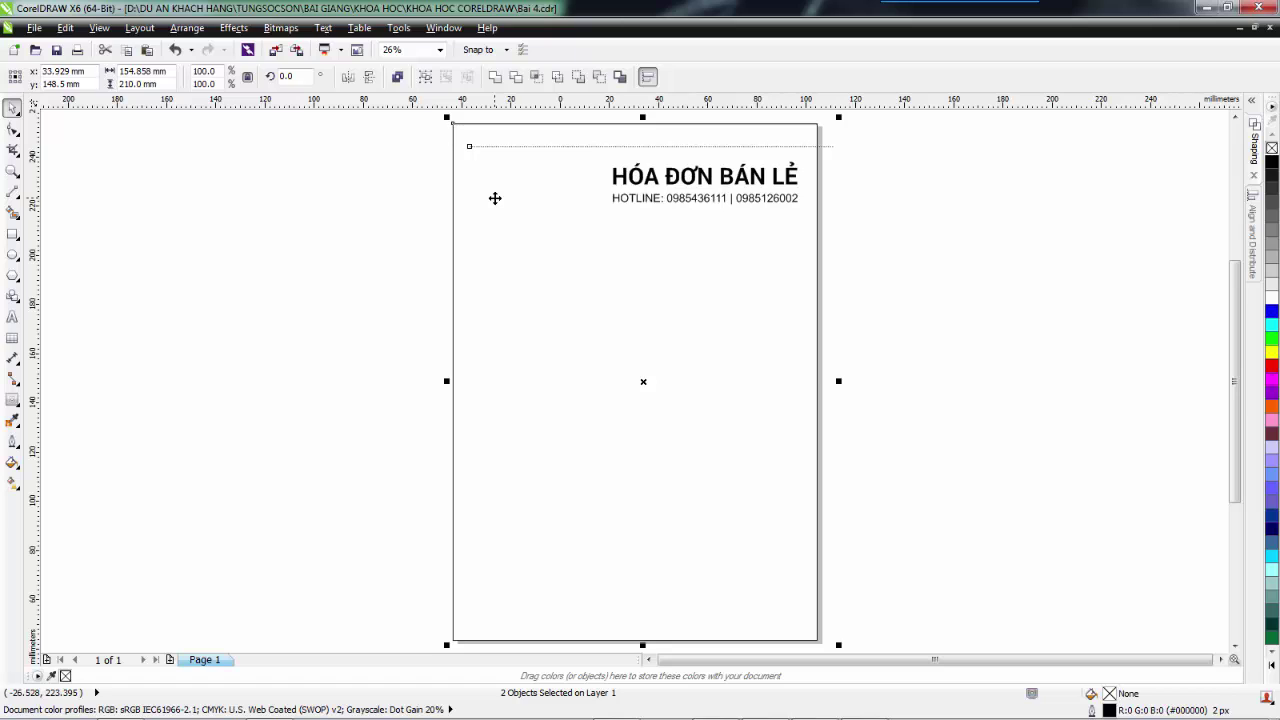
pyautogui.click(750, 147)
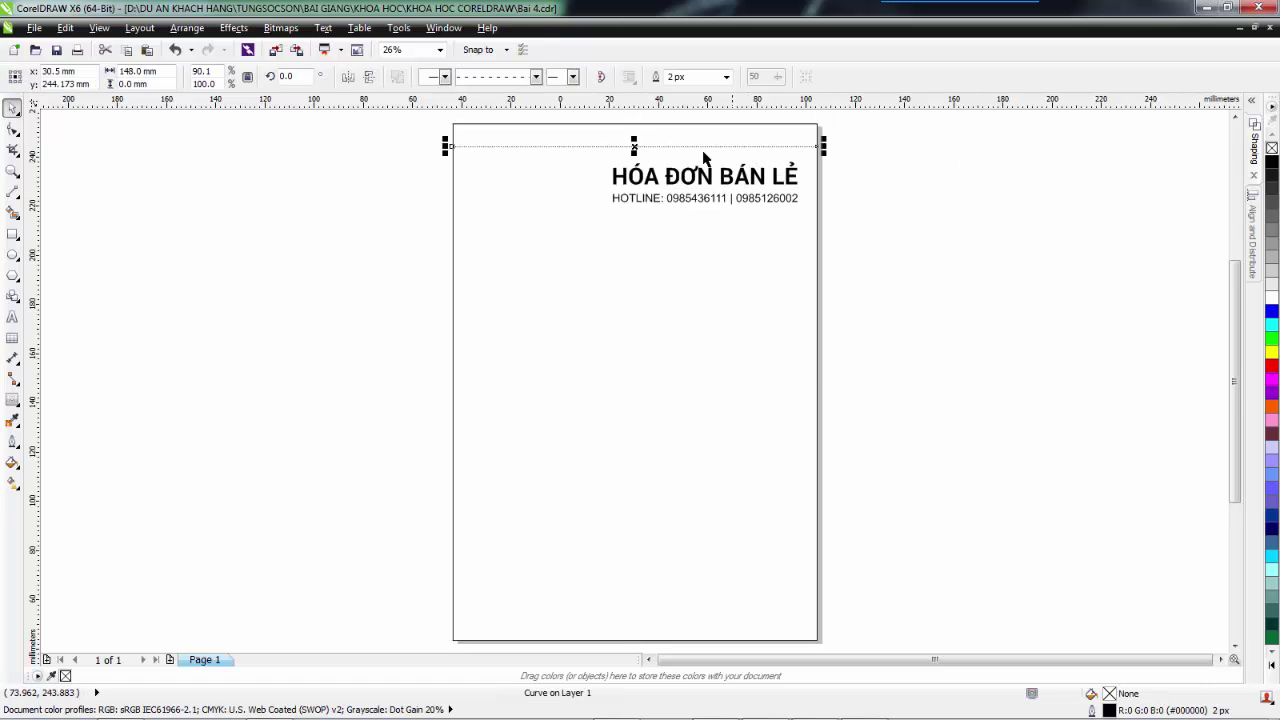
# Step: Lower the dashed line to about y 240.9 mm and move the heading and HOTLINE line down together slightly
pyautogui.moveTo(634, 147); pyautogui.dragTo(635, 155)
pyautogui.click(849, 180)
pyautogui.moveTo(857, 143); pyautogui.dragTo(598, 284)
pyautogui.moveTo(637, 183); pyautogui.dragTo(637, 197)
pyautogui.click(942, 192)
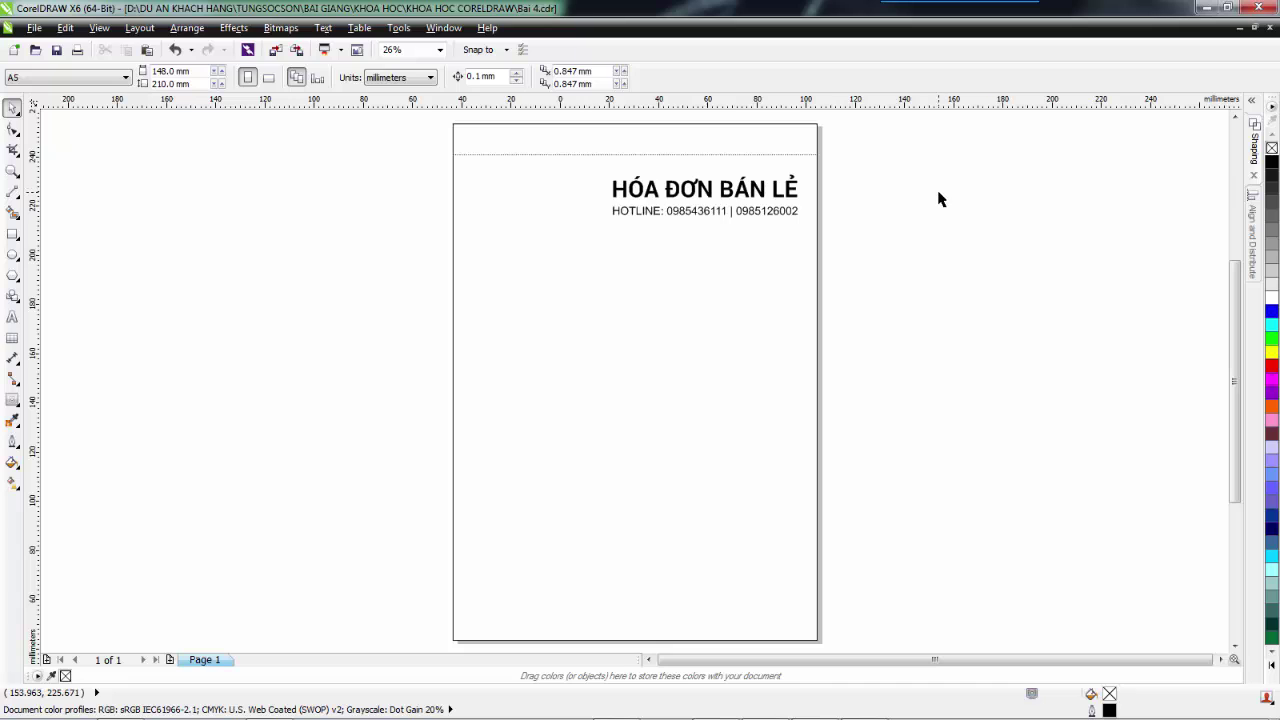
# Step: Place a duplicate of the HOTLINE line directly below the original, at about y 209.1 mm
pyautogui.click(733, 213)
pyautogui.moveTo(706, 212); pyautogui.dragTo(706, 232)
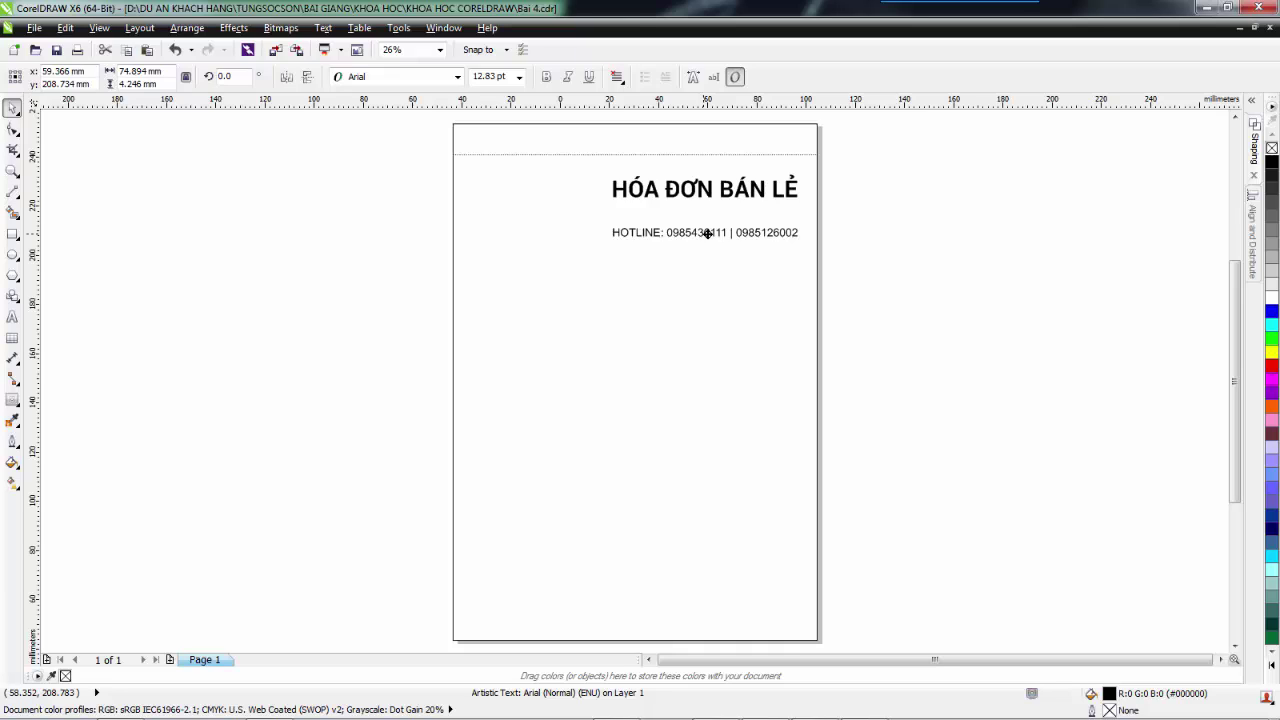
pyautogui.moveTo(706, 232); pyautogui.dragTo(709, 234)
pyautogui.rightClick(709, 234)
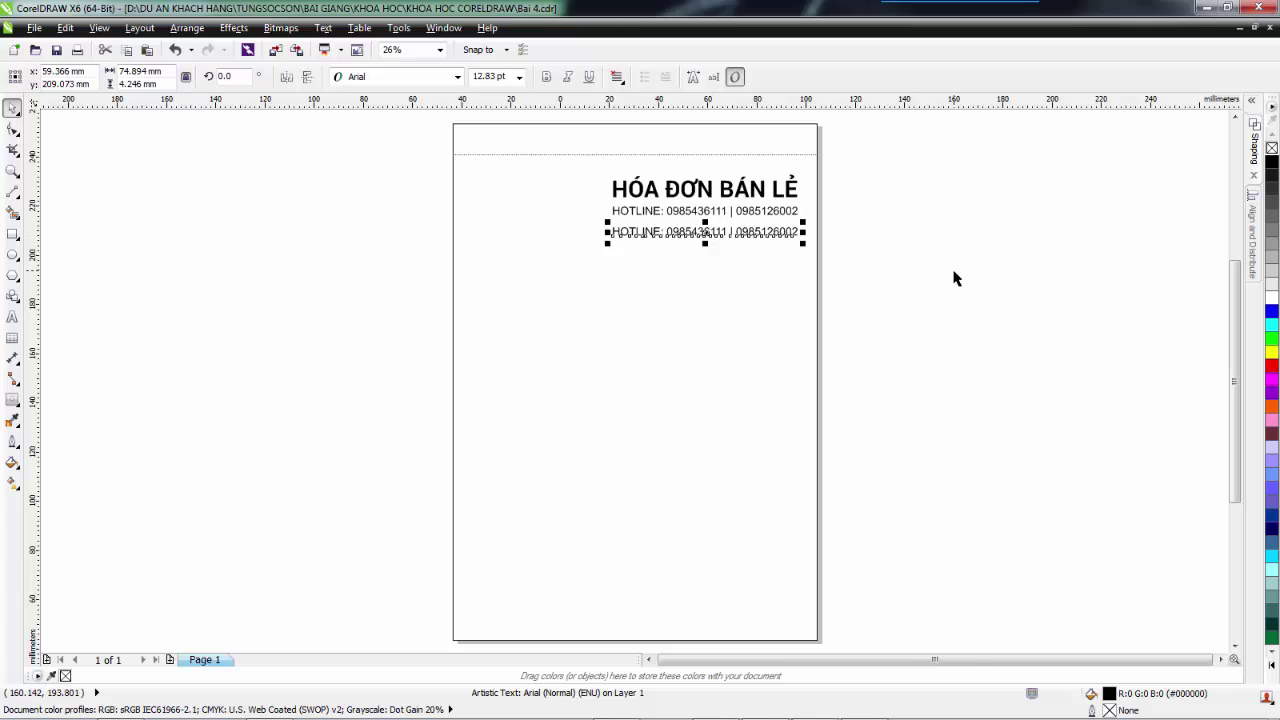
# Step: Switch to Notepad and copy the four lines from Khách hàng to Thời gian giao hàng
pyautogui.hotkey('alt', 'Tab')
pyautogui.click(627, 364)
pyautogui.moveTo(696, 368); pyautogui.dragTo(522, 315)
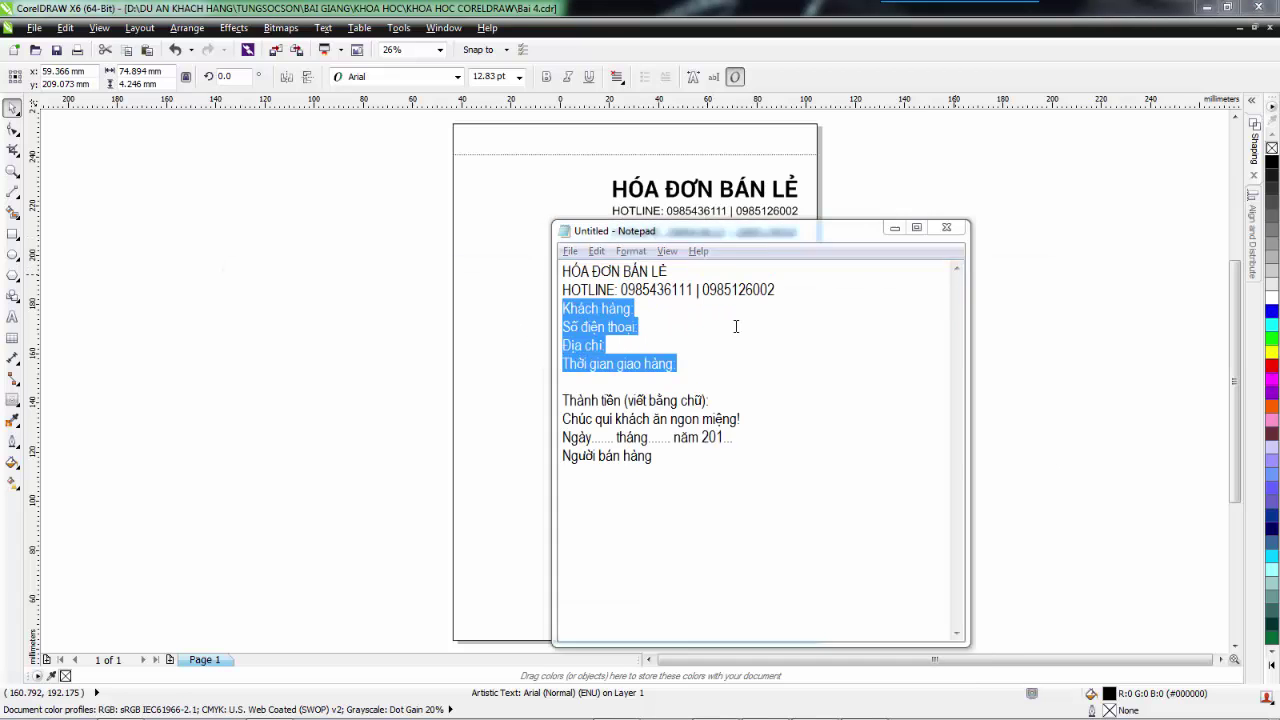
pyautogui.hotkey('alt', 'Tab')
# Step: Replace the duplicated HOTLINE text with the four copied customer detail lines
pyautogui.press('F5')
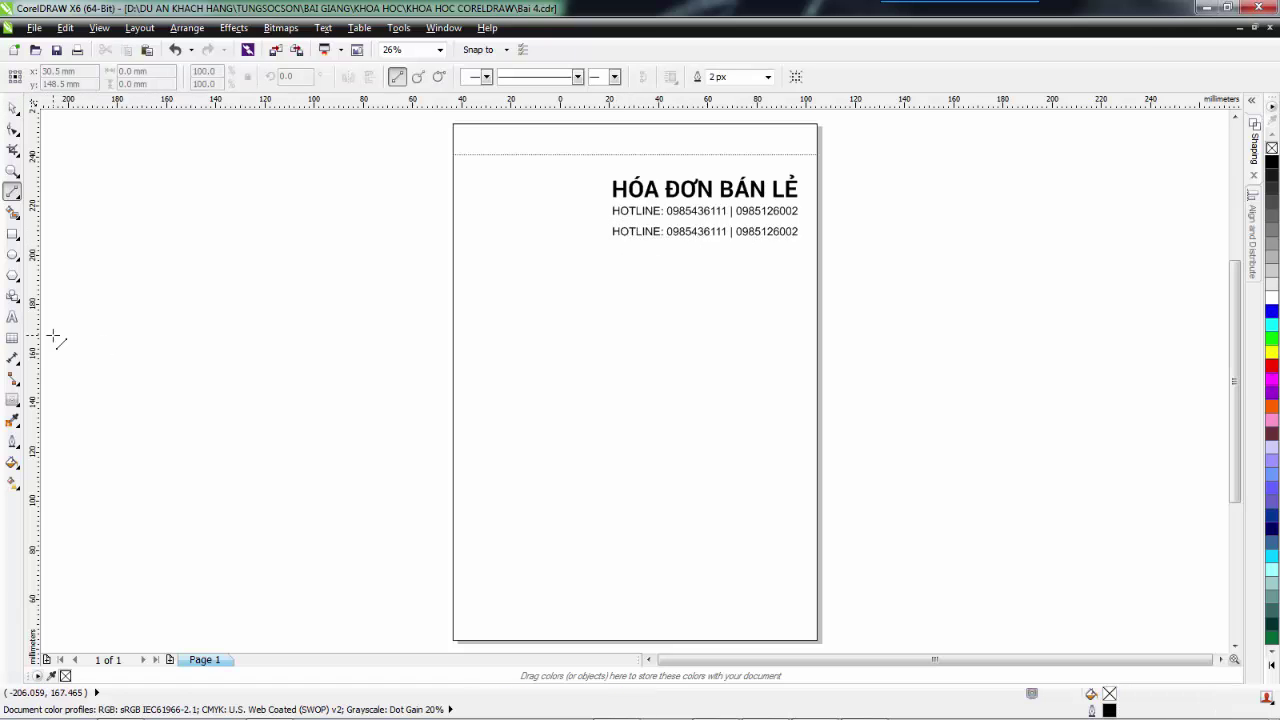
pyautogui.click(12, 316)
pyautogui.click(625, 231)
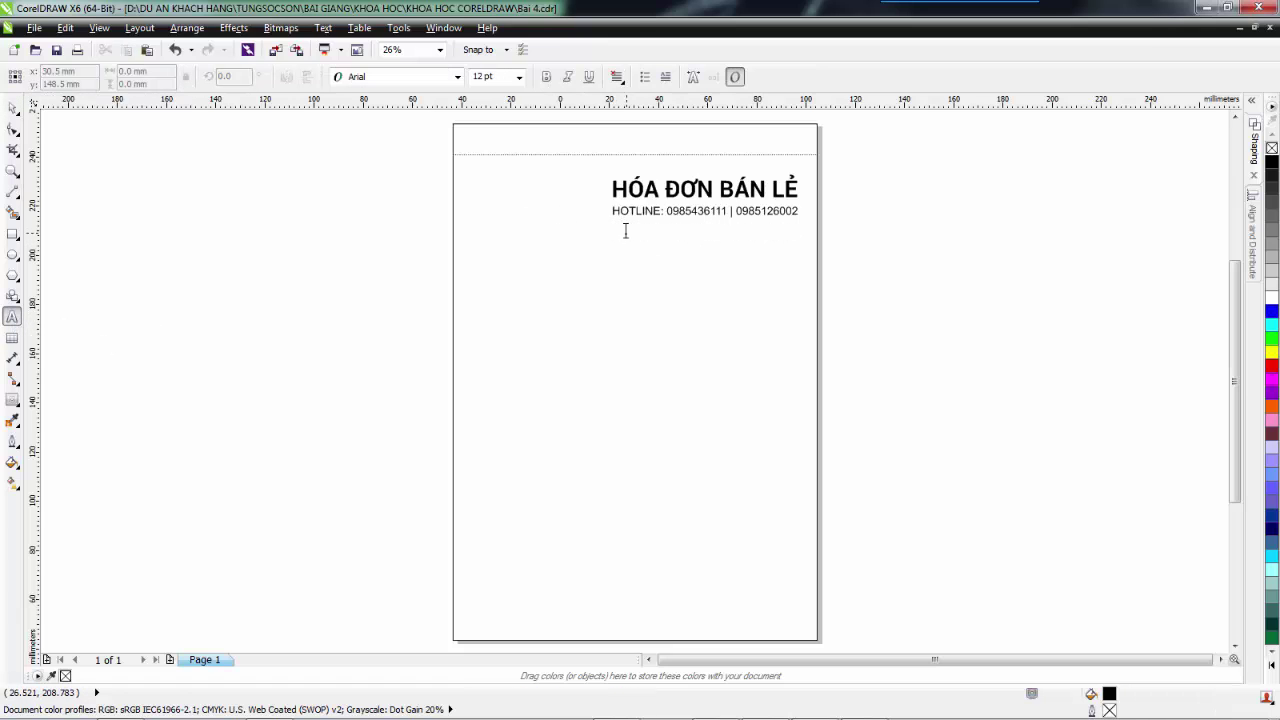
pyautogui.hotkey('ctrl', 'a')
pyautogui.hotkey('ctrl', 'v')
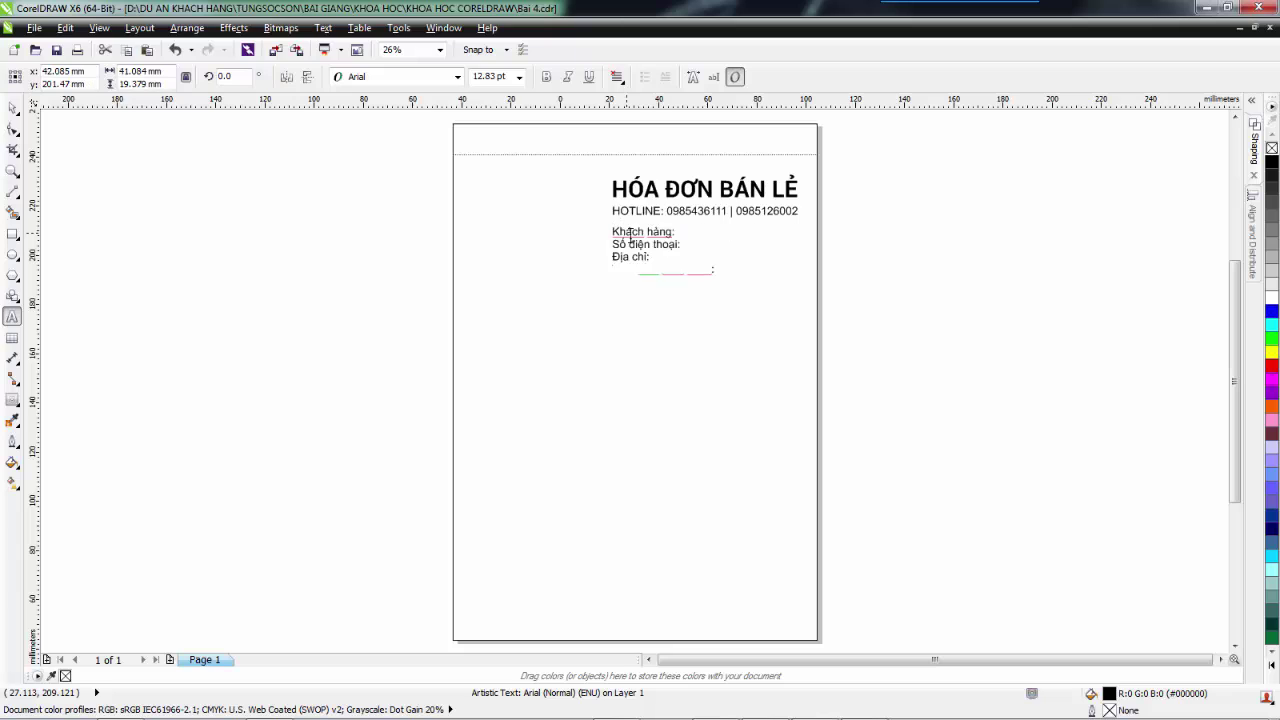
# Step: Set the font size of the customer details block to 10 pt
pyautogui.hotkey('ctrl', 'space')
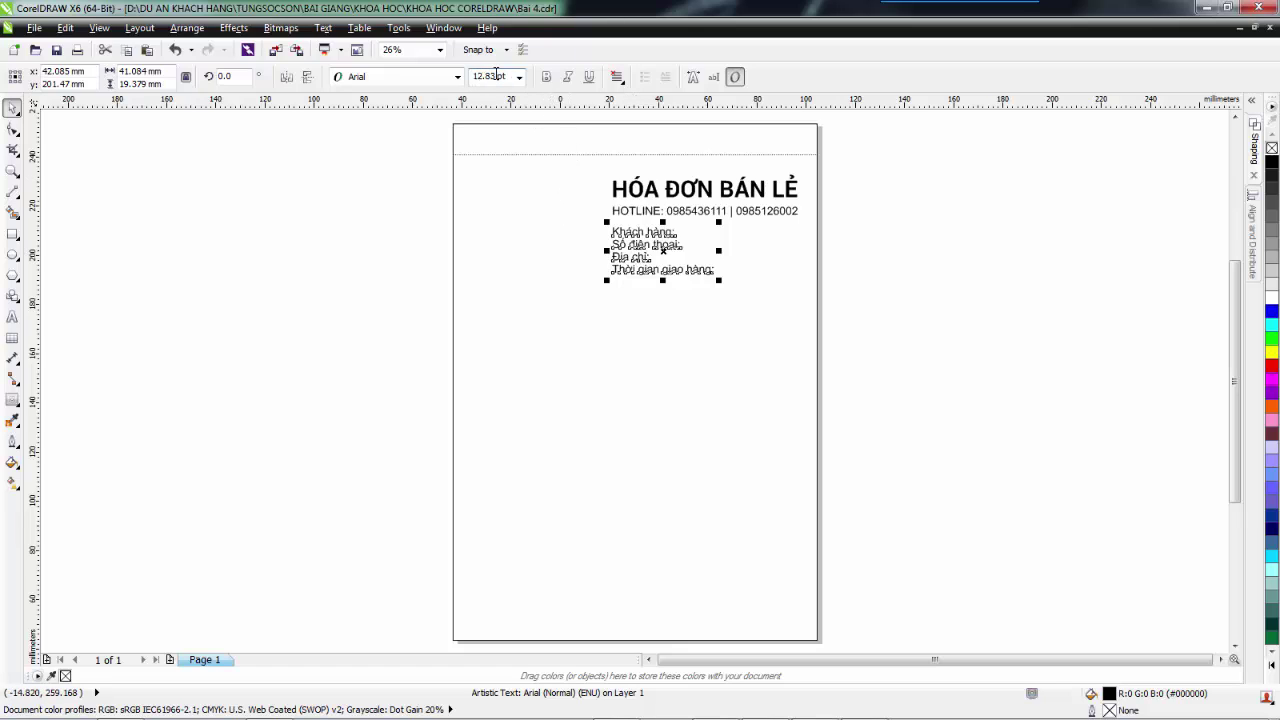
pyautogui.moveTo(496, 74); pyautogui.dragTo(470, 76)
pyautogui.write('10')
pyautogui.press('Return')
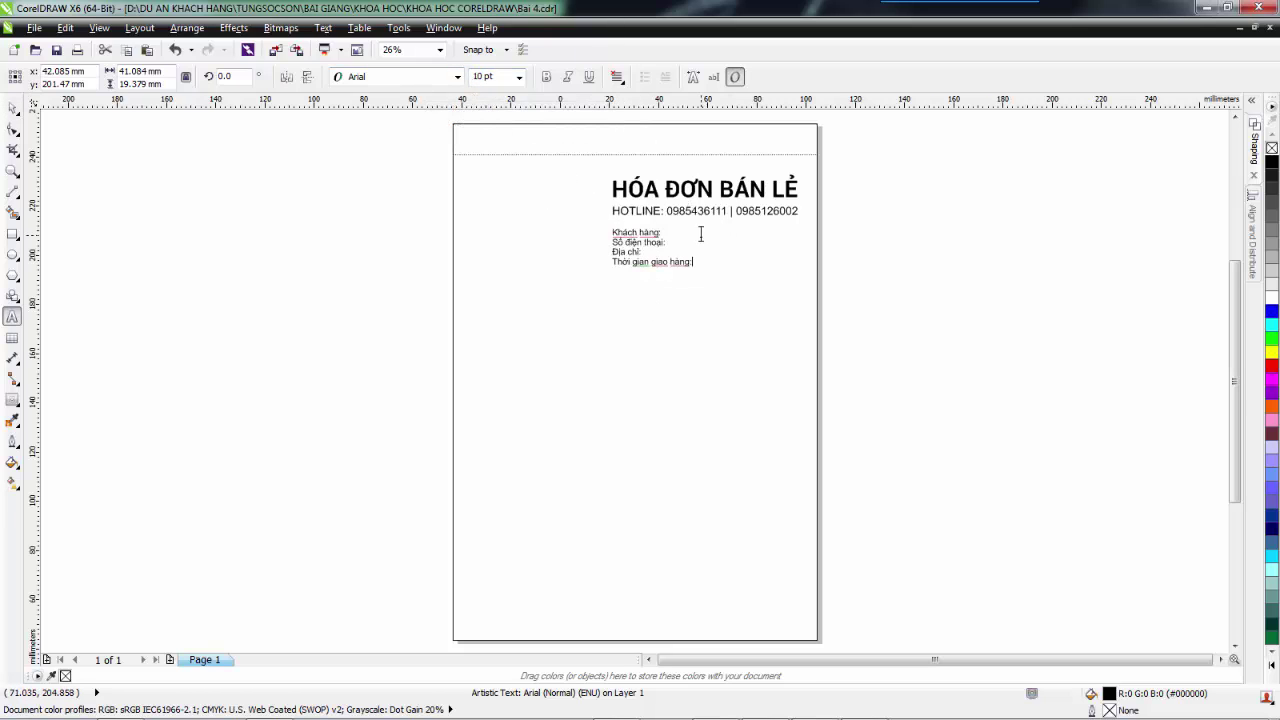
# Step: Raise the customer details block closer to the HOTLINE line, centring it at about y 205 mm
pyautogui.click(596, 256)
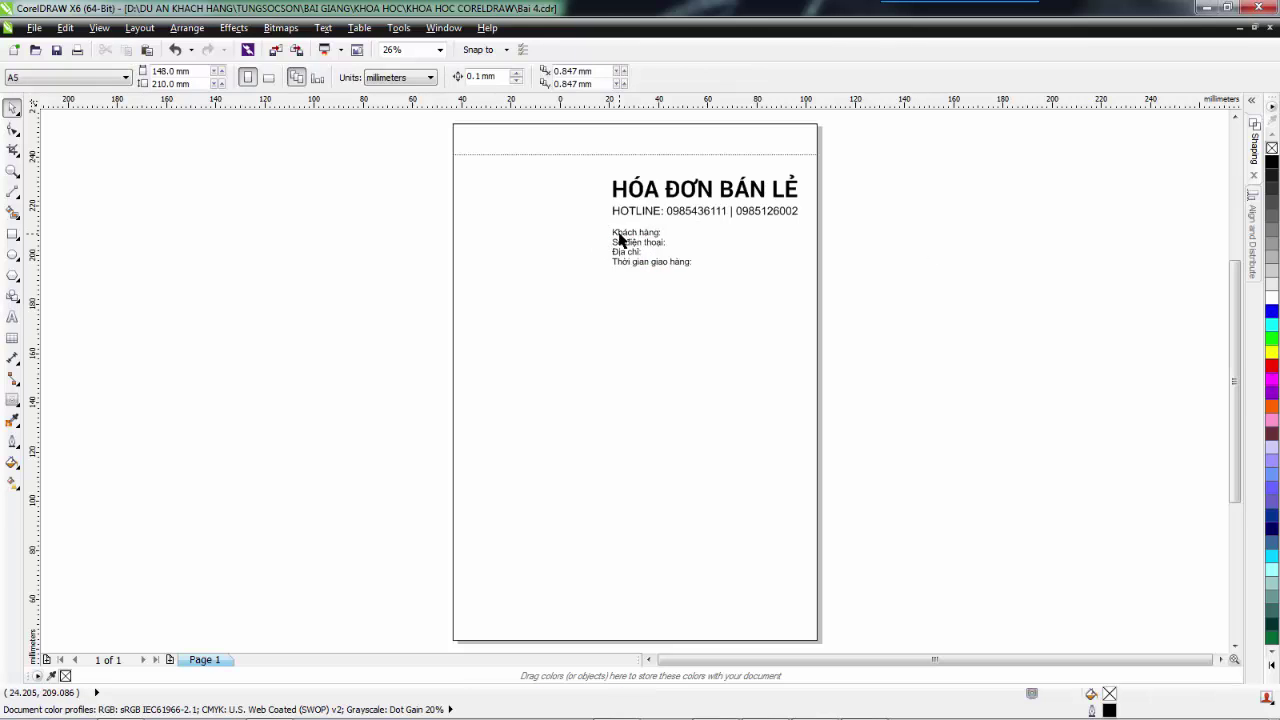
pyautogui.click(619, 238)
pyautogui.moveTo(619, 238); pyautogui.dragTo(617, 234)
pyautogui.click(903, 276)
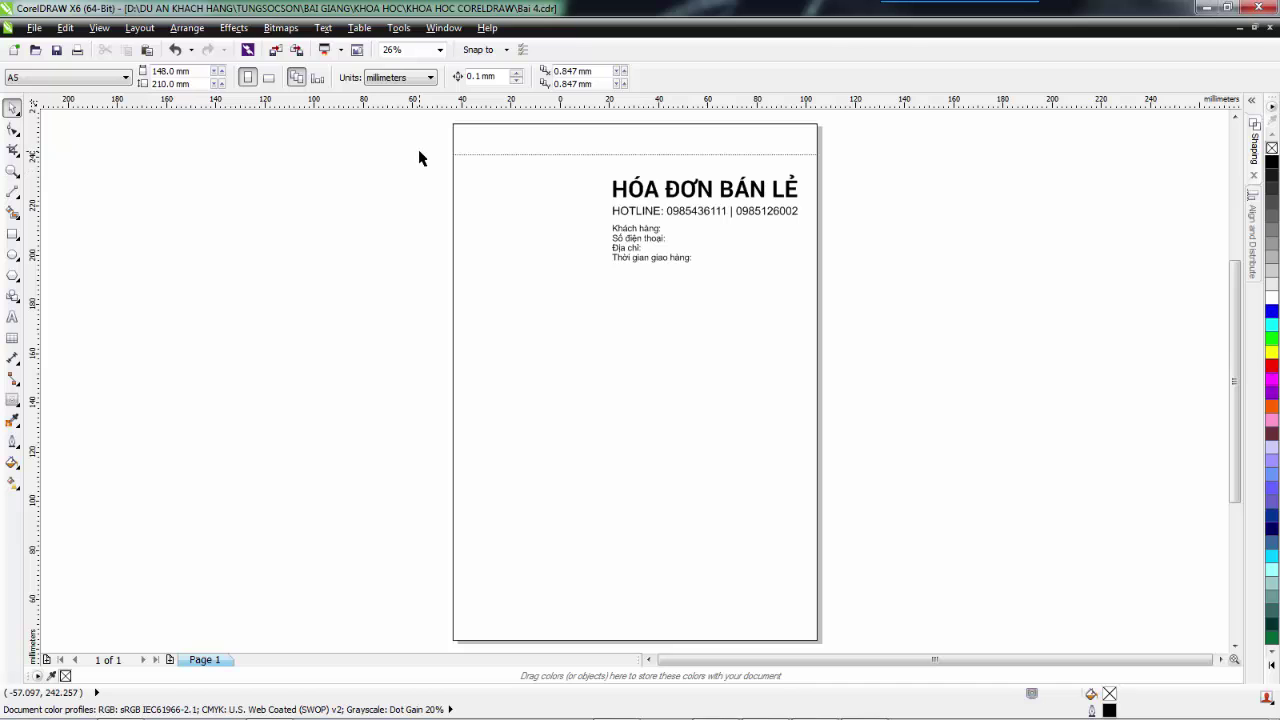
pyautogui.press('z')
pyautogui.moveTo(421, 123); pyautogui.dragTo(881, 385)
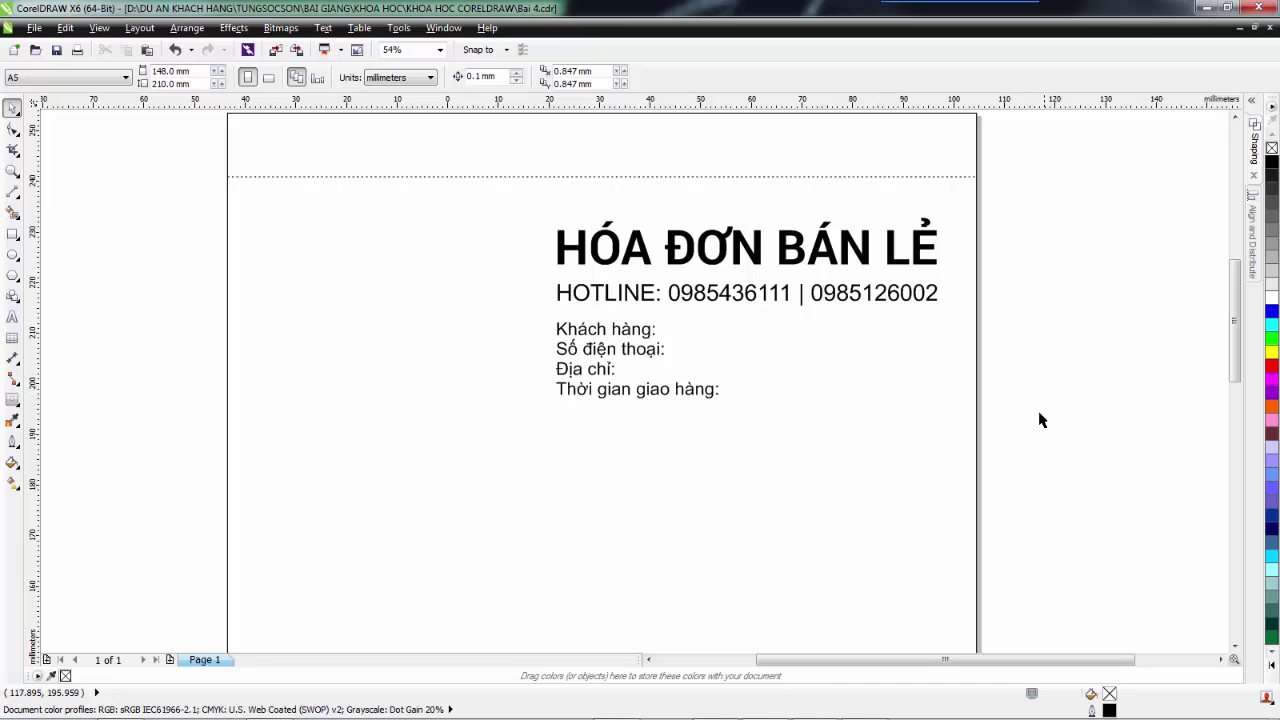
pyautogui.click(578, 329)
pyautogui.moveTo(578, 329); pyautogui.dragTo(577, 327)
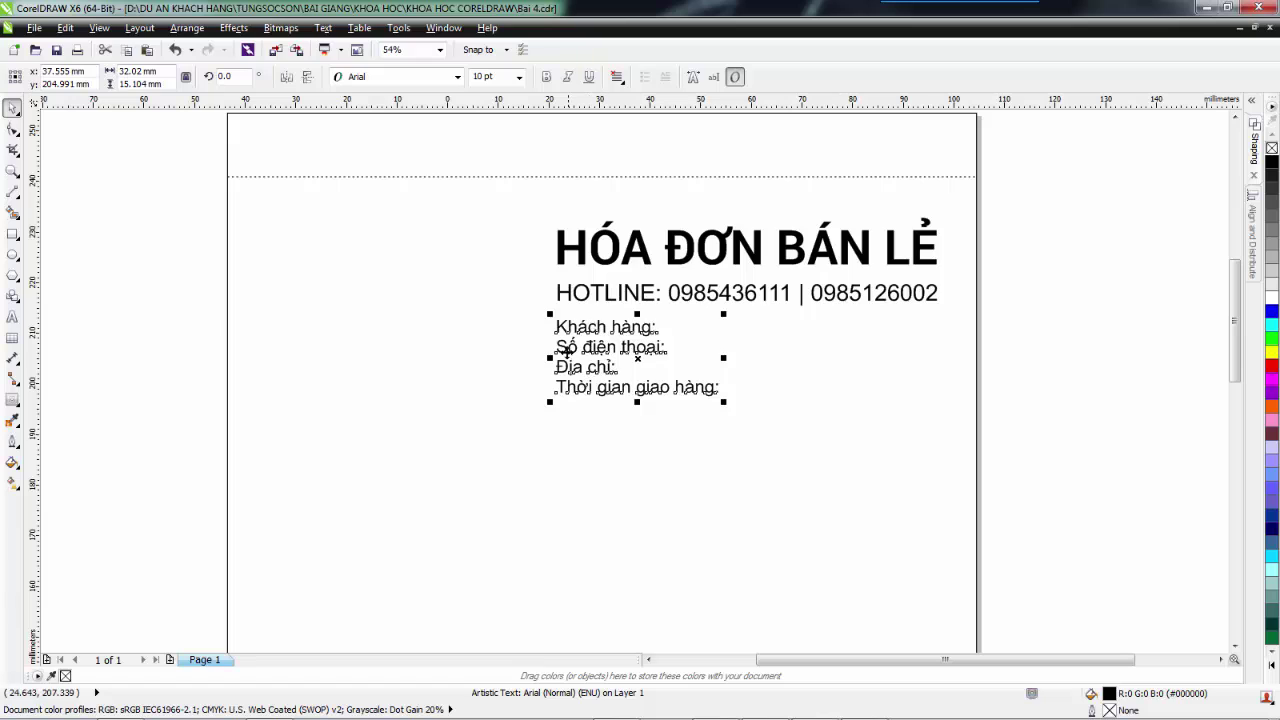
# Step: Increase the line spacing of the customer details with the Shape tool until the block is about 23.9 mm high
pyautogui.click(12, 131)
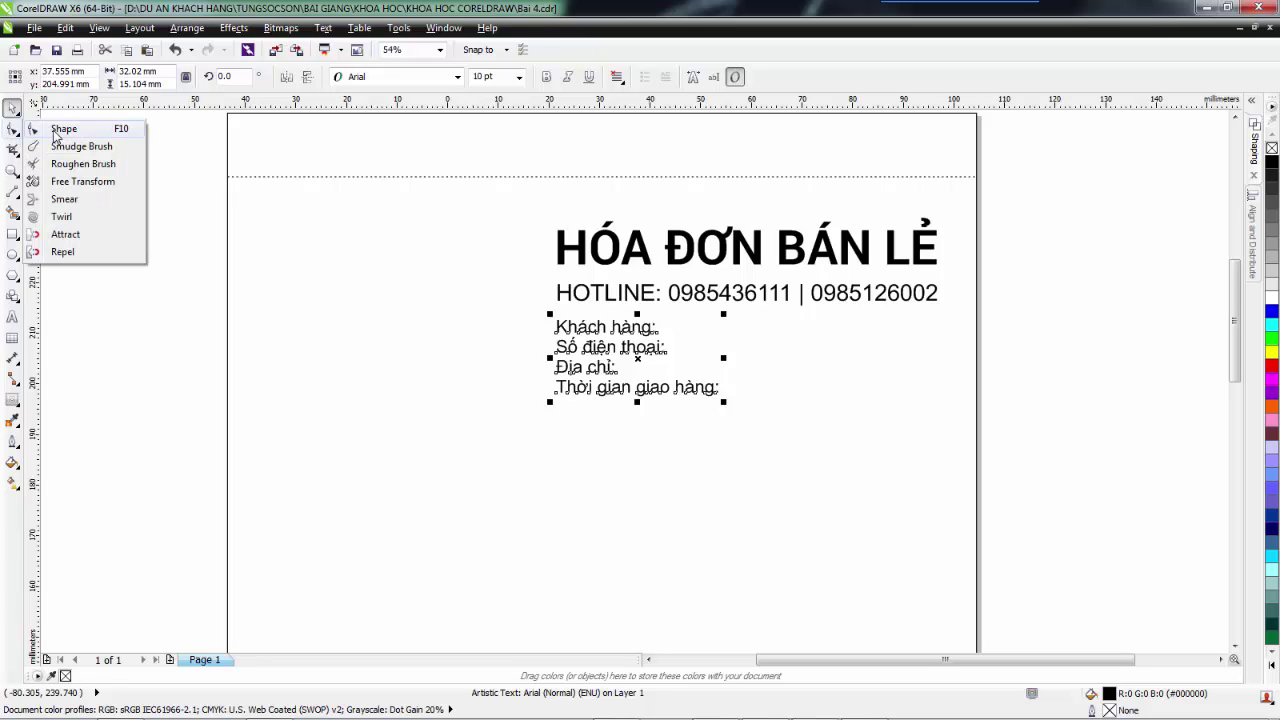
pyautogui.click(12, 131)
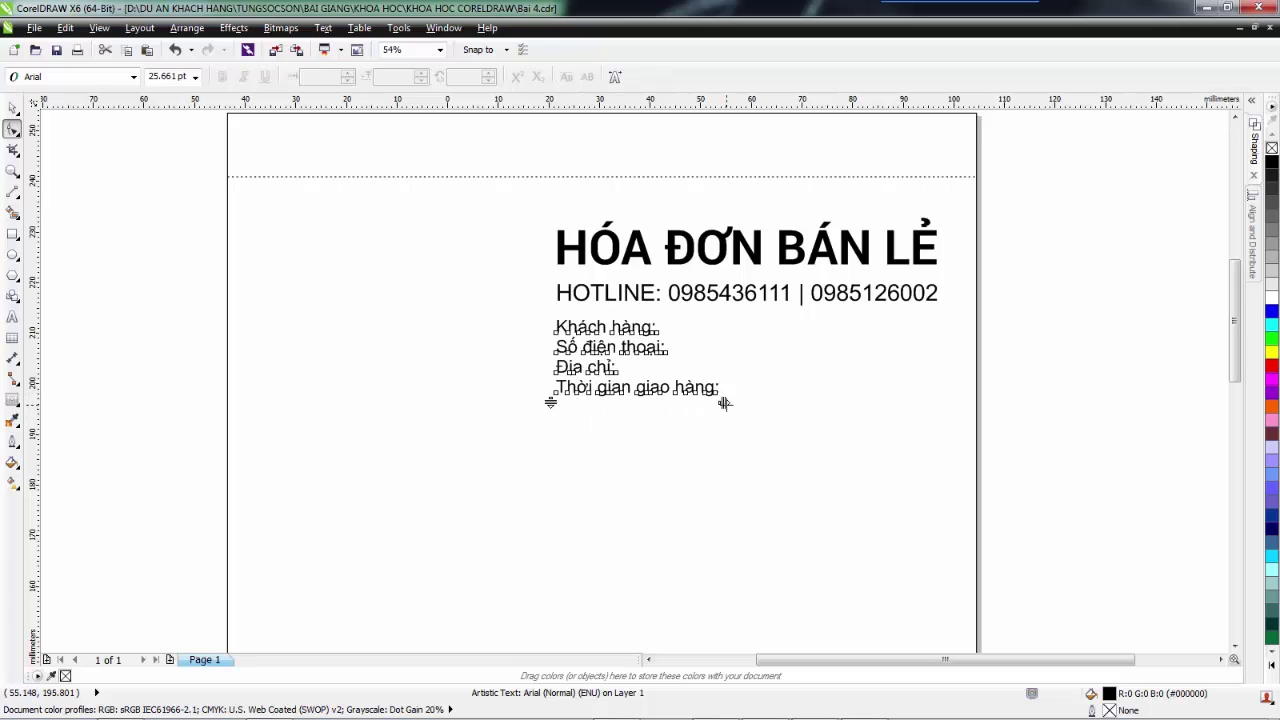
pyautogui.moveTo(725, 403); pyautogui.dragTo(918, 419)
pyautogui.hotkey('ctrl', 'z')
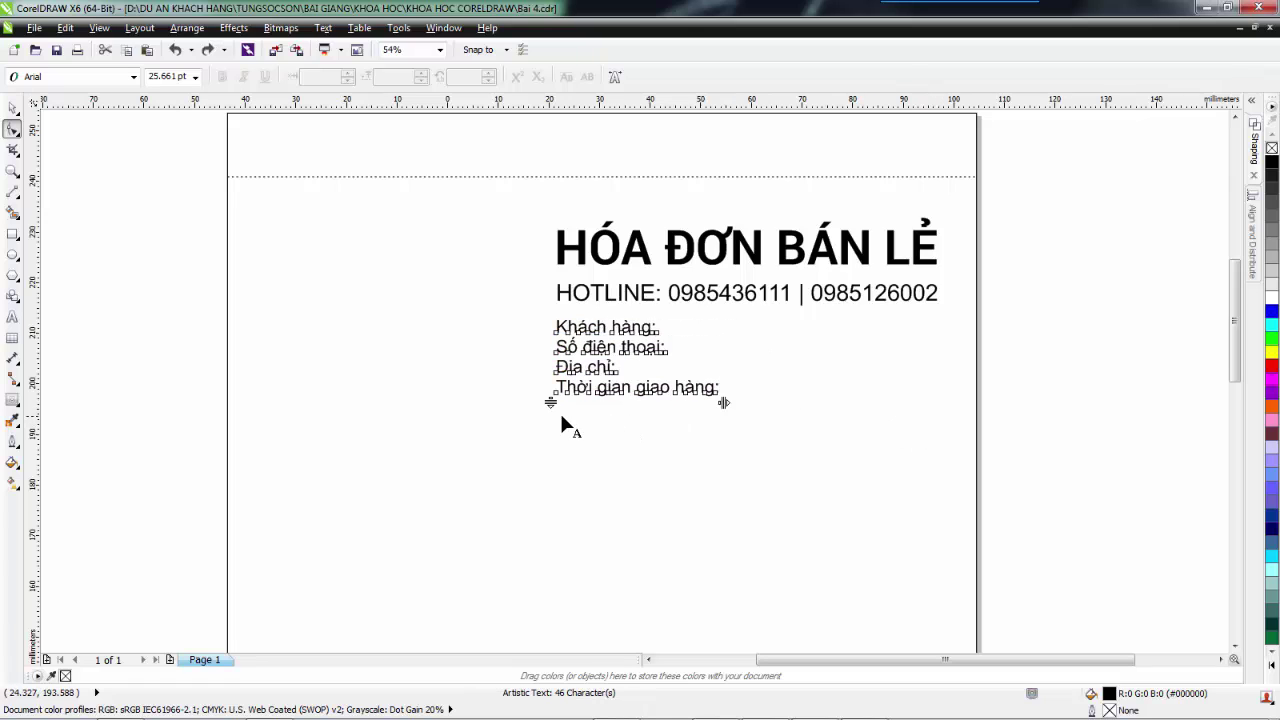
pyautogui.moveTo(549, 402); pyautogui.dragTo(550, 456)
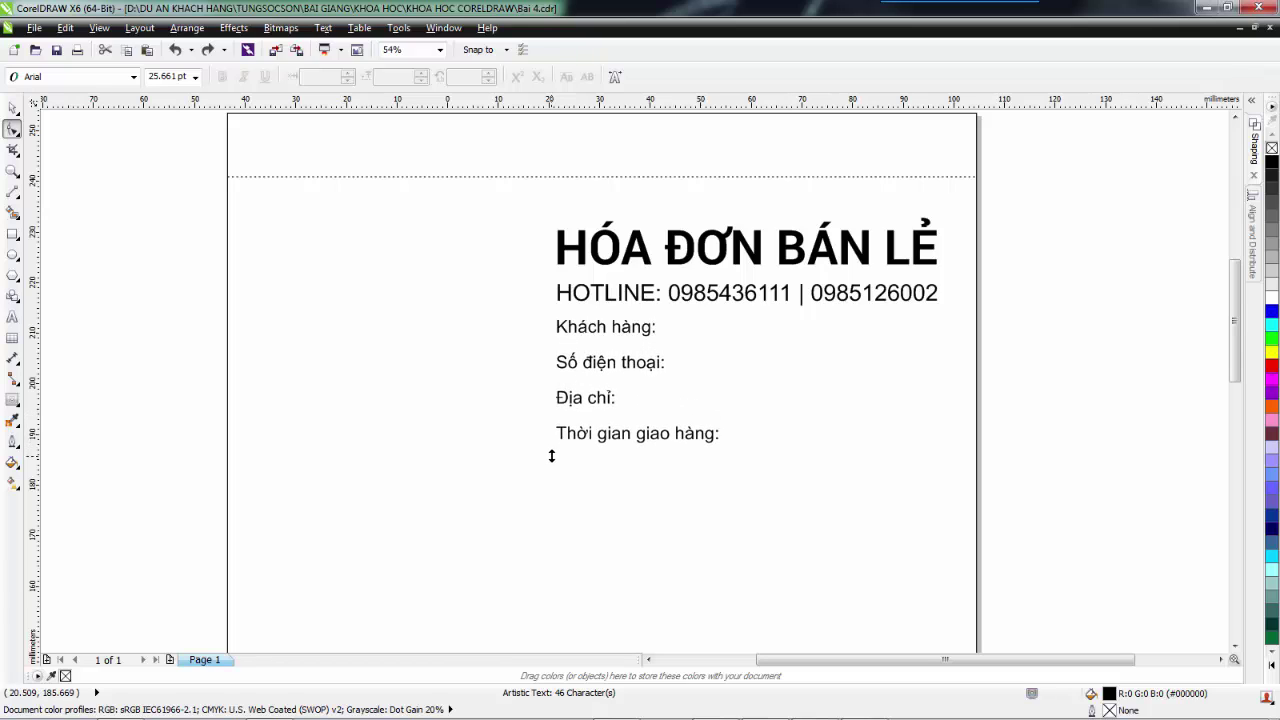
pyautogui.moveTo(551, 456); pyautogui.dragTo(554, 452)
pyautogui.press('space')
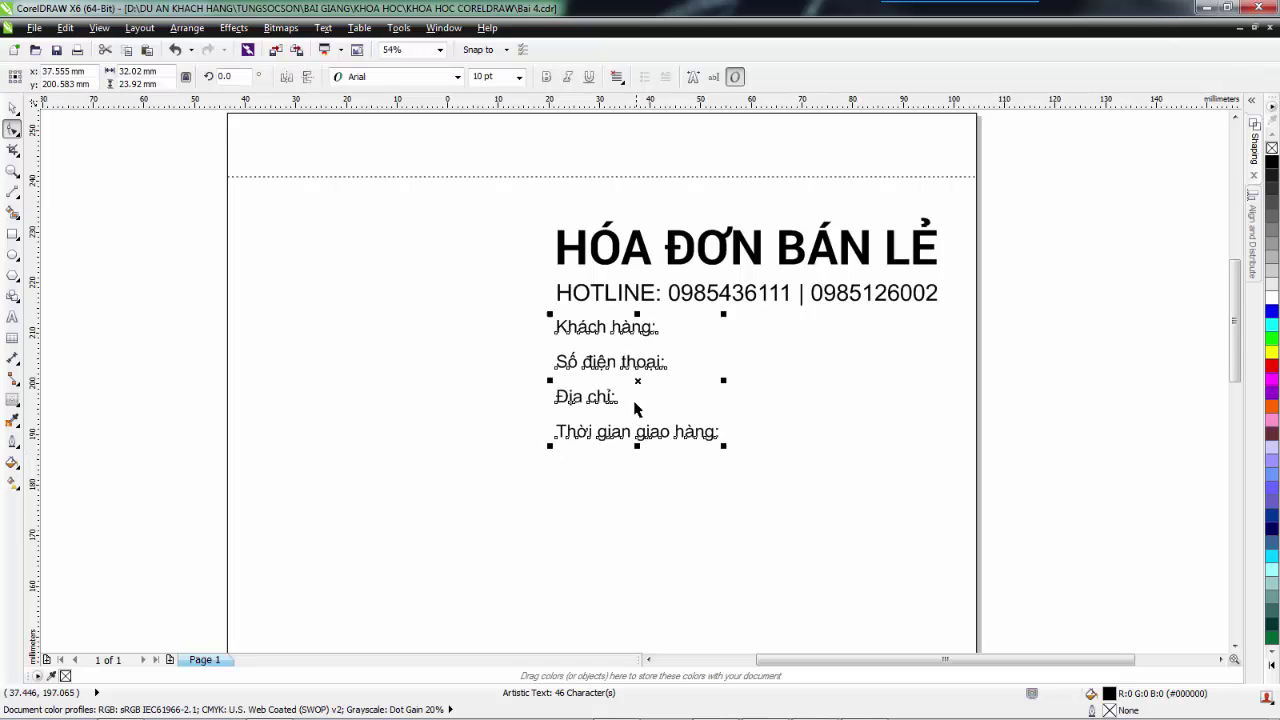
# Step: Compare the customer details layout with the sample invoice in Windows Photo Viewer, including the fill-in lines after each label
pyautogui.click(815, 705)
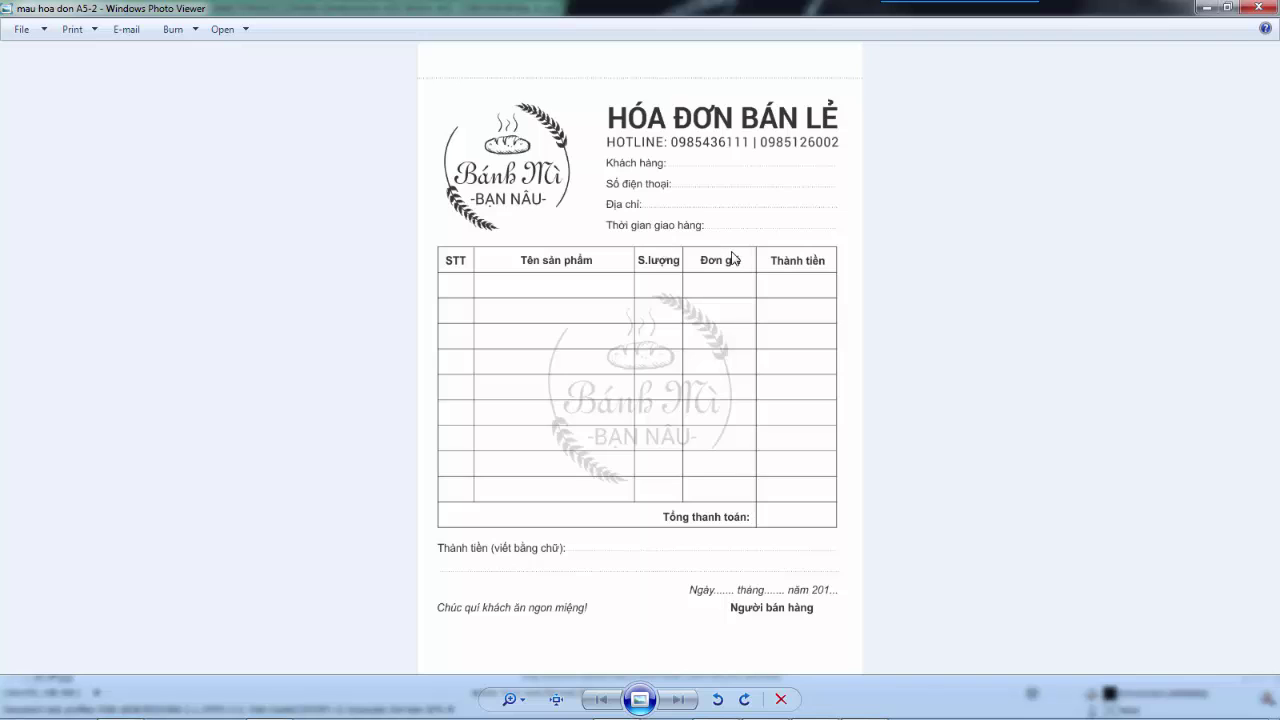
pyautogui.hotkey('alt', 'Tab')
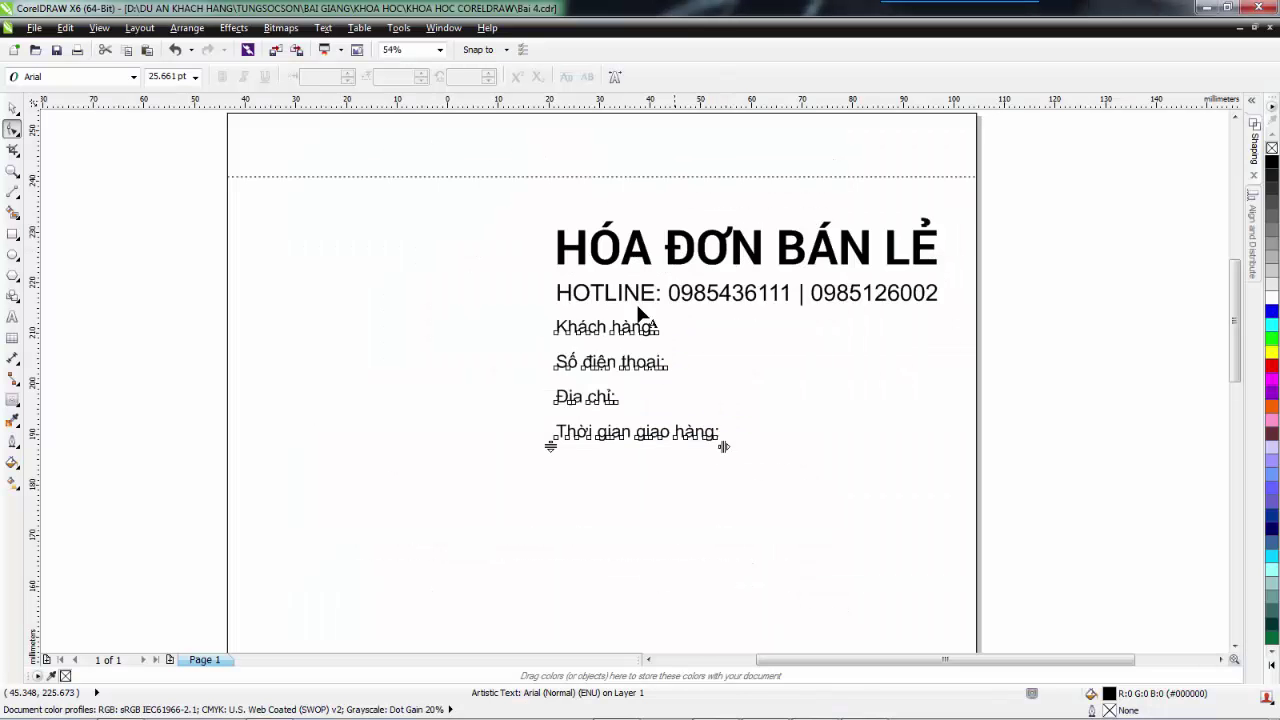
pyautogui.press('space')
pyautogui.click(680, 457)
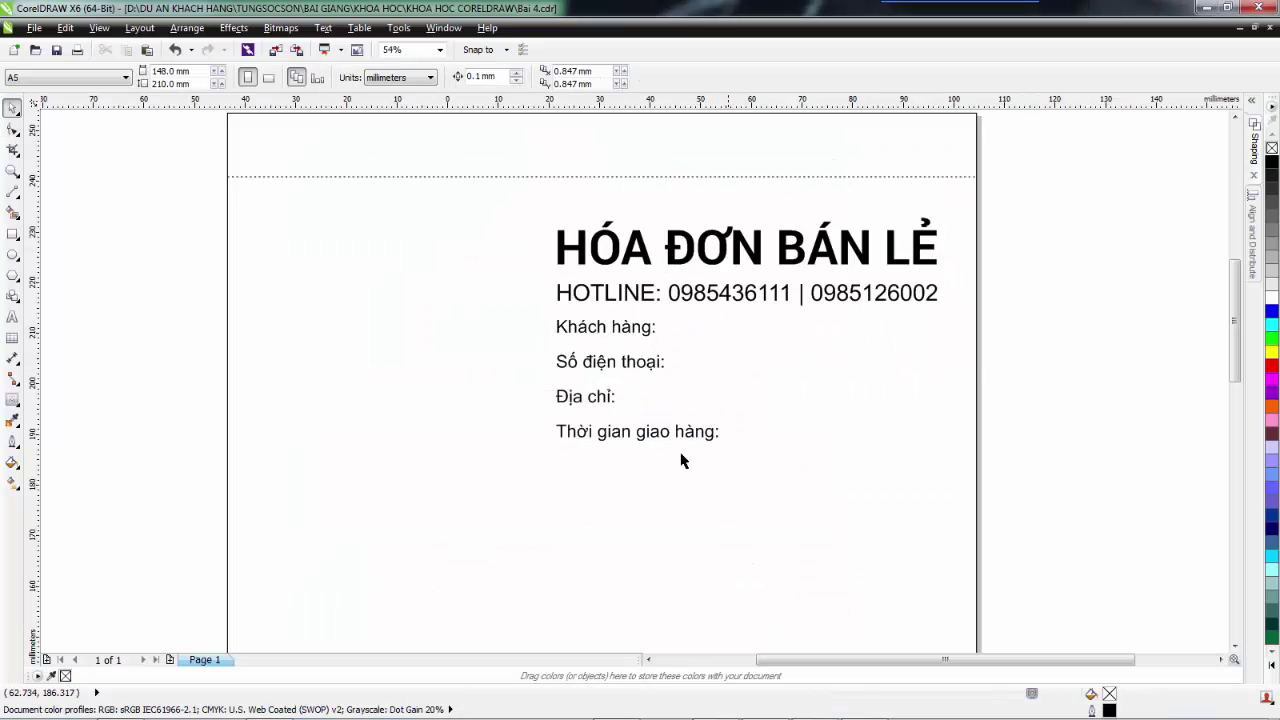
pyautogui.click(592, 402)
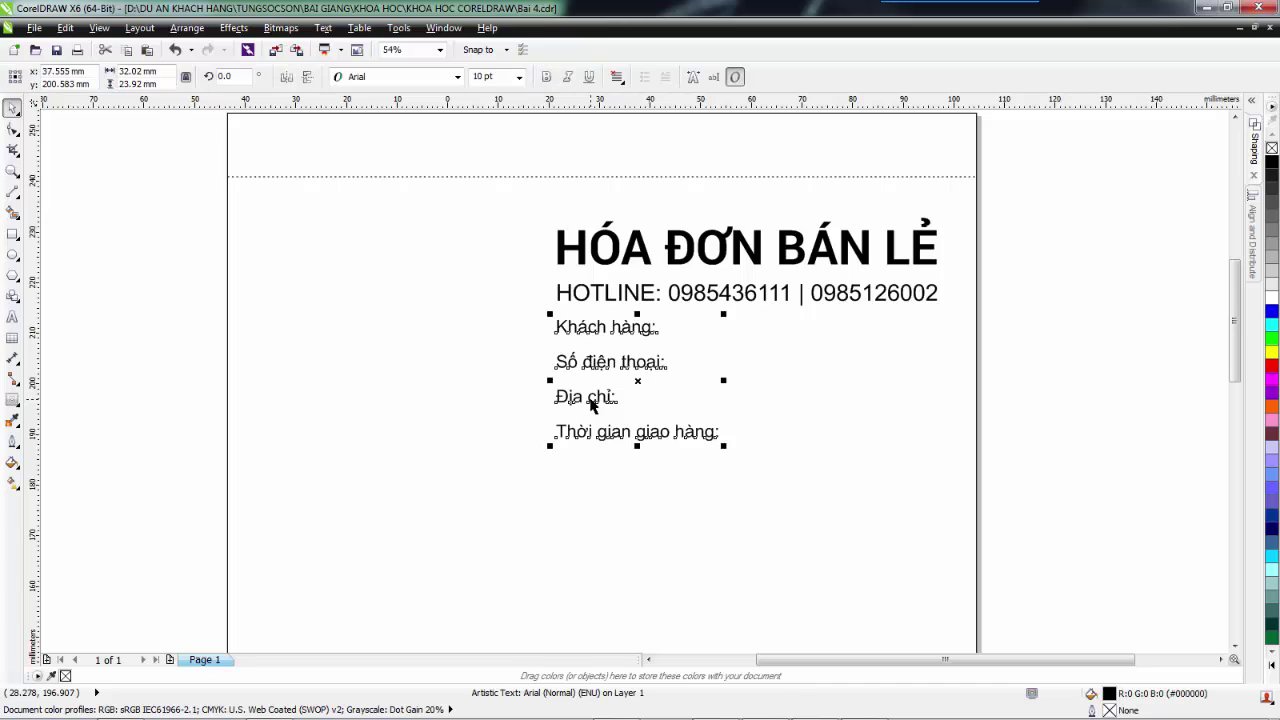
pyautogui.click(1022, 354)
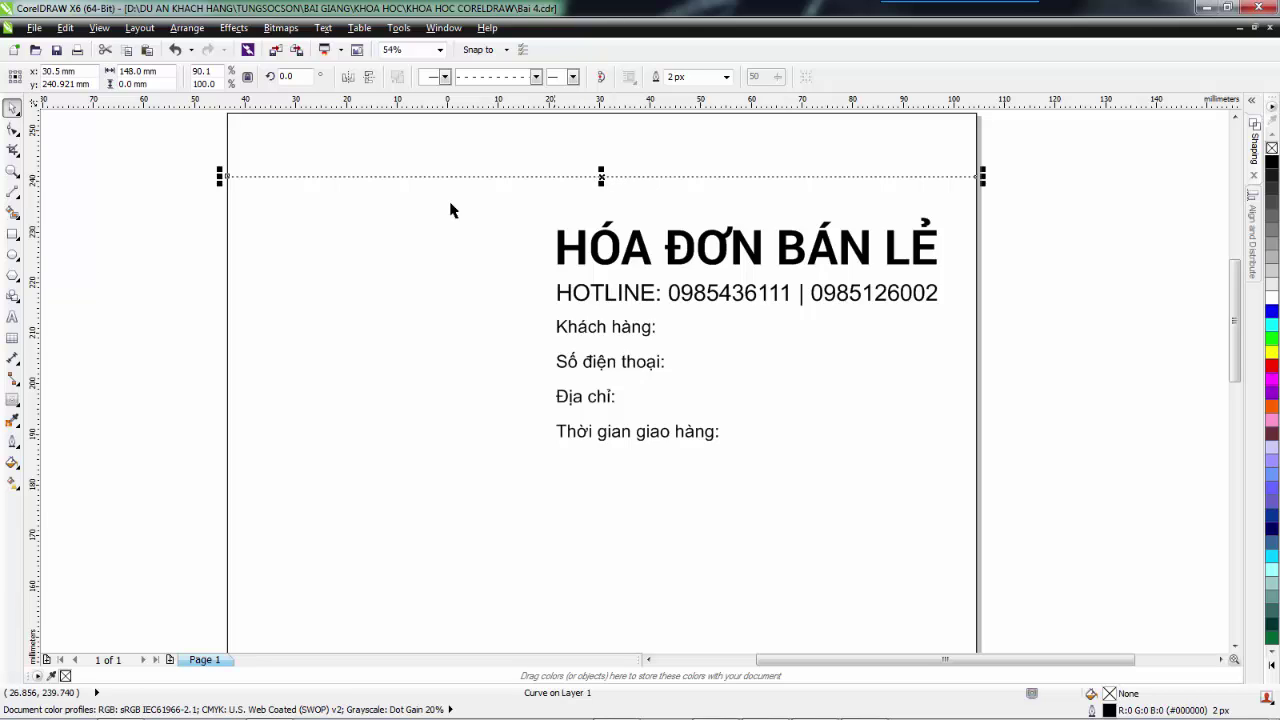
# Step: Draw a horizontal 2-point line about 55.6 mm long from the end of Khách hàng: to the HOTLINE text's right edge
pyautogui.click(13, 192)
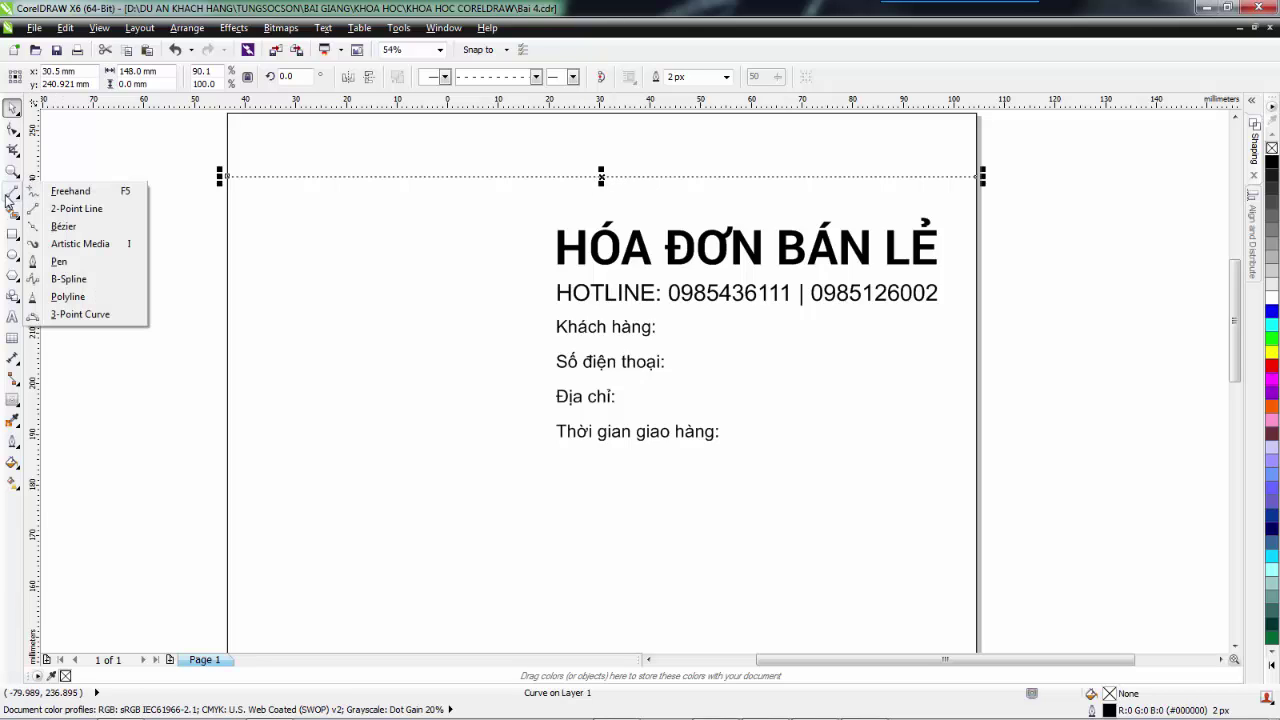
pyautogui.click(69, 210)
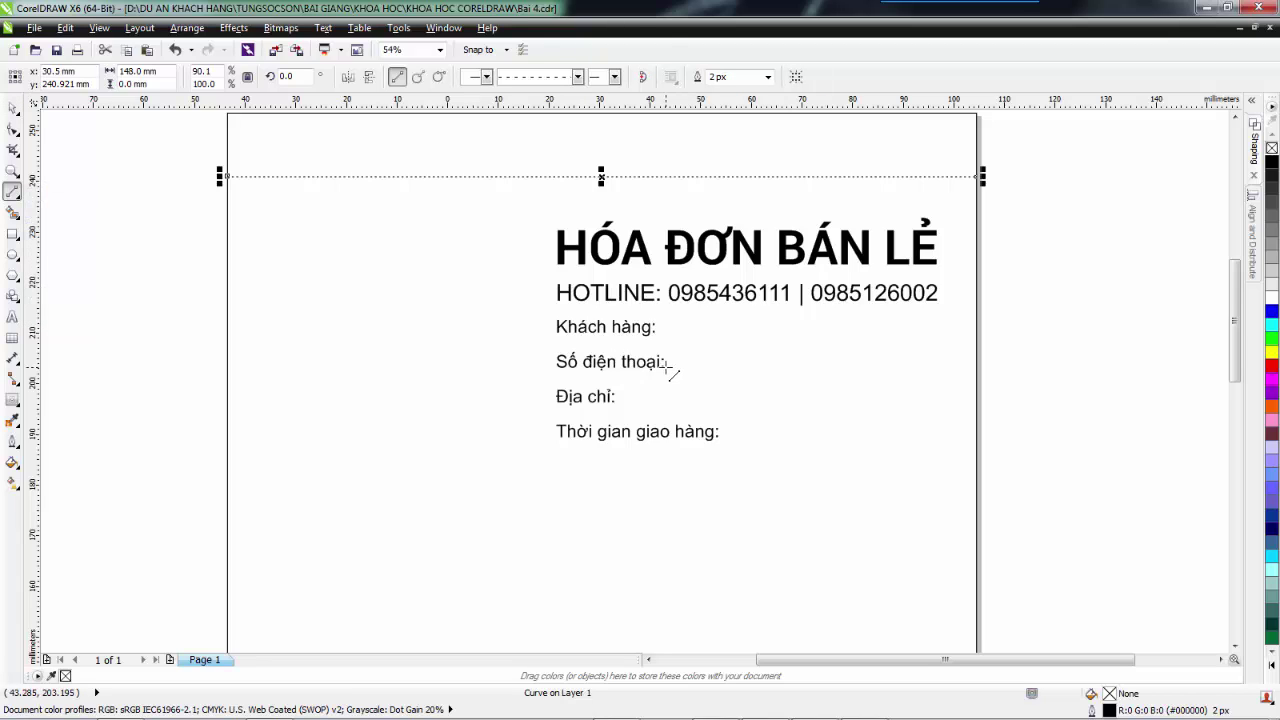
pyautogui.press('F2')
pyautogui.moveTo(514, 263); pyautogui.dragTo(1030, 500)
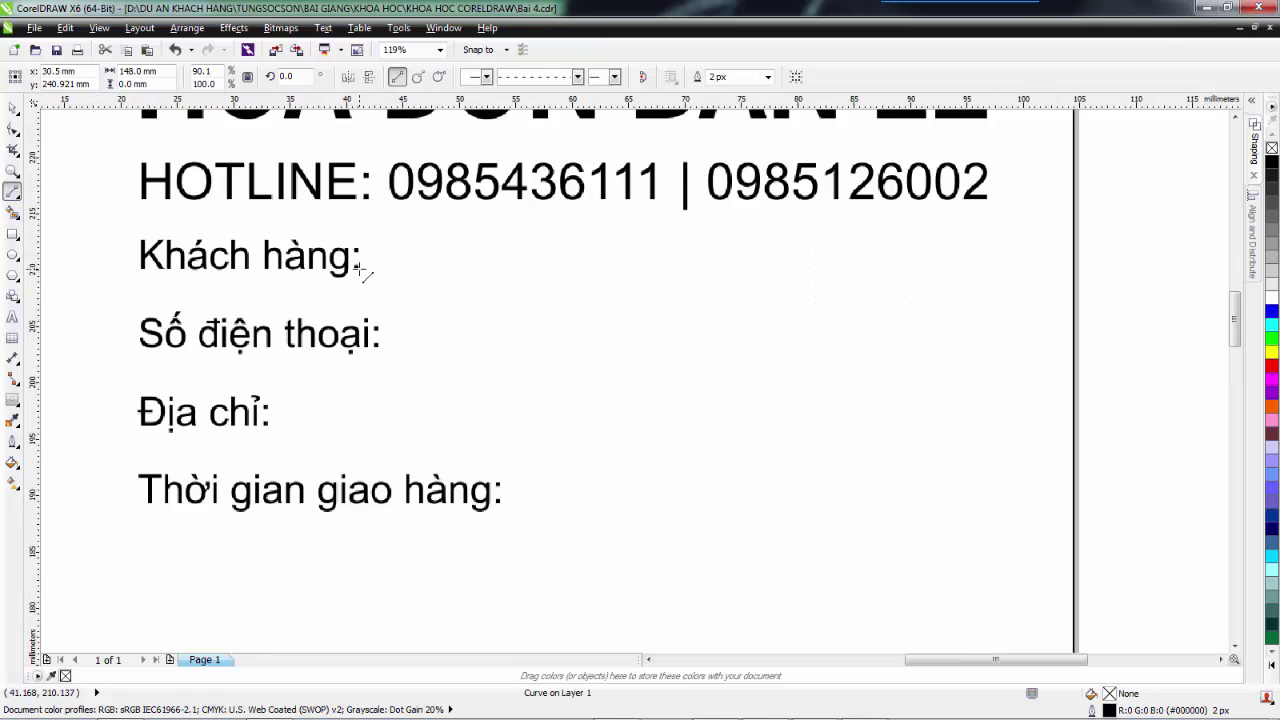
pyautogui.moveTo(359, 268); pyautogui.dragTo(986, 281)
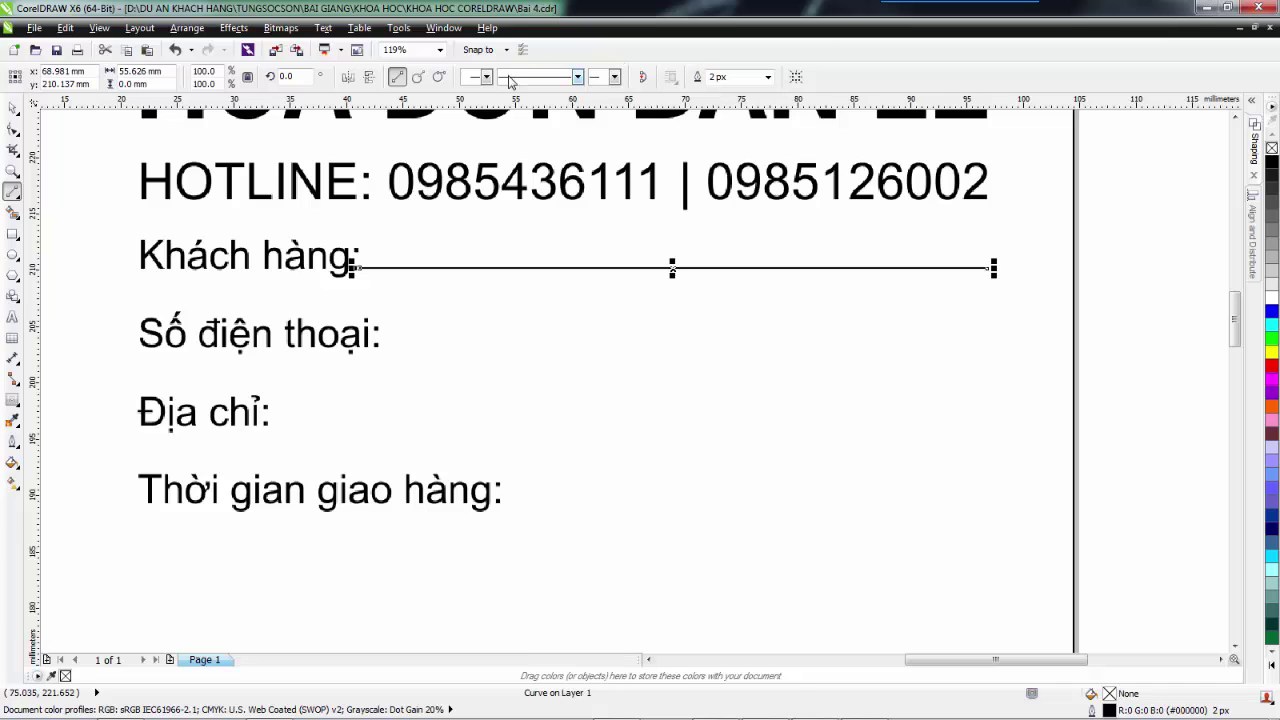
# Step: Change the Khách hàng: fill-in line to a widely spaced dotted line style
pyautogui.click(577, 78)
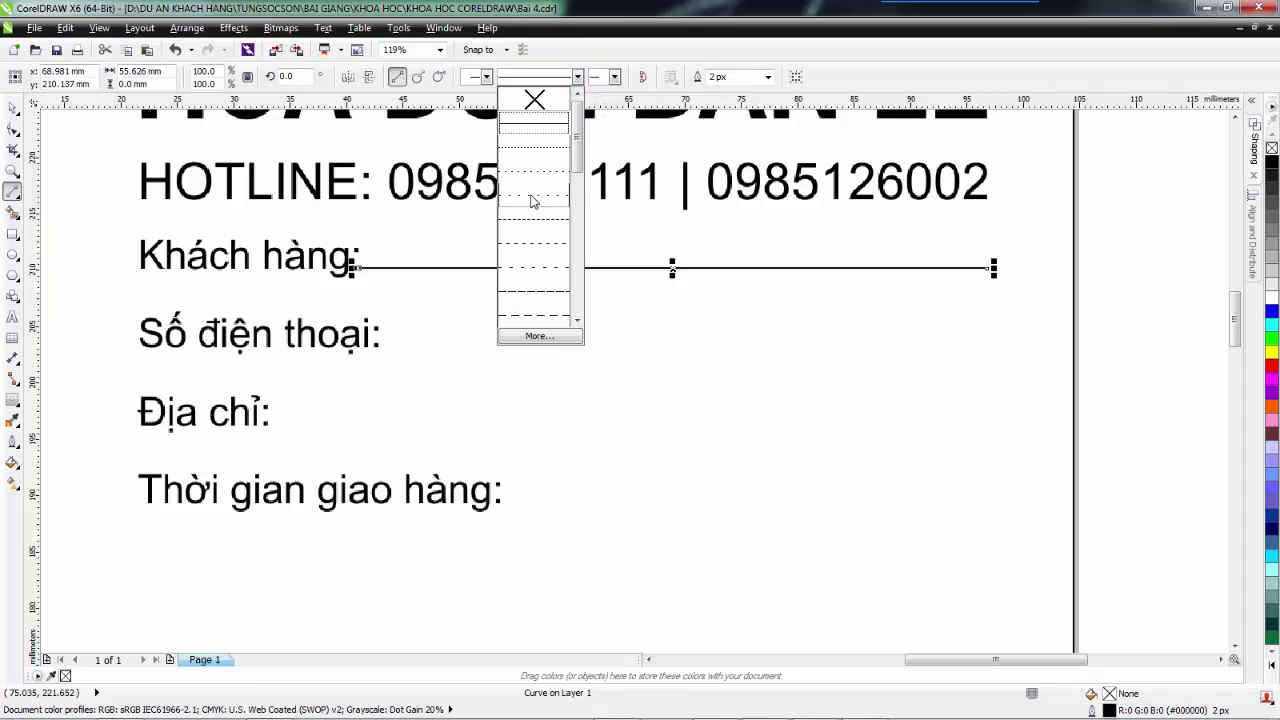
pyautogui.click(540, 195)
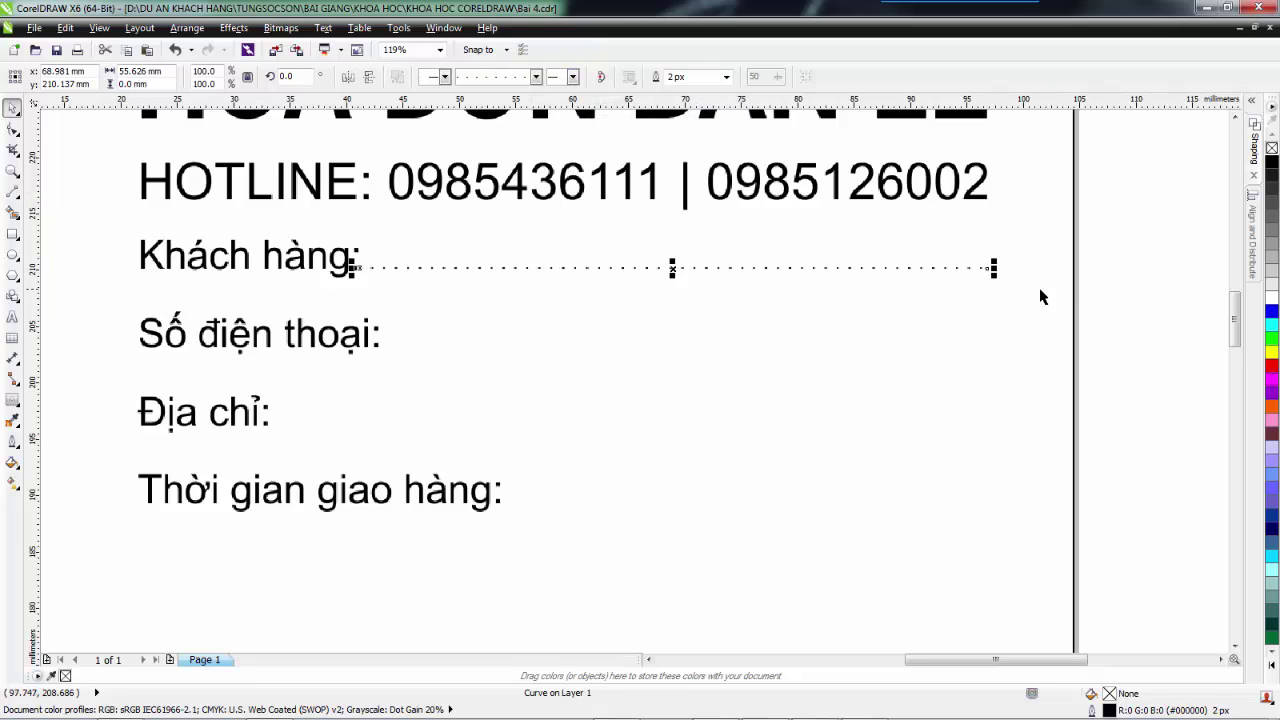
pyautogui.click(1118, 304)
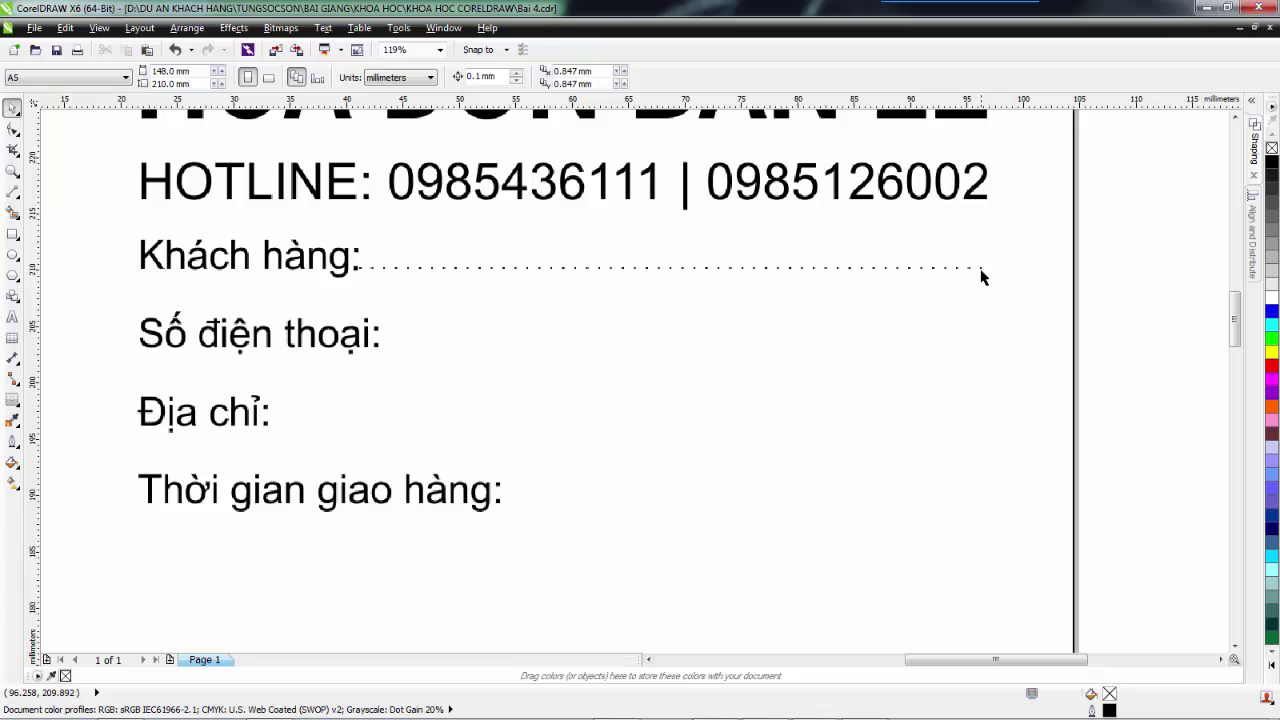
# Step: Align the dotted Khách hàng: line's right end with the right edge of the HOTLINE text
pyautogui.click(985, 270)
pyautogui.click(1145, 292)
pyautogui.click(974, 270)
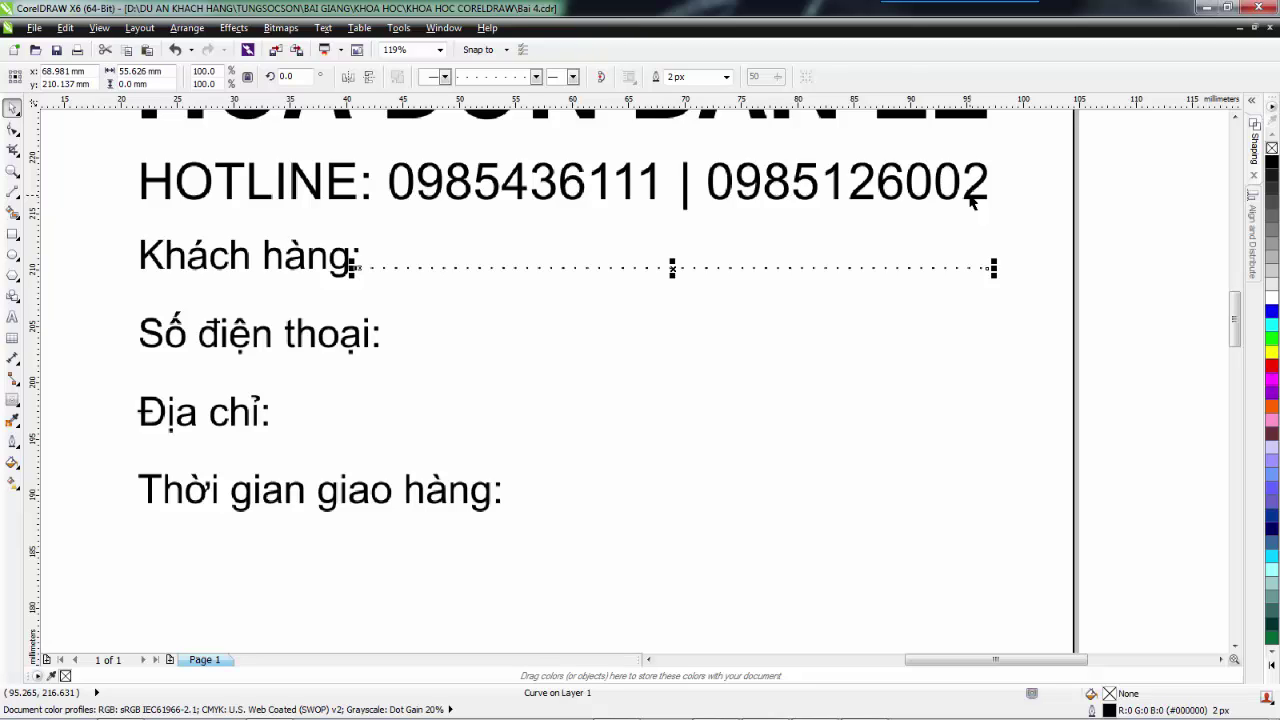
pyautogui.keyDown('shift'); pyautogui.click(972, 200); pyautogui.keyUp('shift')
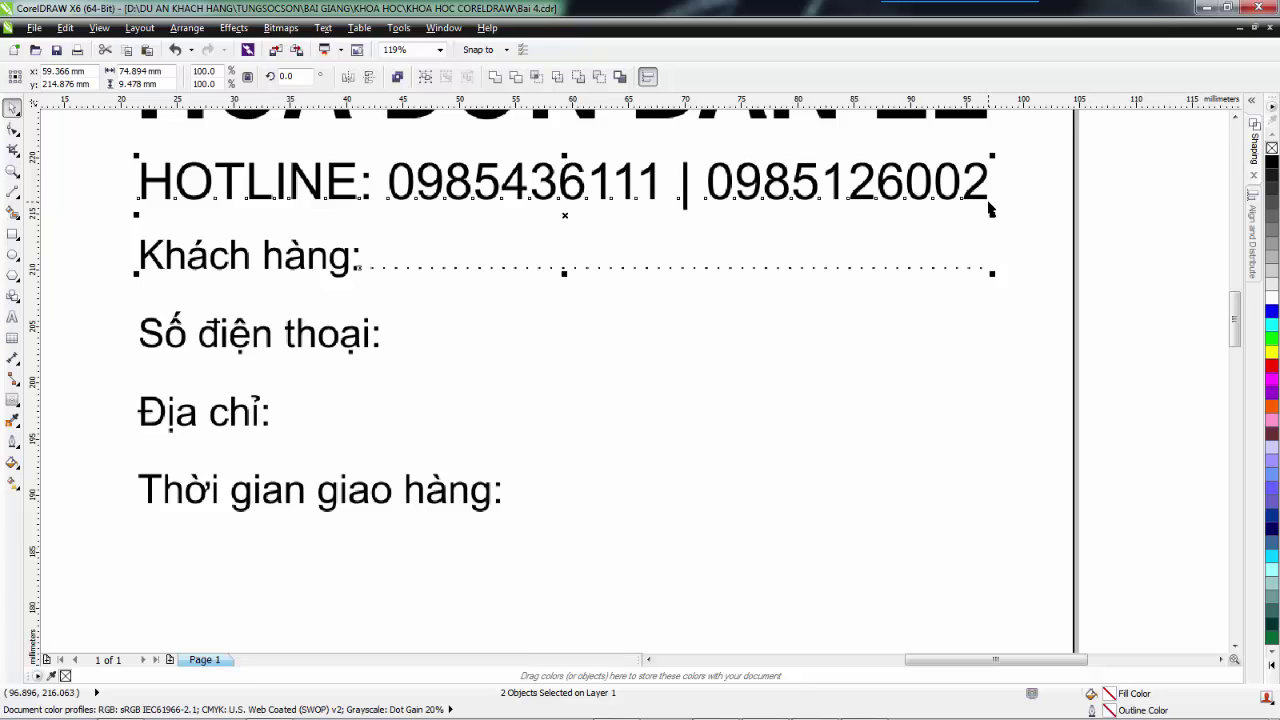
pyautogui.click(1125, 307)
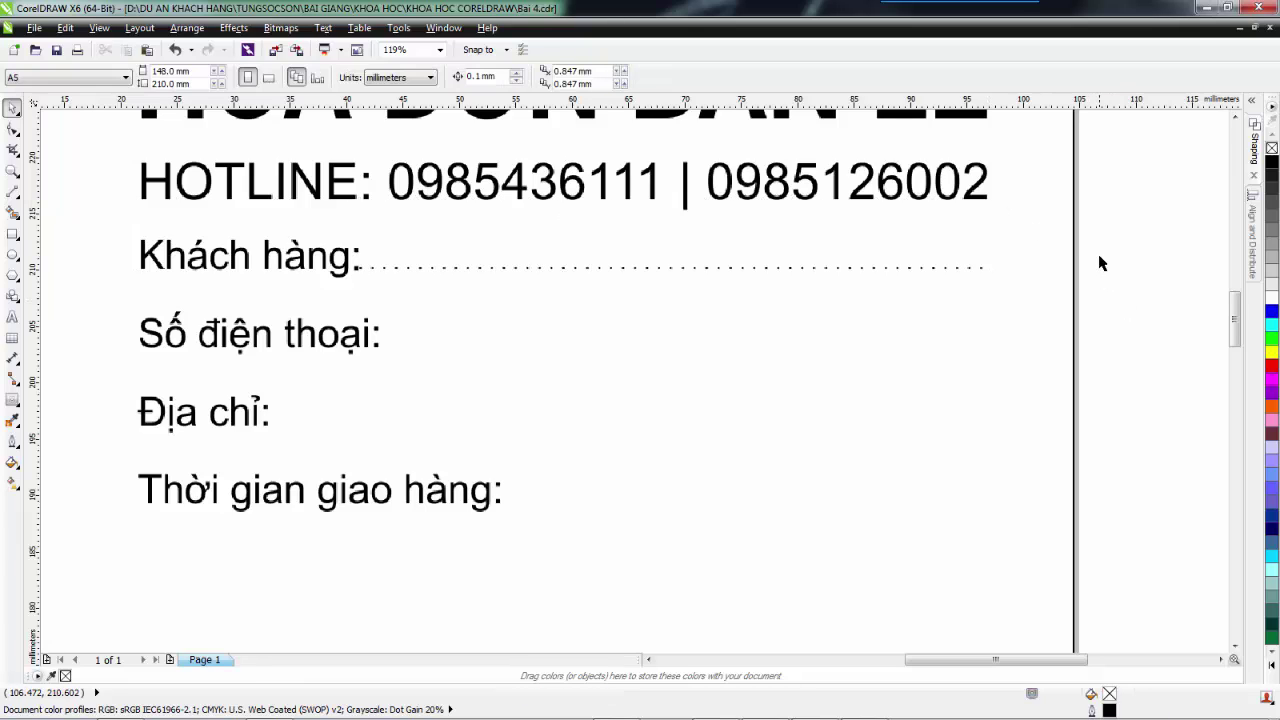
# Step: Copy the dotted line straight down to Số điện thoại: and shorten its left end to the label, about 53.6 mm long
pyautogui.click(969, 272)
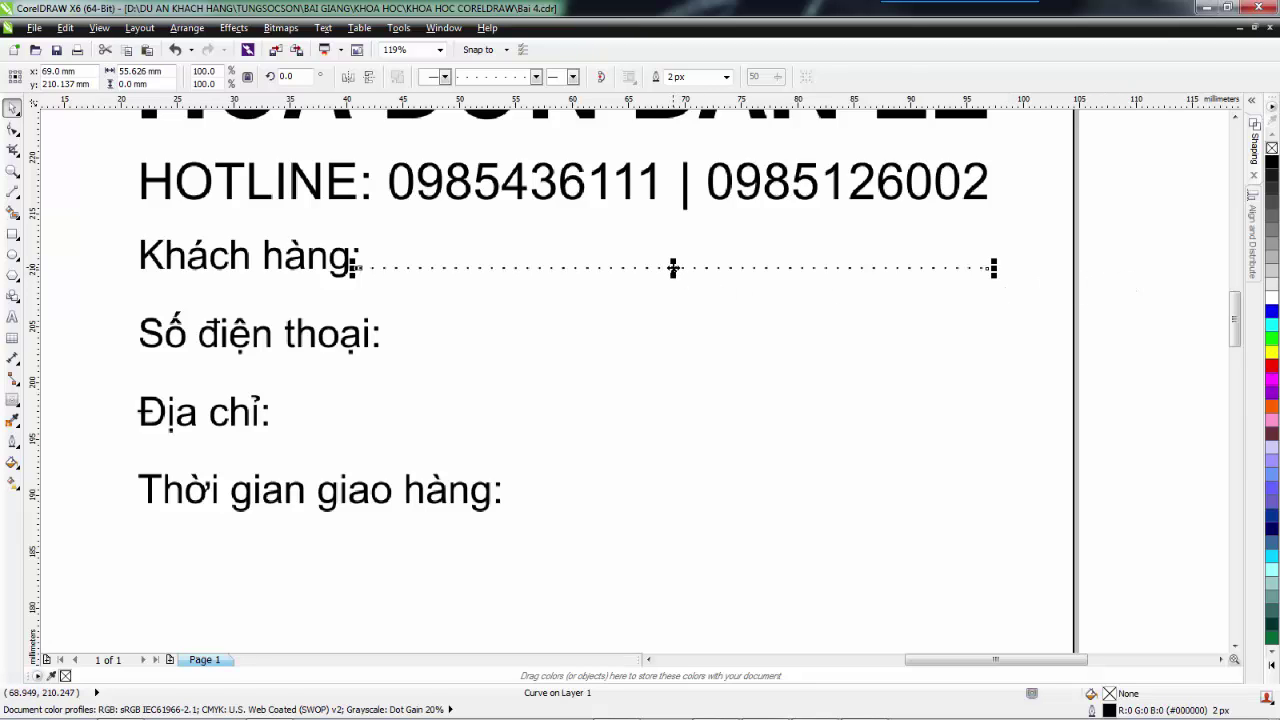
pyautogui.moveTo(673, 268); pyautogui.dragTo(703, 344)
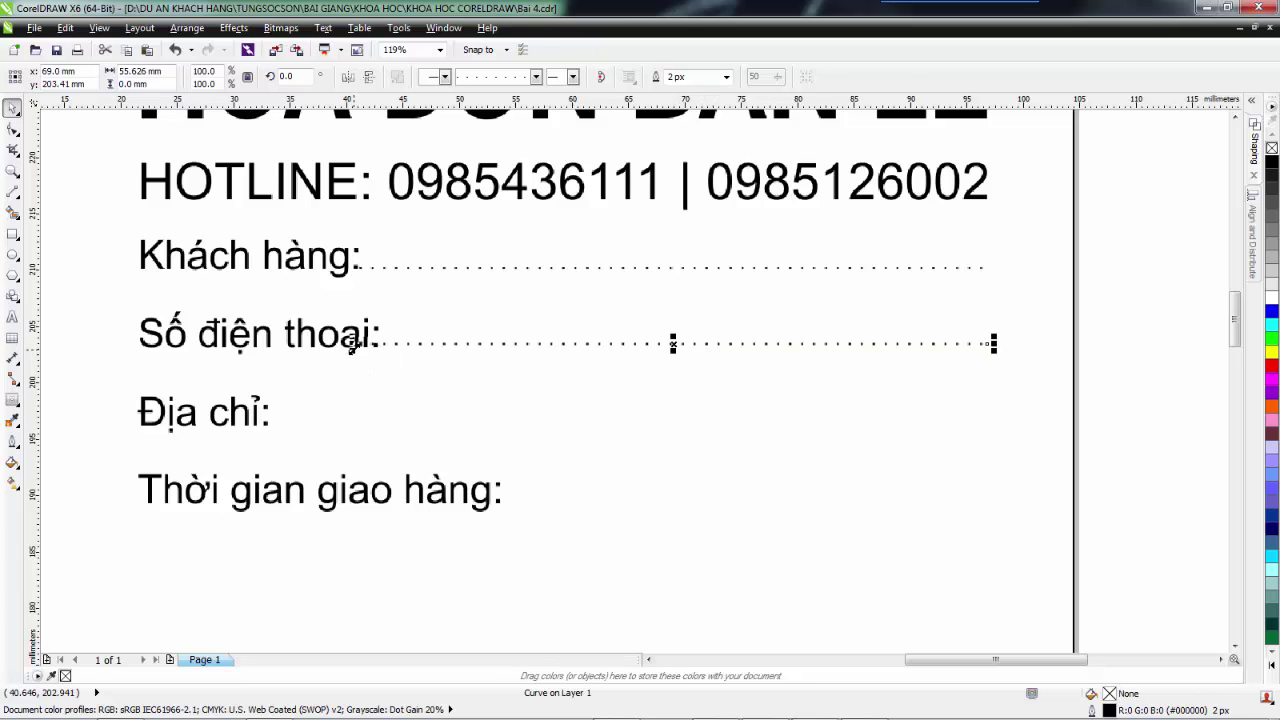
pyautogui.moveTo(355, 342); pyautogui.dragTo(375, 348)
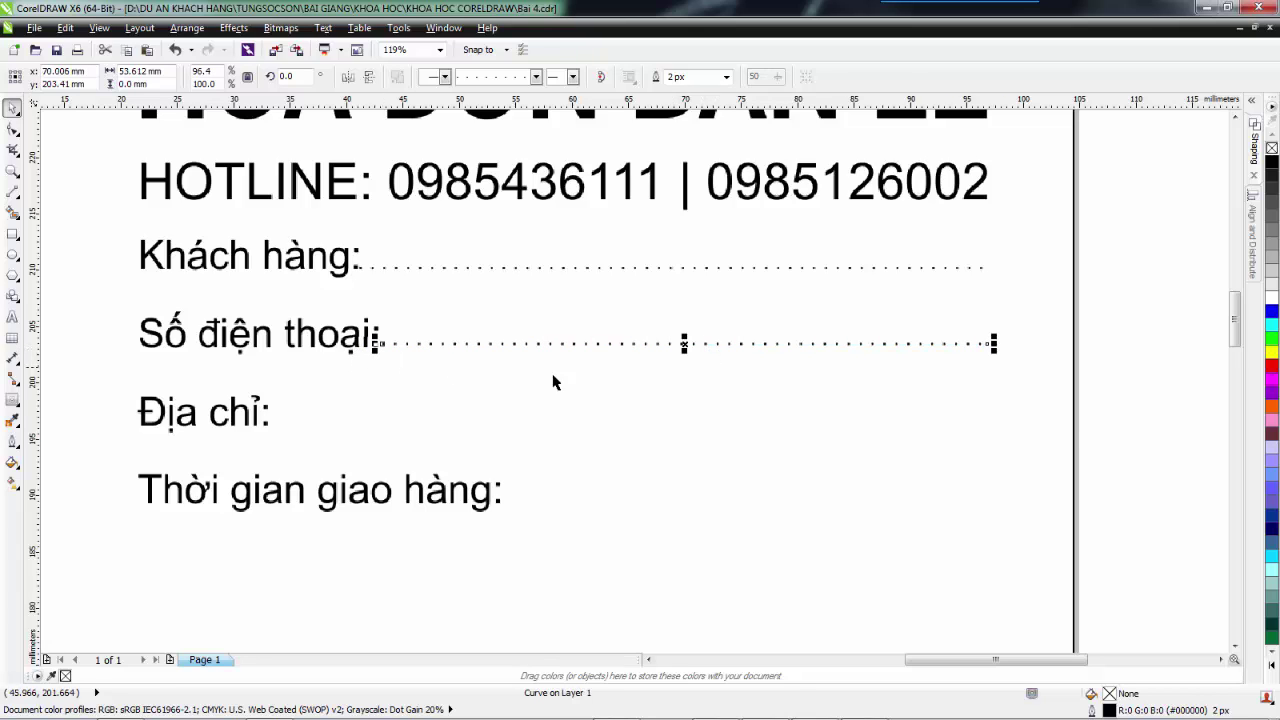
pyautogui.click(1135, 403)
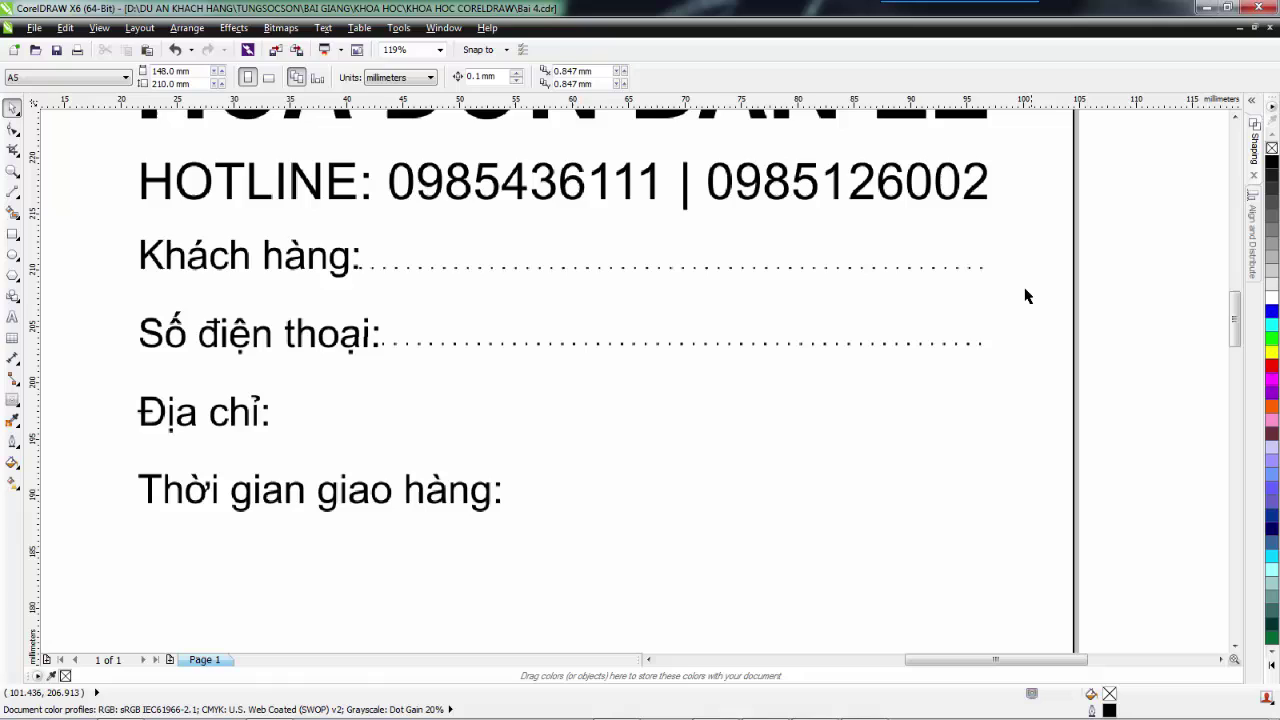
# Step: Copy the Số điện thoại: dotted line down to Địa chỉ: and extend its left end to the label, about 63.5 mm long
pyautogui.click(976, 345)
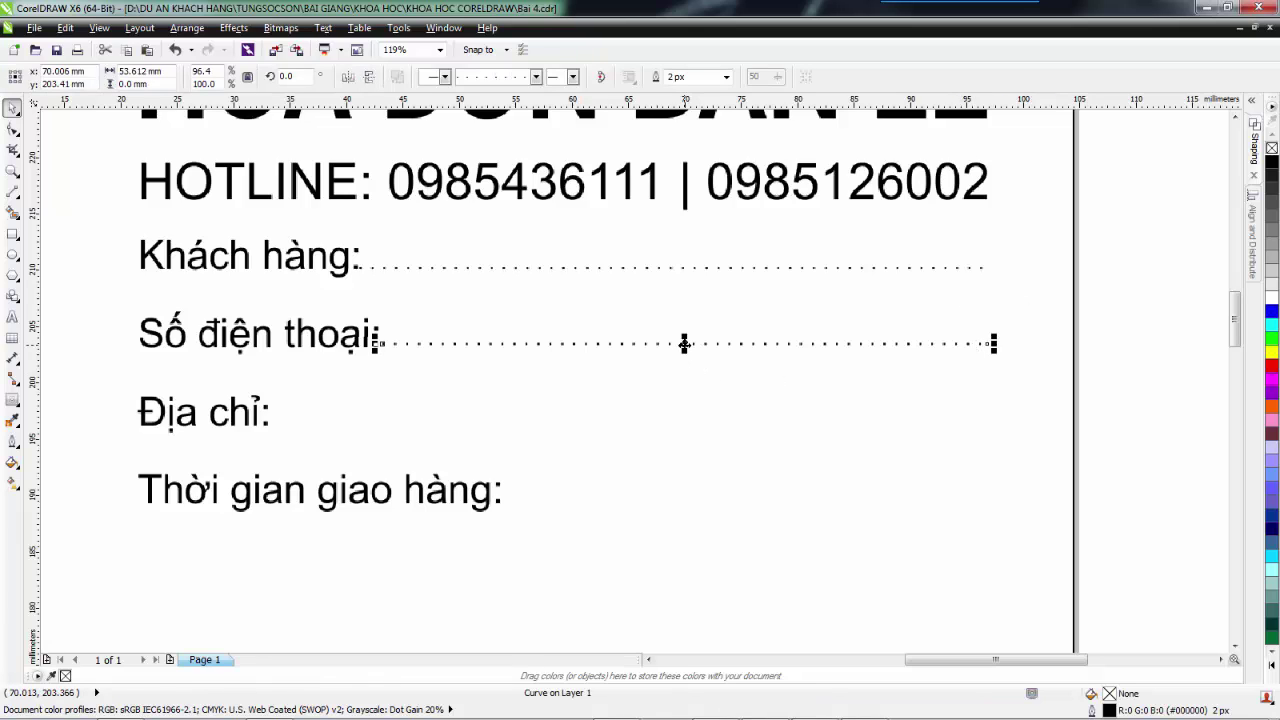
pyautogui.moveTo(684, 344); pyautogui.dragTo(698, 425)
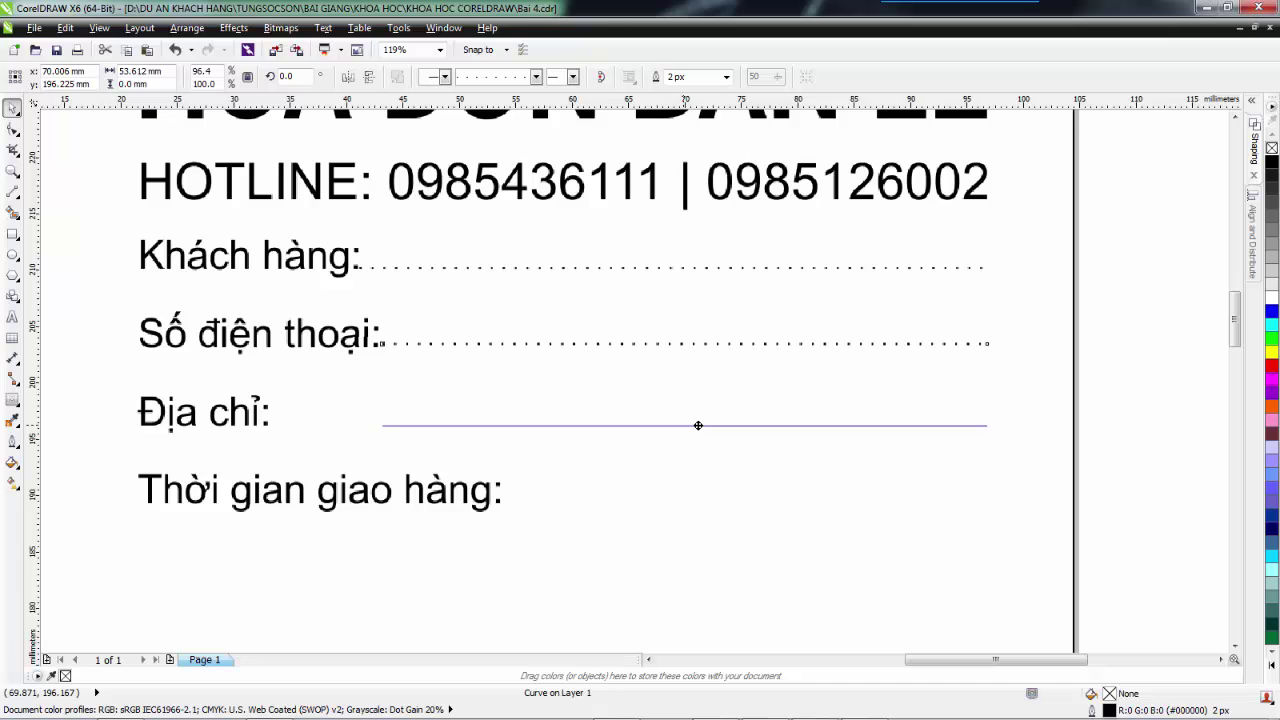
pyautogui.moveTo(698, 425); pyautogui.dragTo(698, 425)
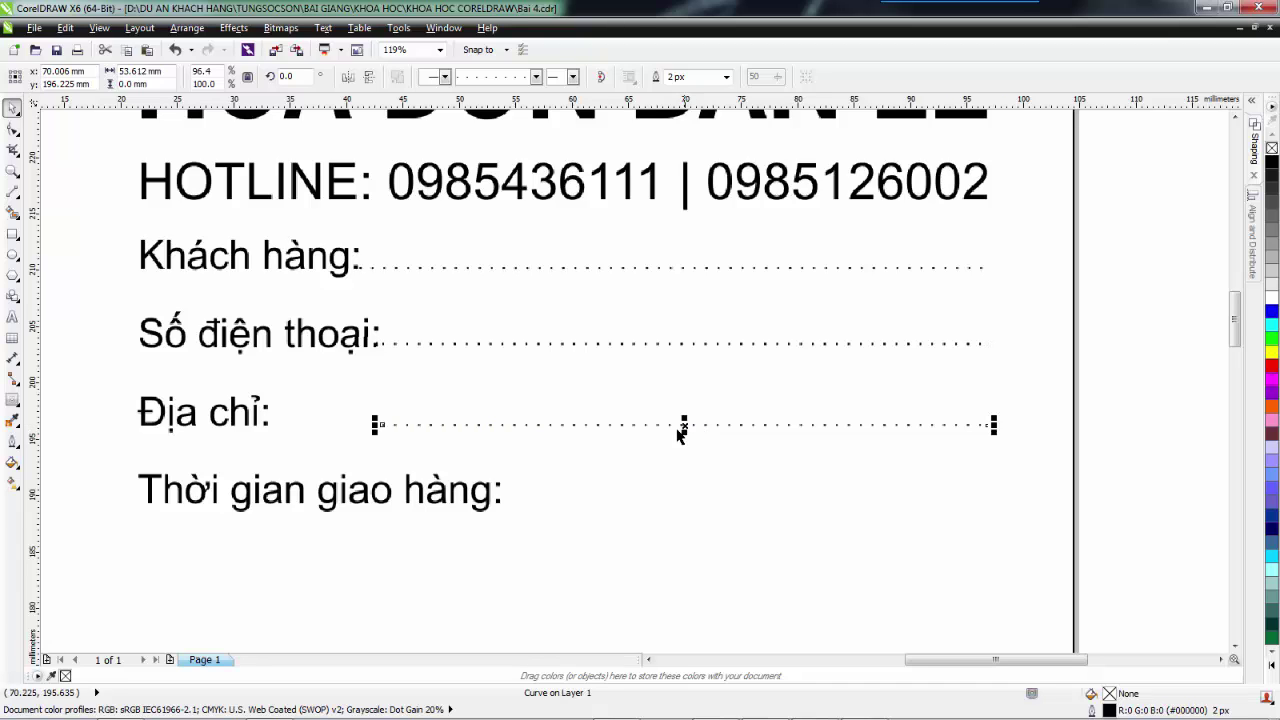
pyautogui.moveTo(373, 425); pyautogui.dragTo(262, 450)
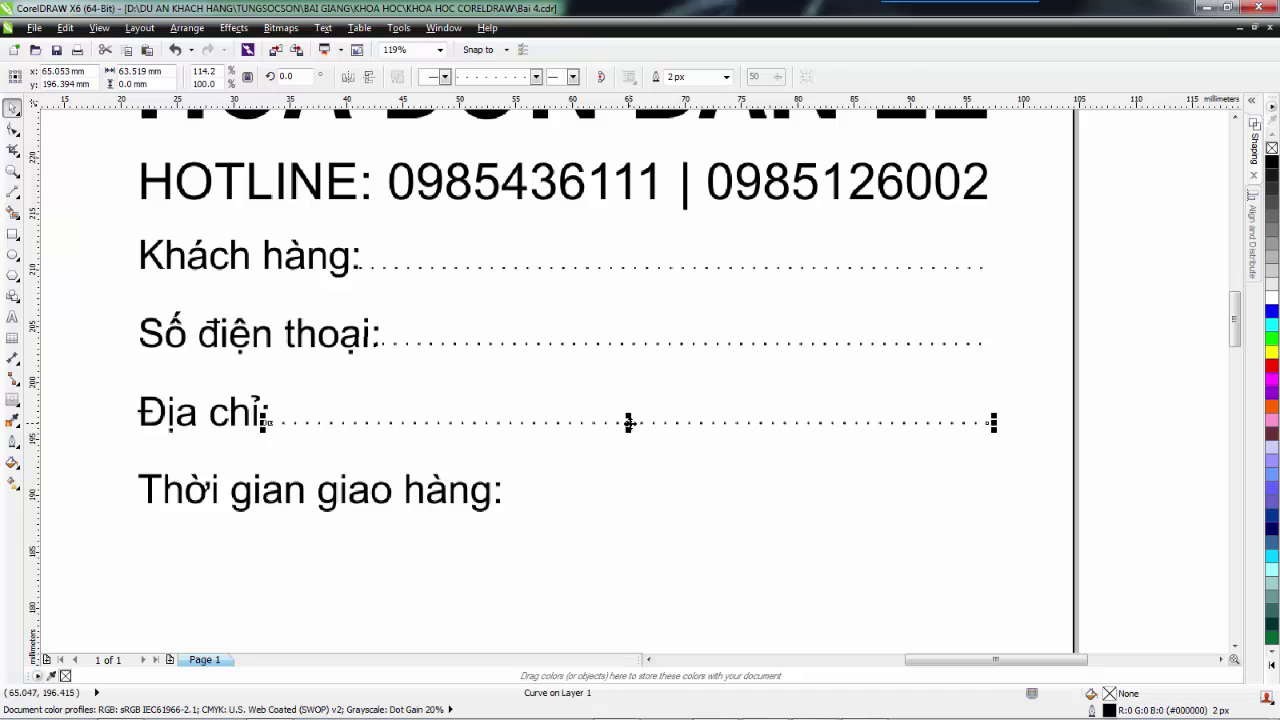
# Step: Copy the Địa chỉ: dotted line down to Thời gian giao hàng: and shorten its left end to the label, about 42.8 mm long
pyautogui.moveTo(628, 423); pyautogui.dragTo(651, 500)
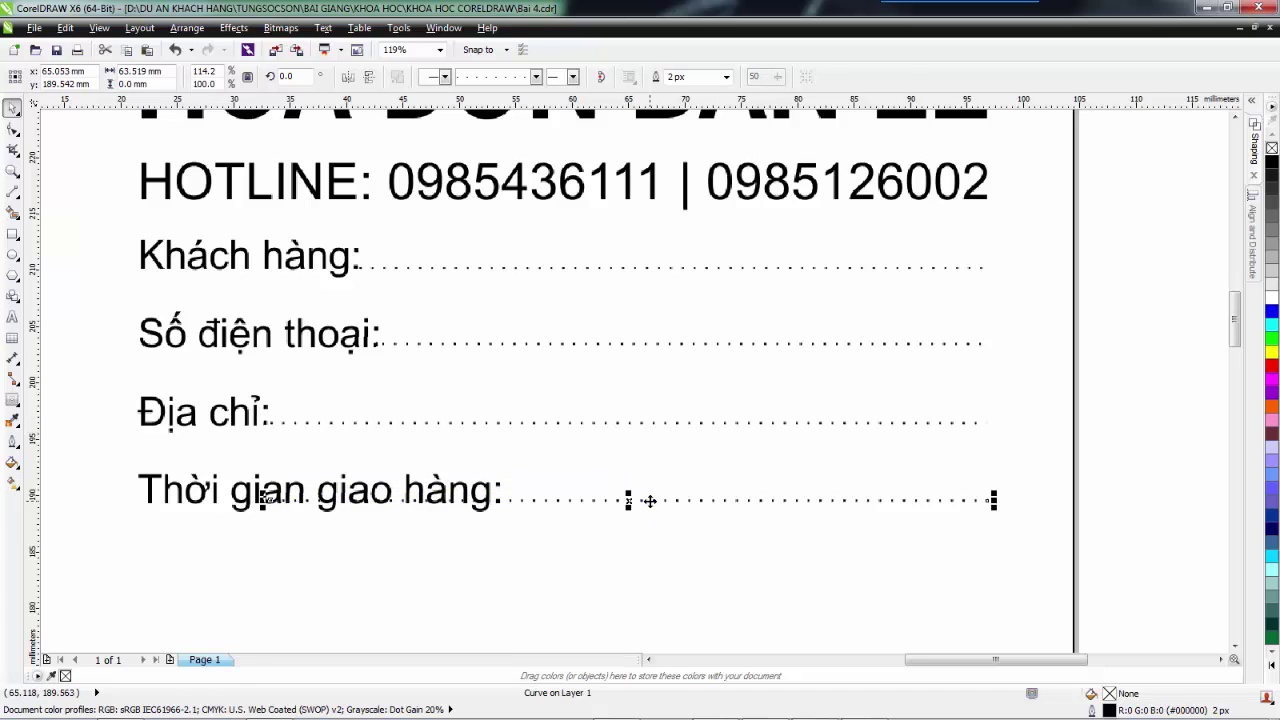
pyautogui.moveTo(263, 497); pyautogui.dragTo(496, 540)
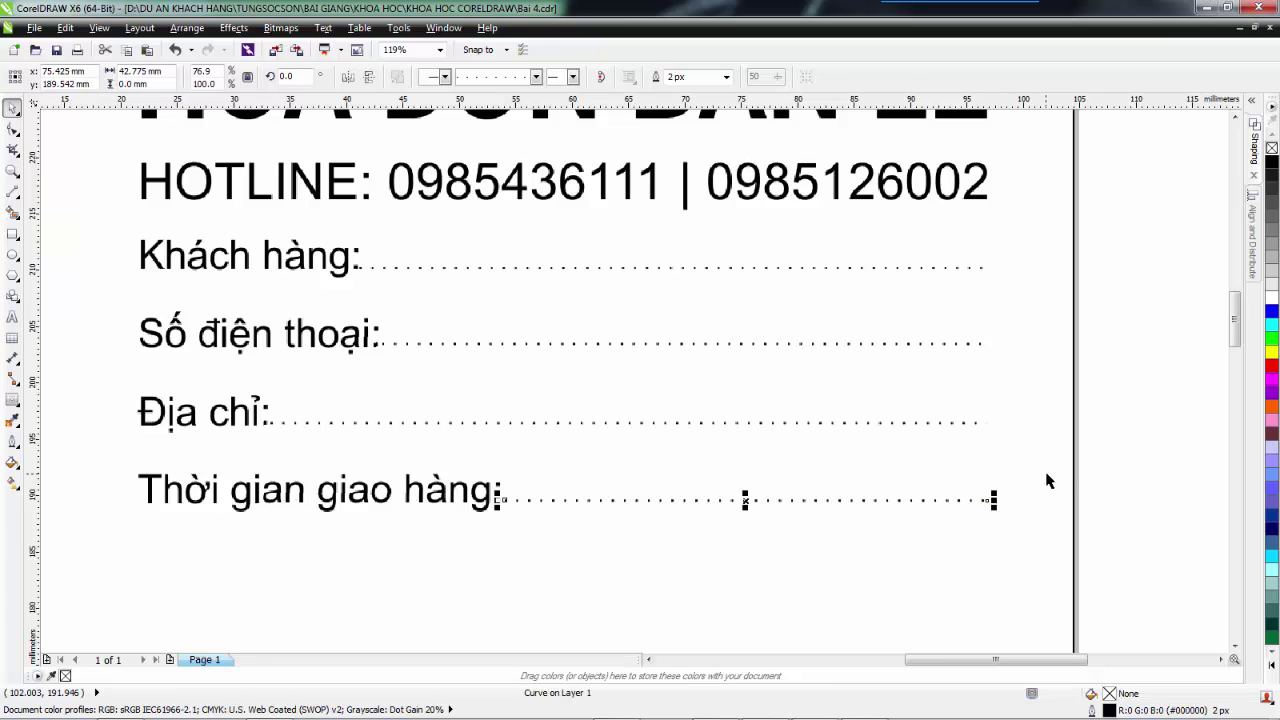
pyautogui.click(1095, 475)
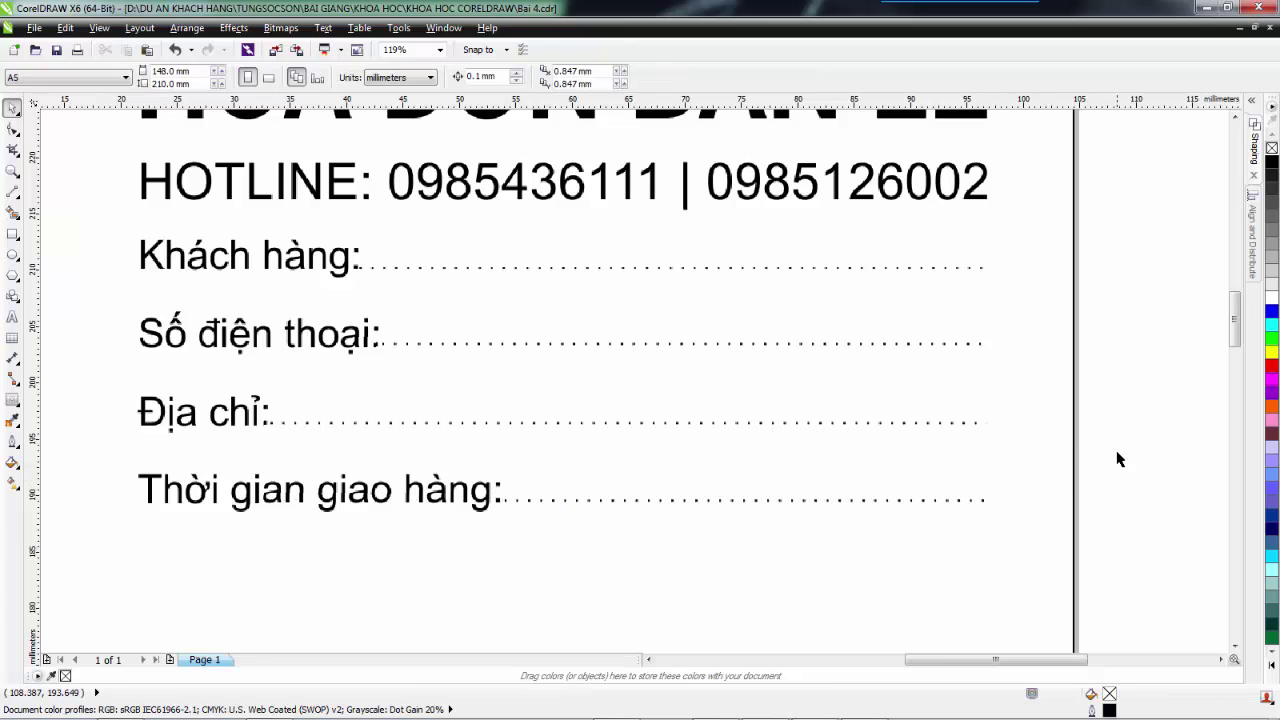
# Step: Import the logo banh mi file from the Thuc hanh folder in Windows Explorer and place it left of the invoice heading
pyautogui.hotkey('shift', 'F4')
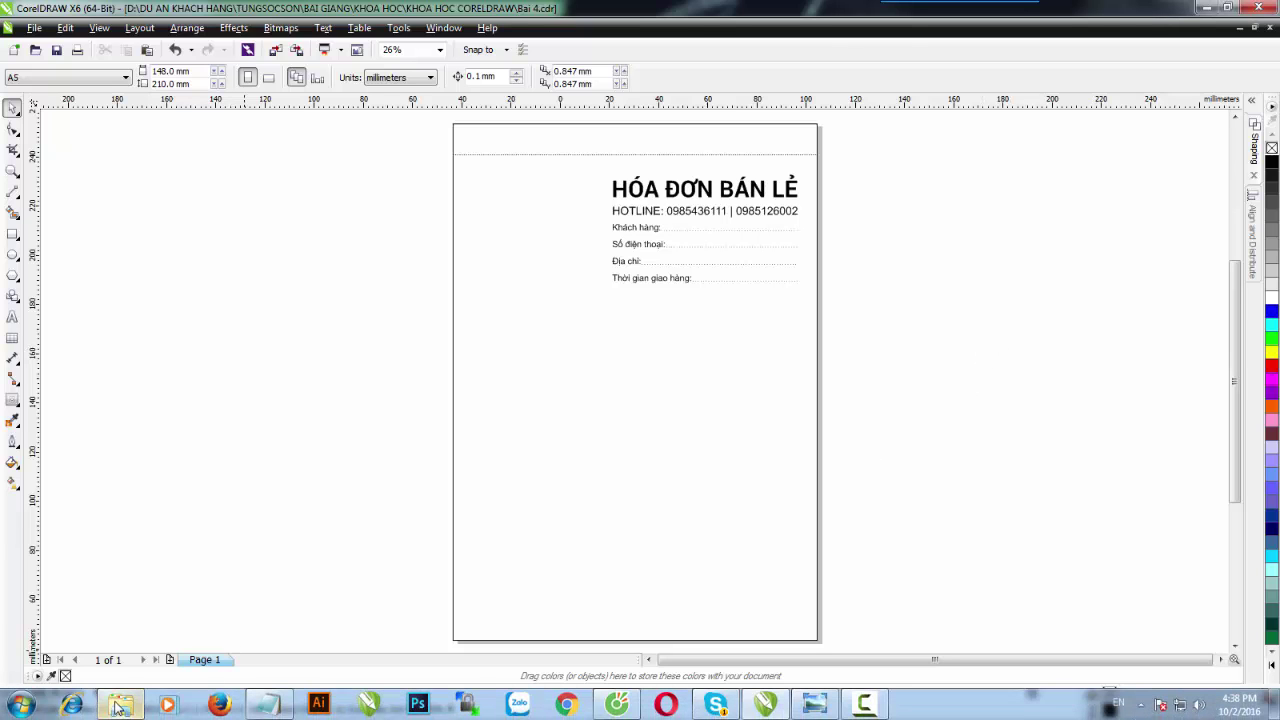
pyautogui.click(118, 707)
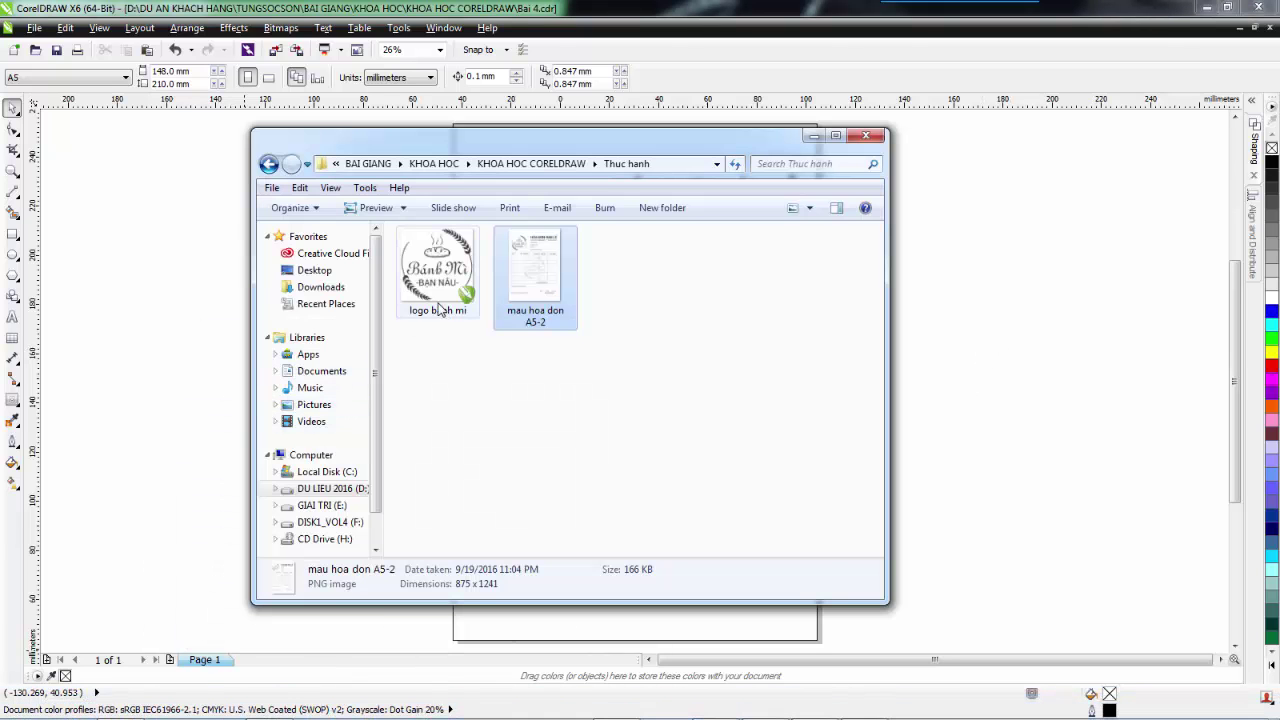
pyautogui.click(425, 290)
pyautogui.moveTo(413, 288); pyautogui.dragTo(1091, 364)
pyautogui.click(1091, 364)
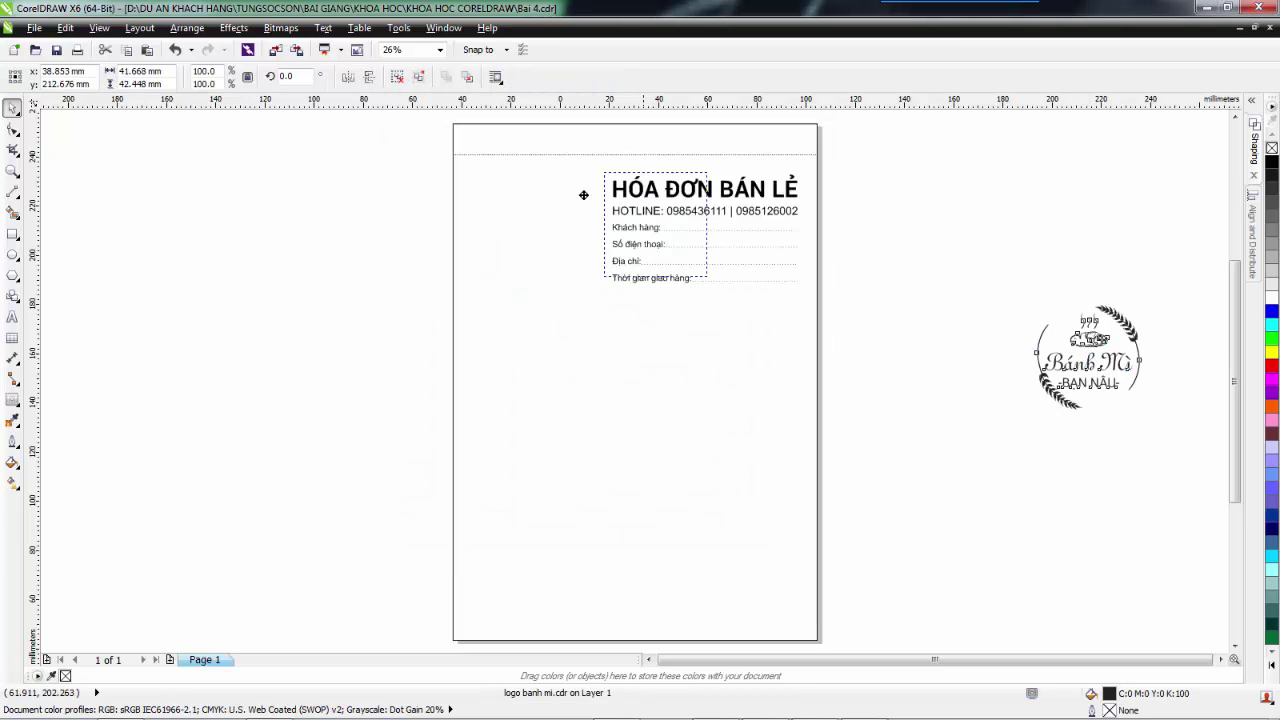
pyautogui.moveTo(534, 230); pyautogui.dragTo(533, 210)
pyautogui.click(390, 217)
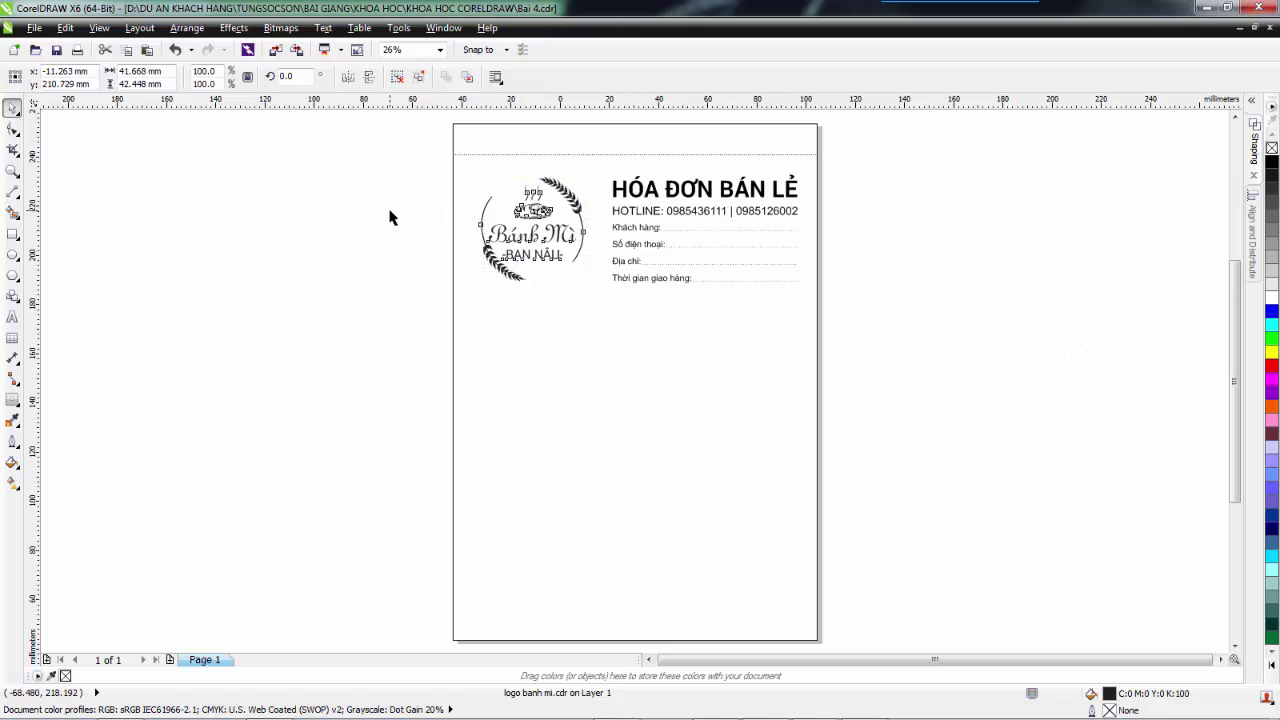
# Step: Move the whole Bánh Mì logo slightly left, centring it at about x -12.9 mm, y 210.7 mm
pyautogui.click(535, 214)
pyautogui.click(536, 213)
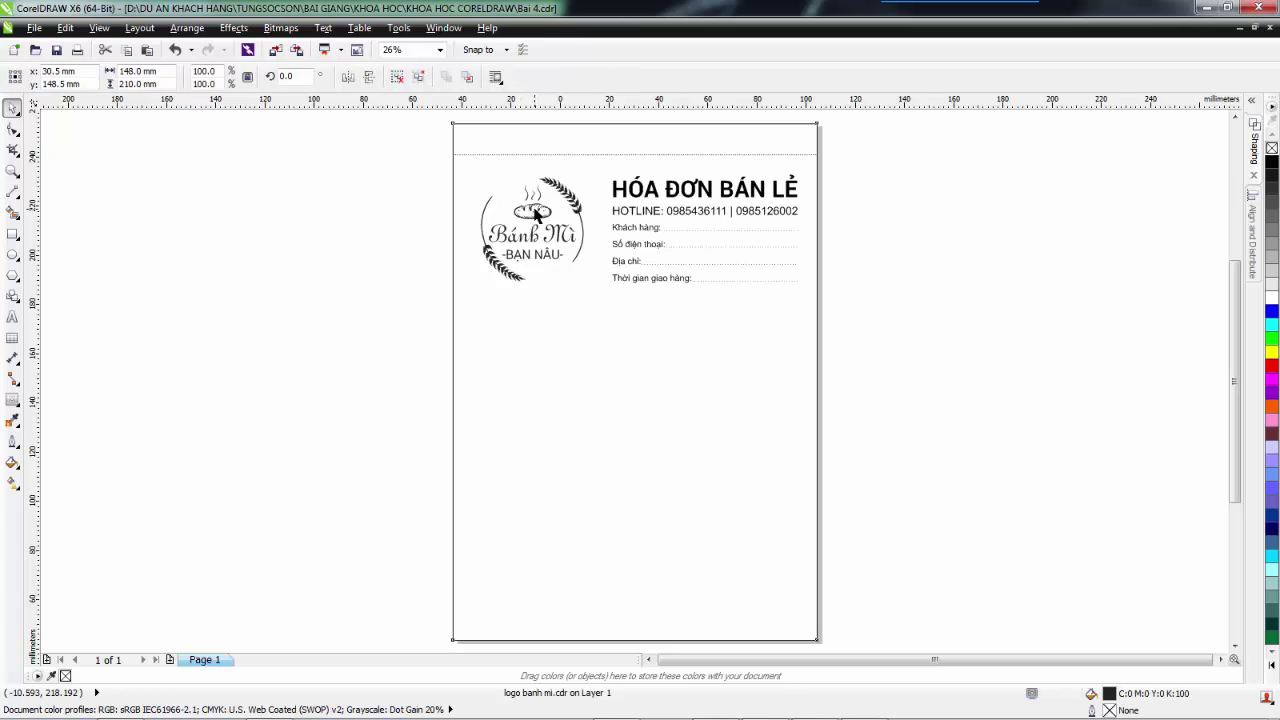
pyautogui.click(405, 215)
pyautogui.moveTo(408, 162); pyautogui.dragTo(605, 316)
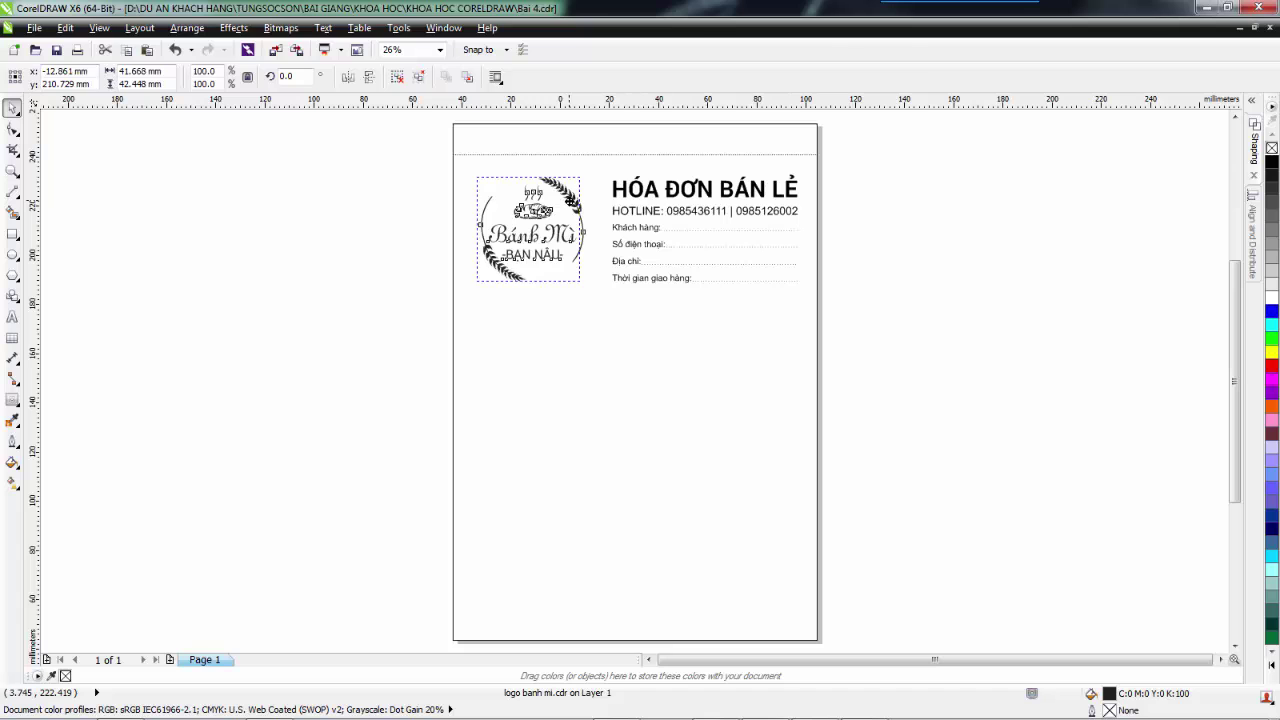
pyautogui.click(977, 252)
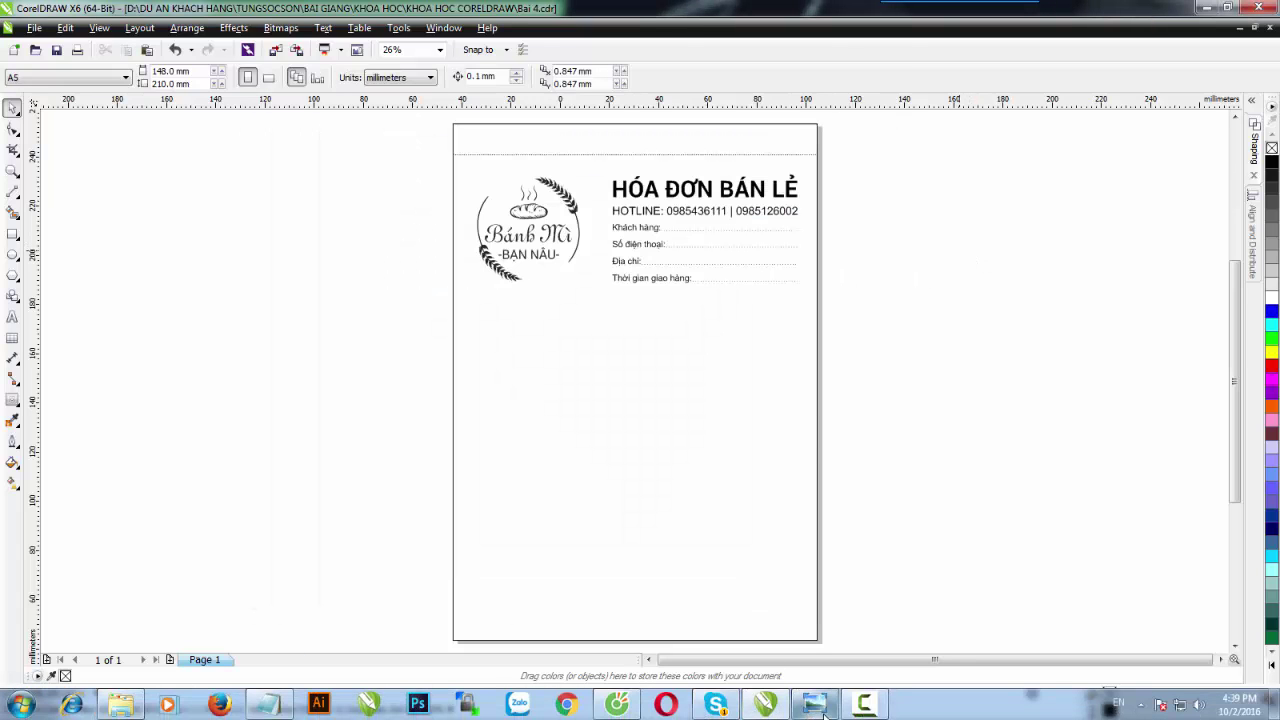
# Step: Following the sample invoice's table, draw a table with 11 rows and 5 columns below the header, about 134.6 × 95.3 mm
pyautogui.click(813, 706)
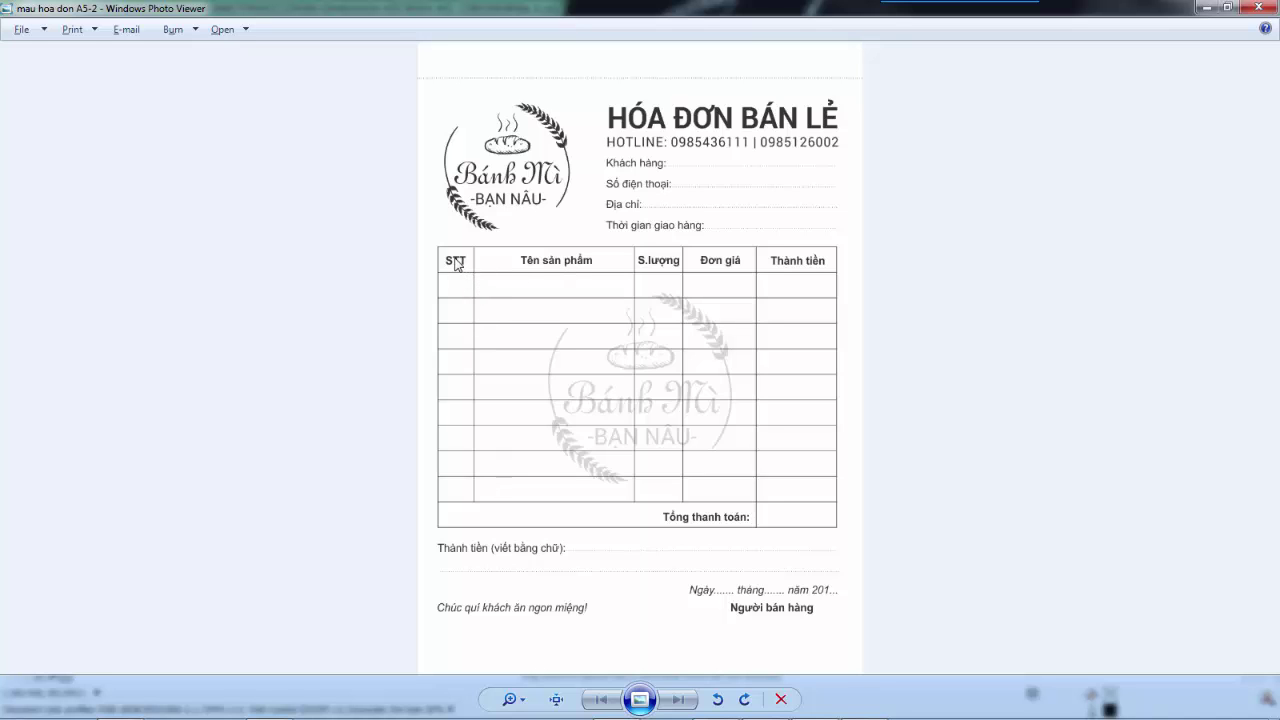
pyautogui.hotkey('alt', 'Tab')
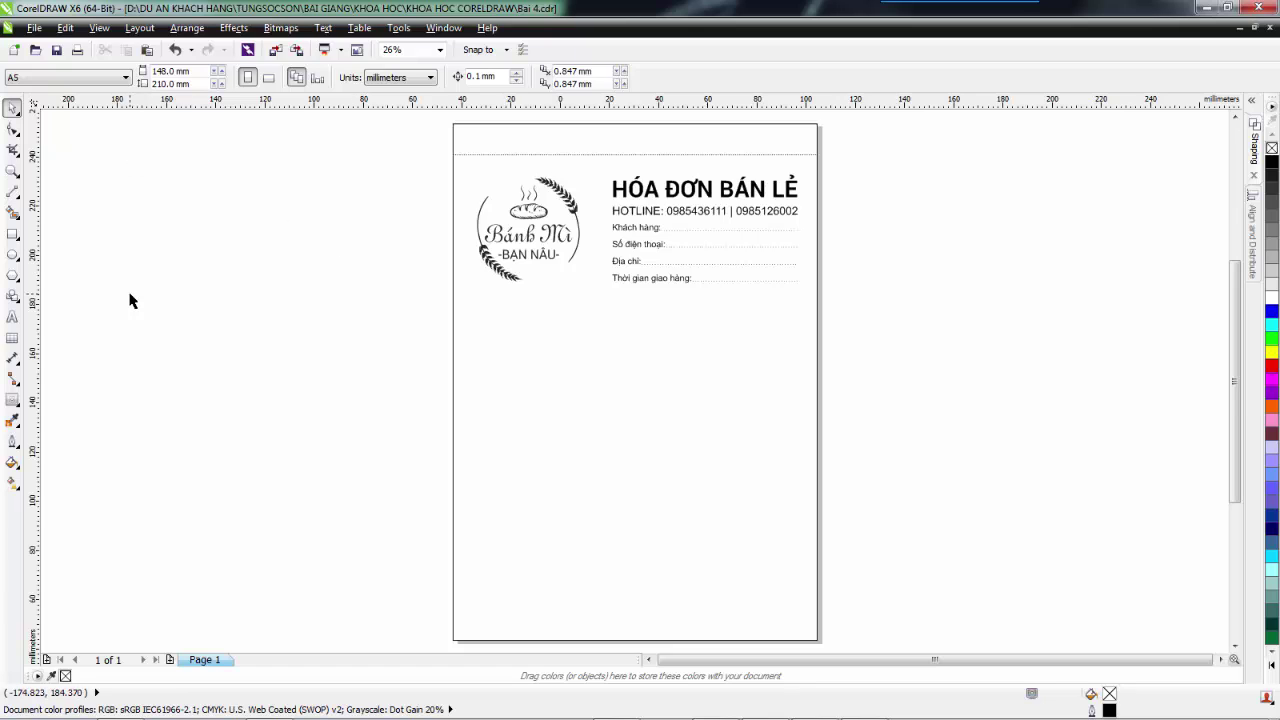
pyautogui.click(13, 340)
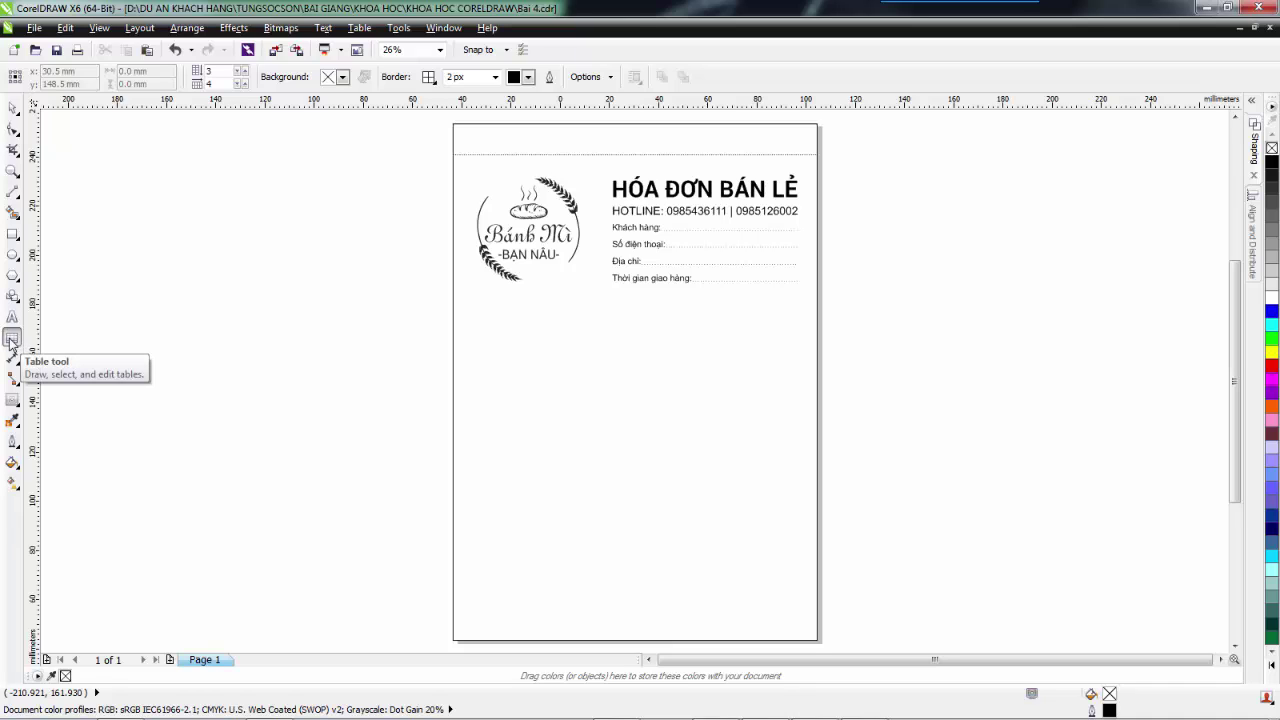
pyautogui.doubleClick(217, 72)
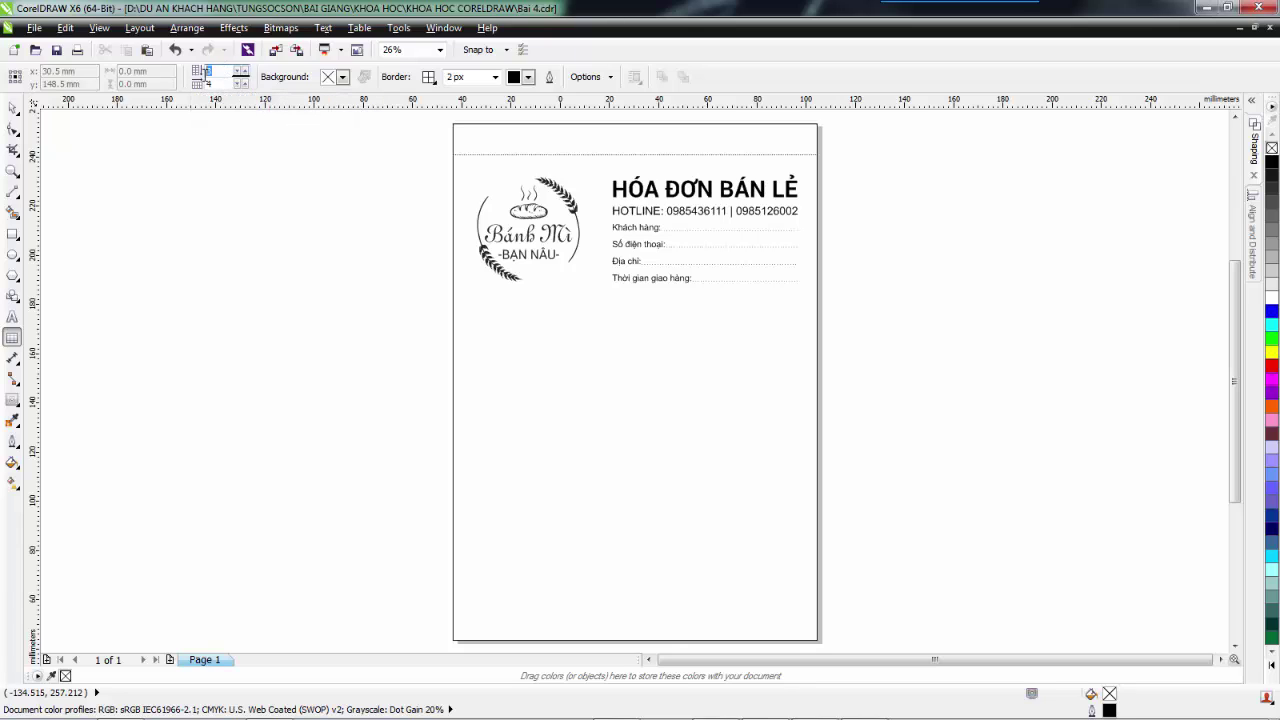
pyautogui.click(218, 71)
pyautogui.doubleClick(201, 85)
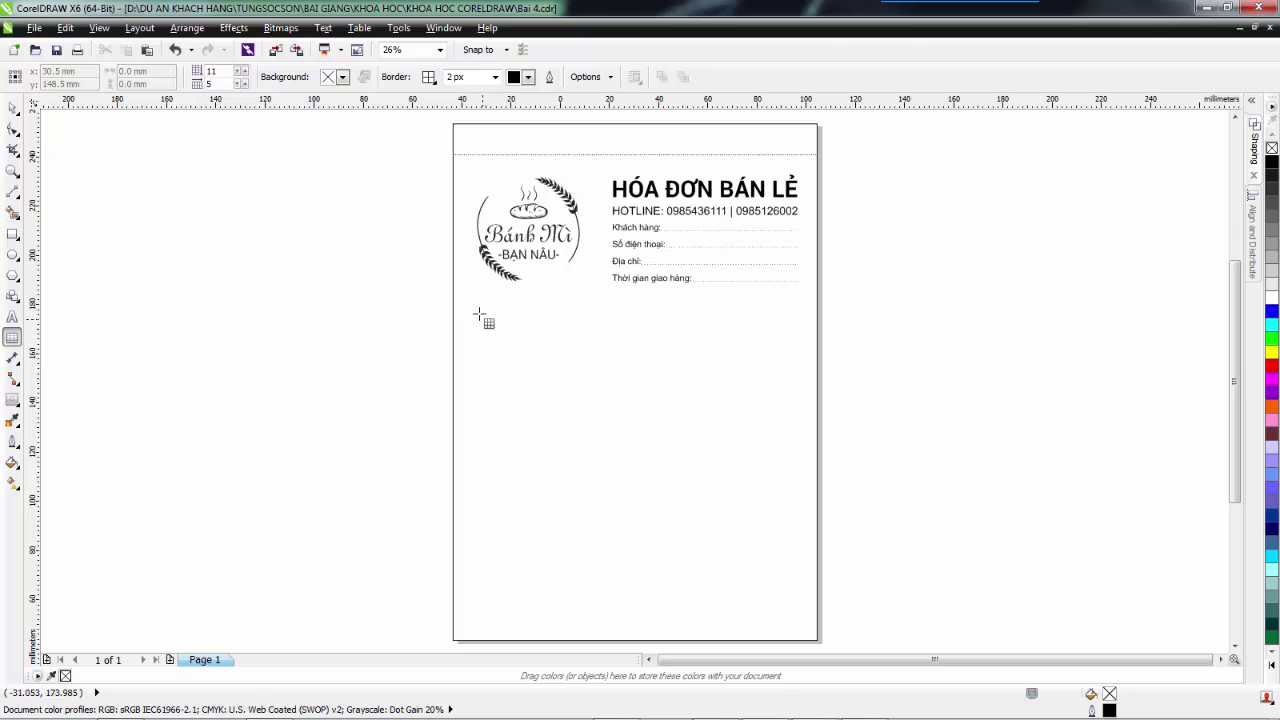
pyautogui.moveTo(469, 297); pyautogui.dragTo(802, 535)
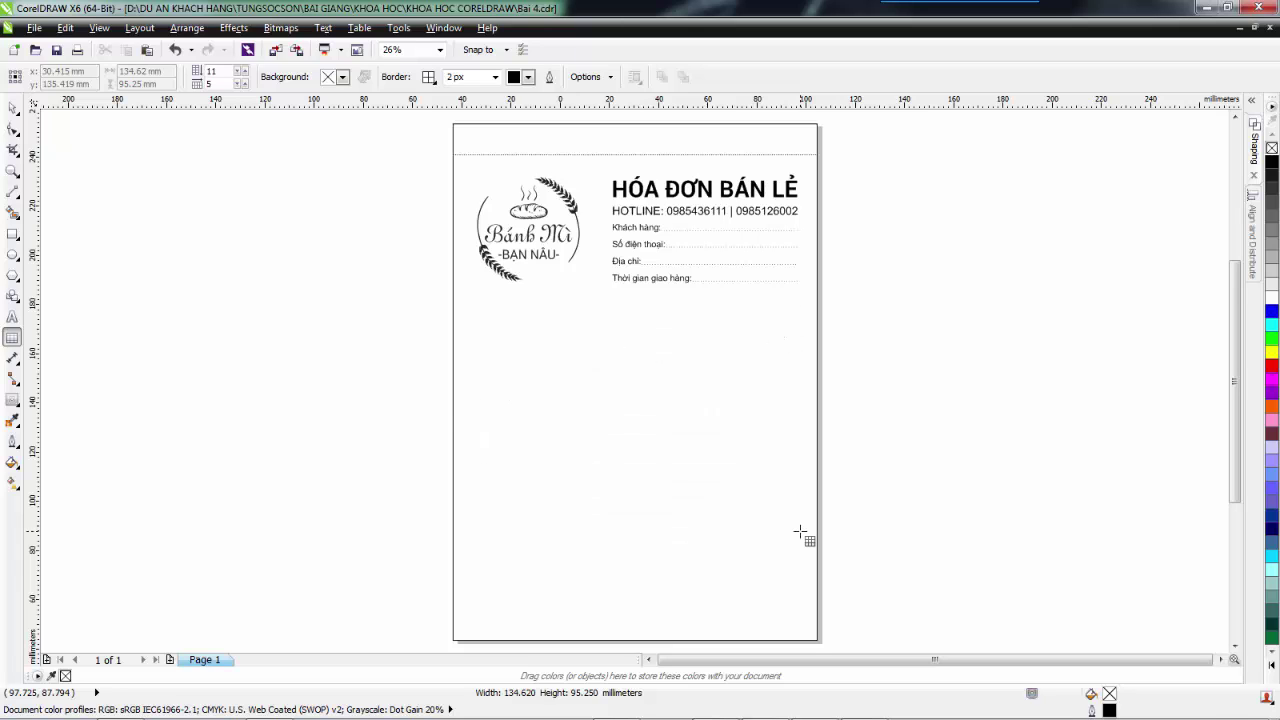
pyautogui.press('space')
pyautogui.click(878, 392)
pyautogui.click(708, 389)
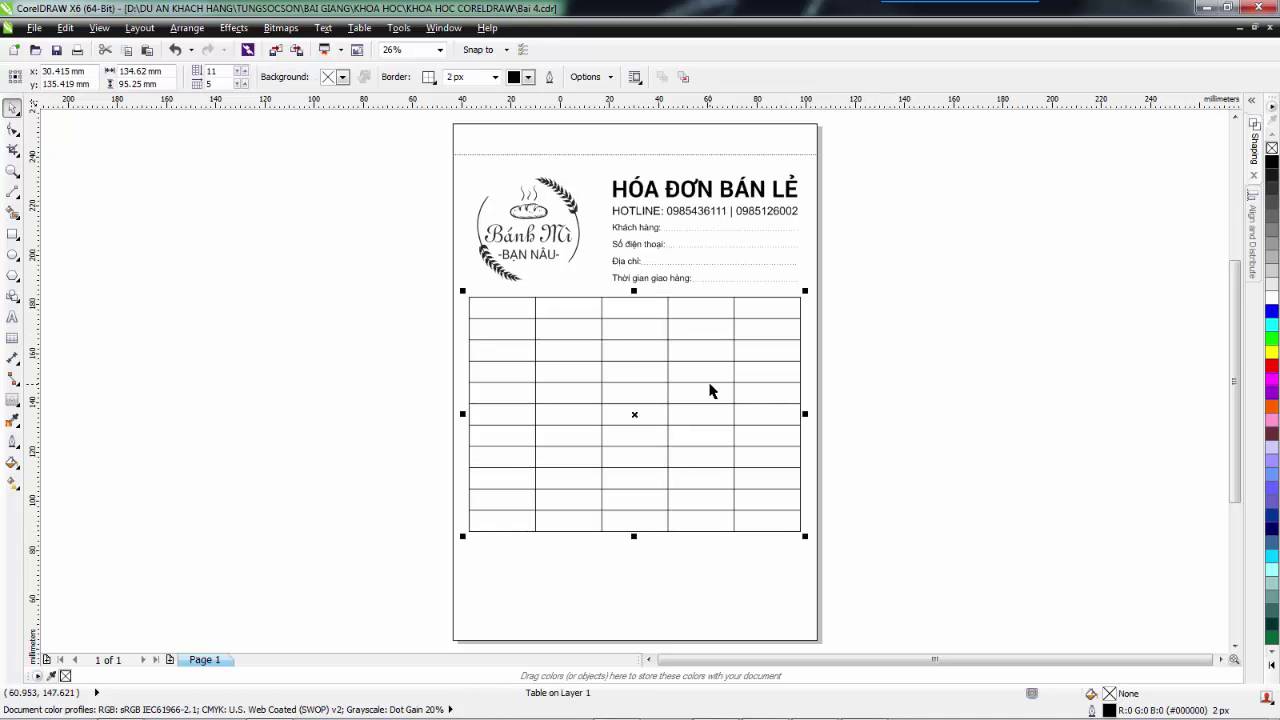
# Step: Following the sample invoice, narrow the table's first column to about half its width and widen the second column into the third
pyautogui.hotkey('alt', 'Tab')
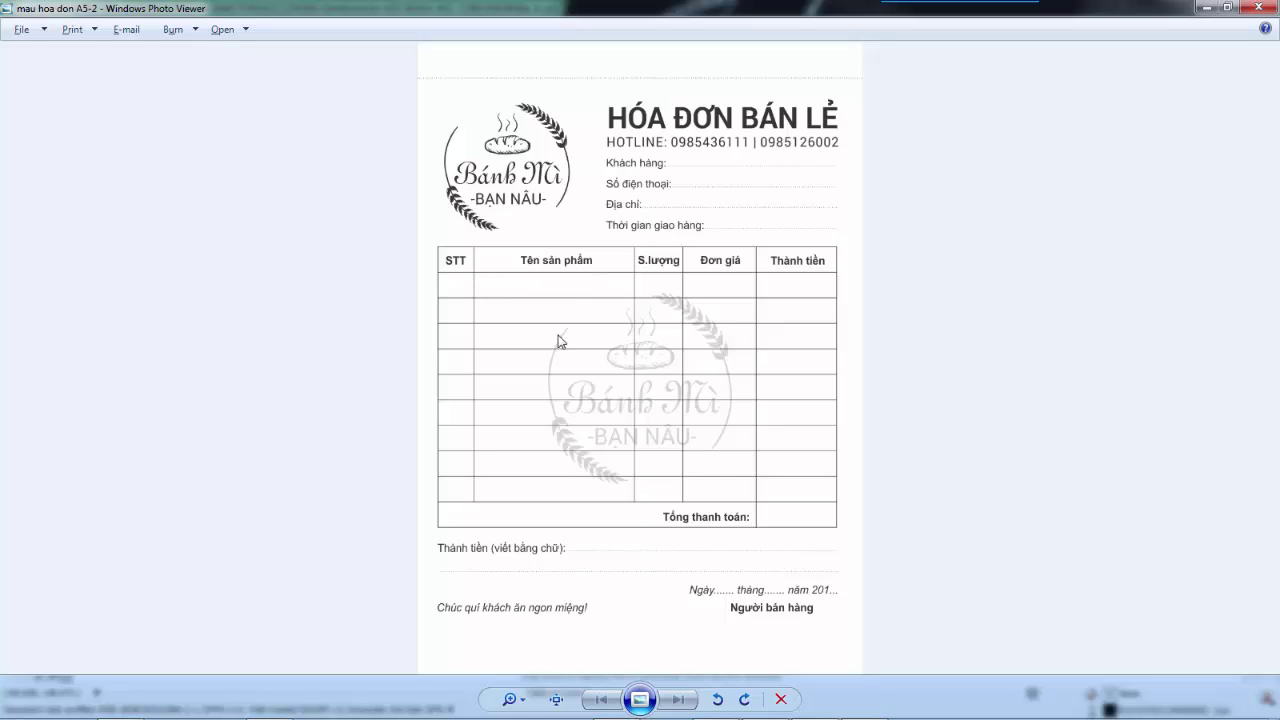
pyautogui.hotkey('alt', 'Tab')
pyautogui.click(957, 346)
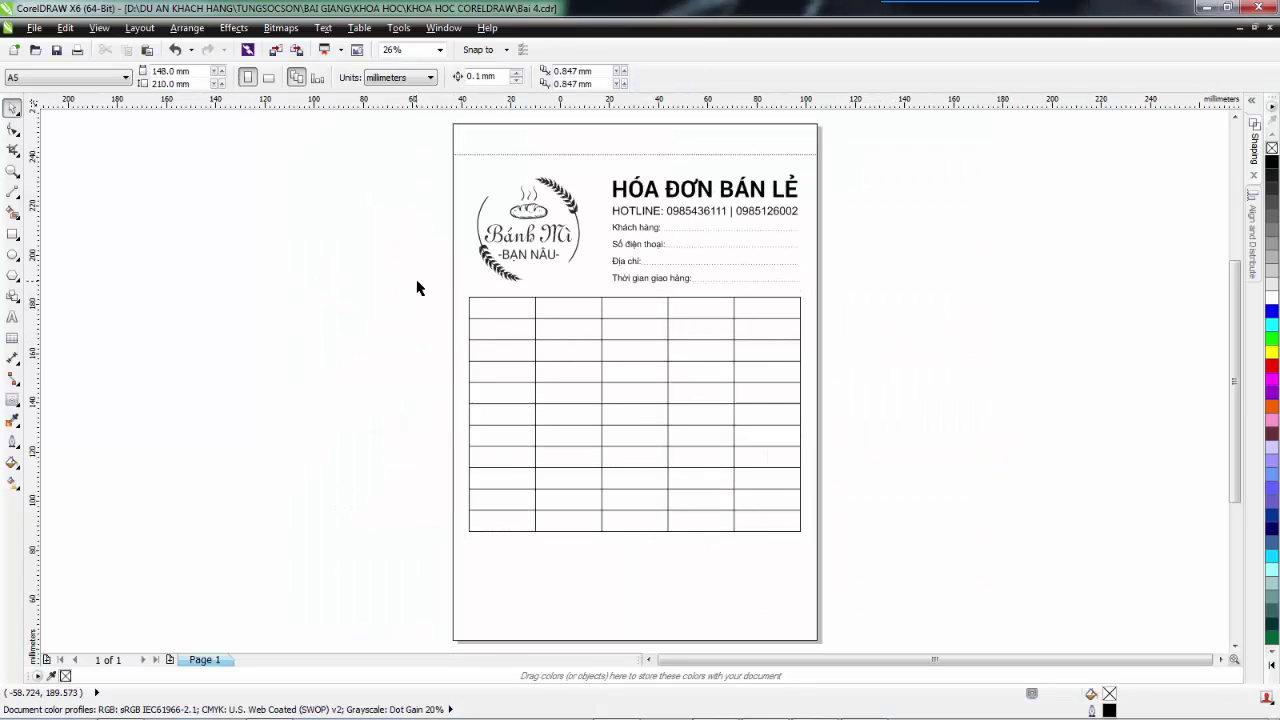
pyautogui.click(533, 315)
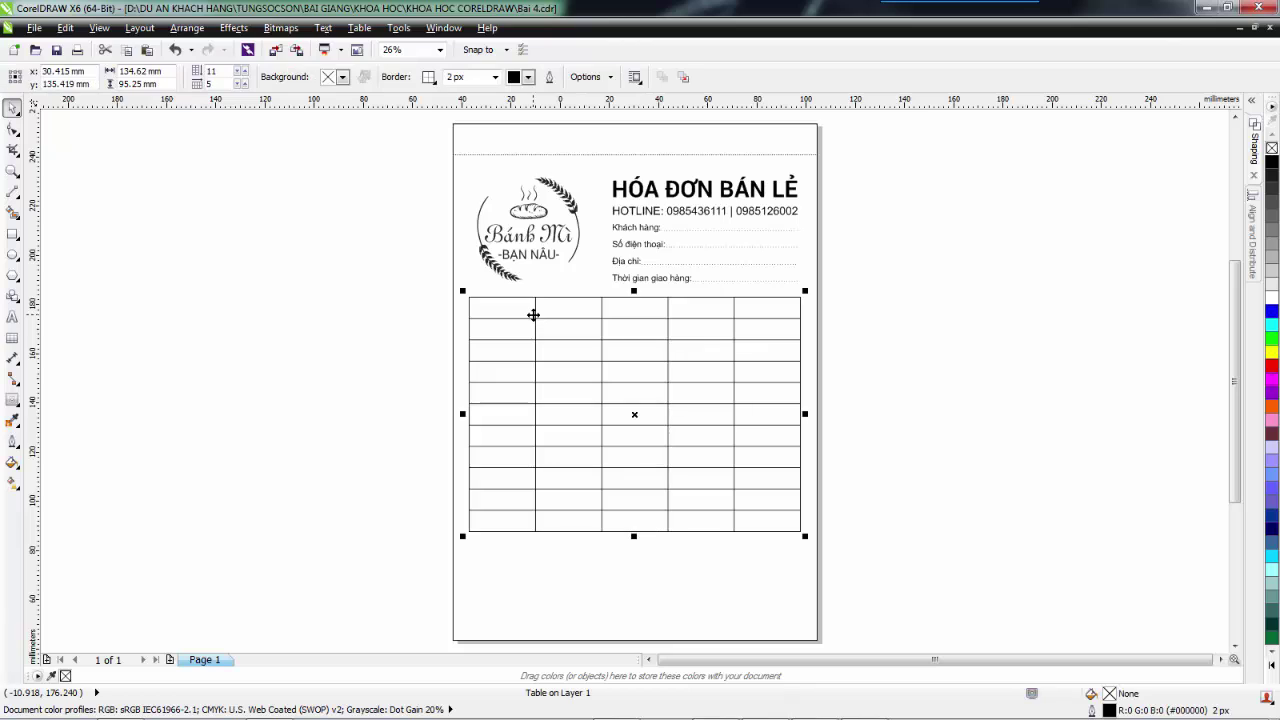
pyautogui.click(13, 132)
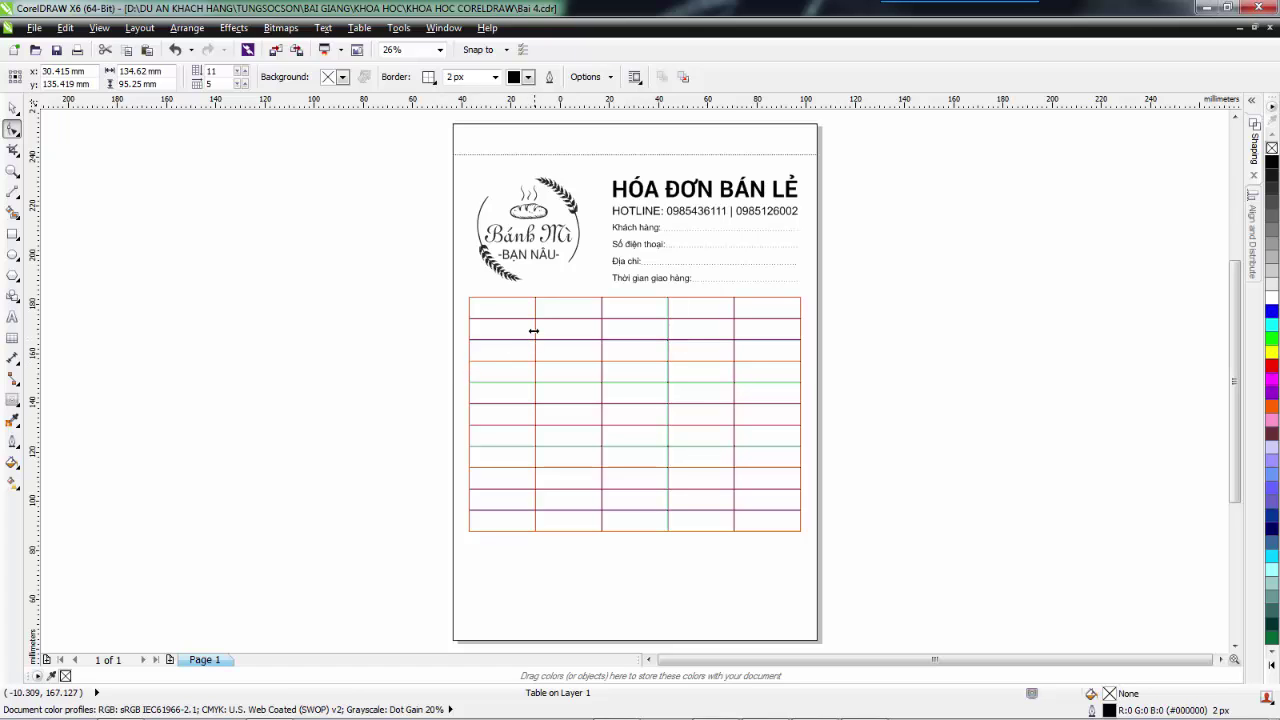
pyautogui.moveTo(533, 329); pyautogui.dragTo(502, 334)
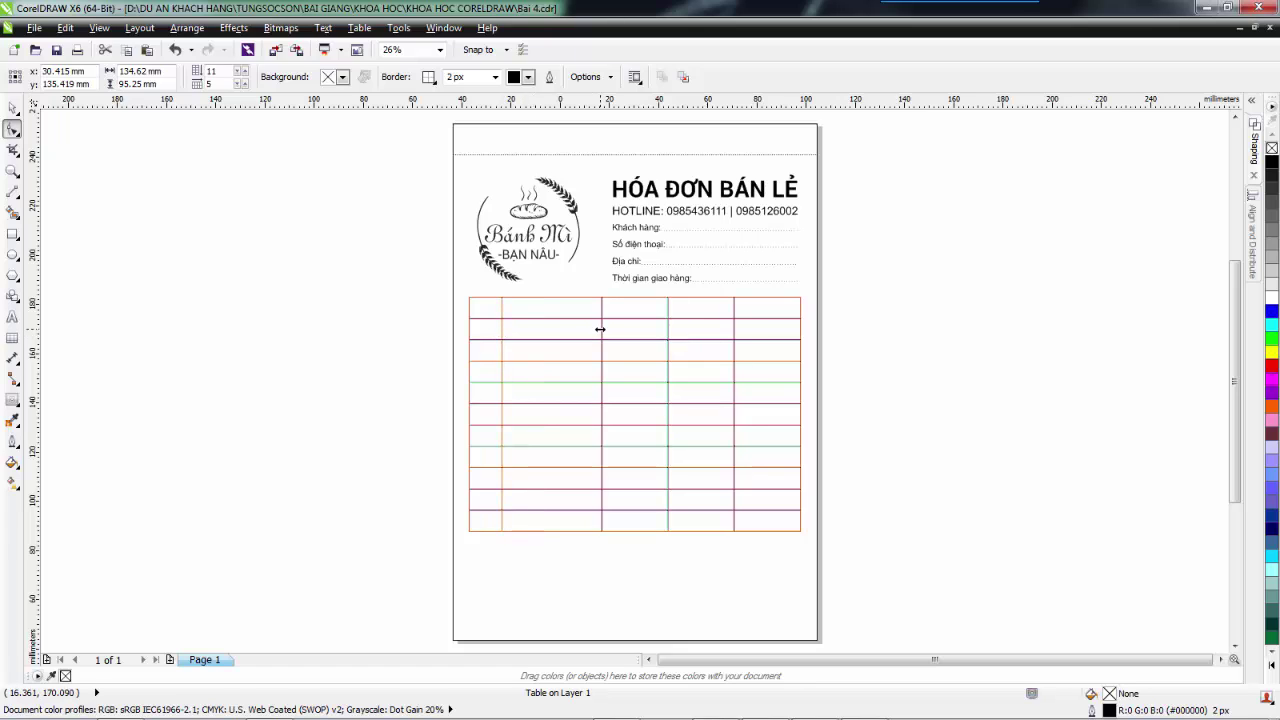
pyautogui.moveTo(600, 328); pyautogui.dragTo(627, 334)
pyautogui.click(976, 339)
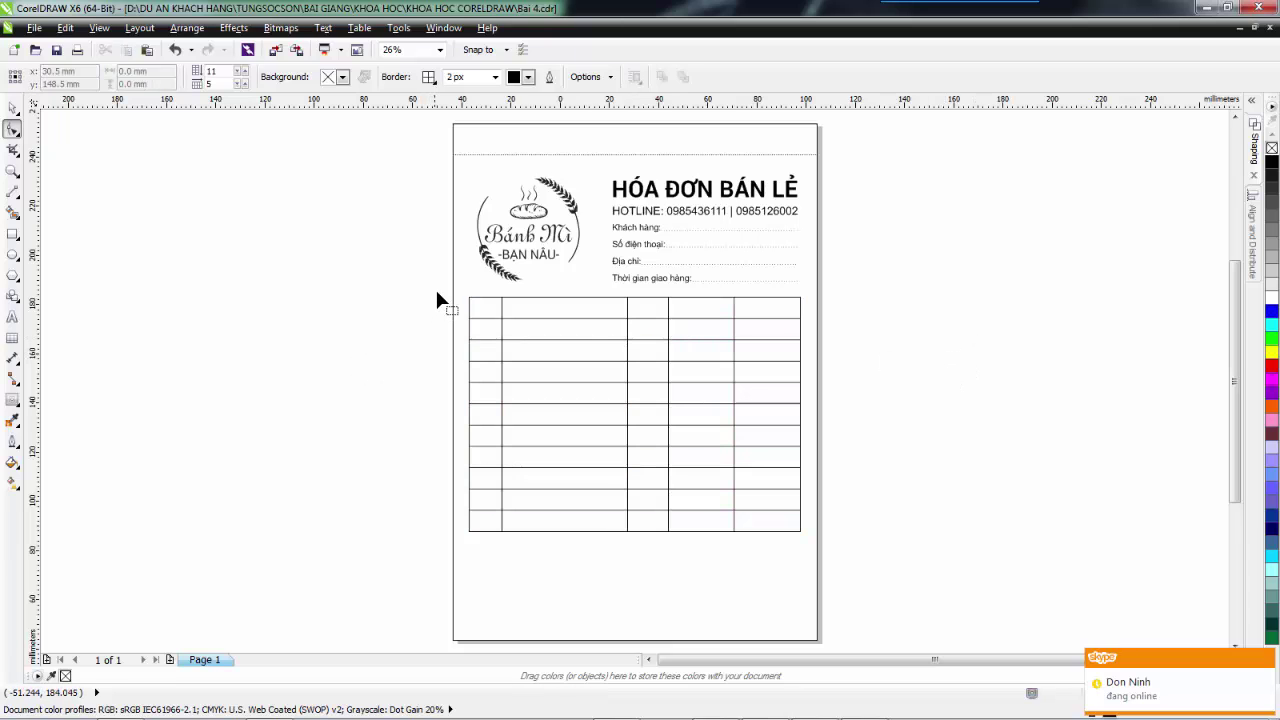
pyautogui.press('z')
pyautogui.moveTo(414, 272); pyautogui.dragTo(943, 371)
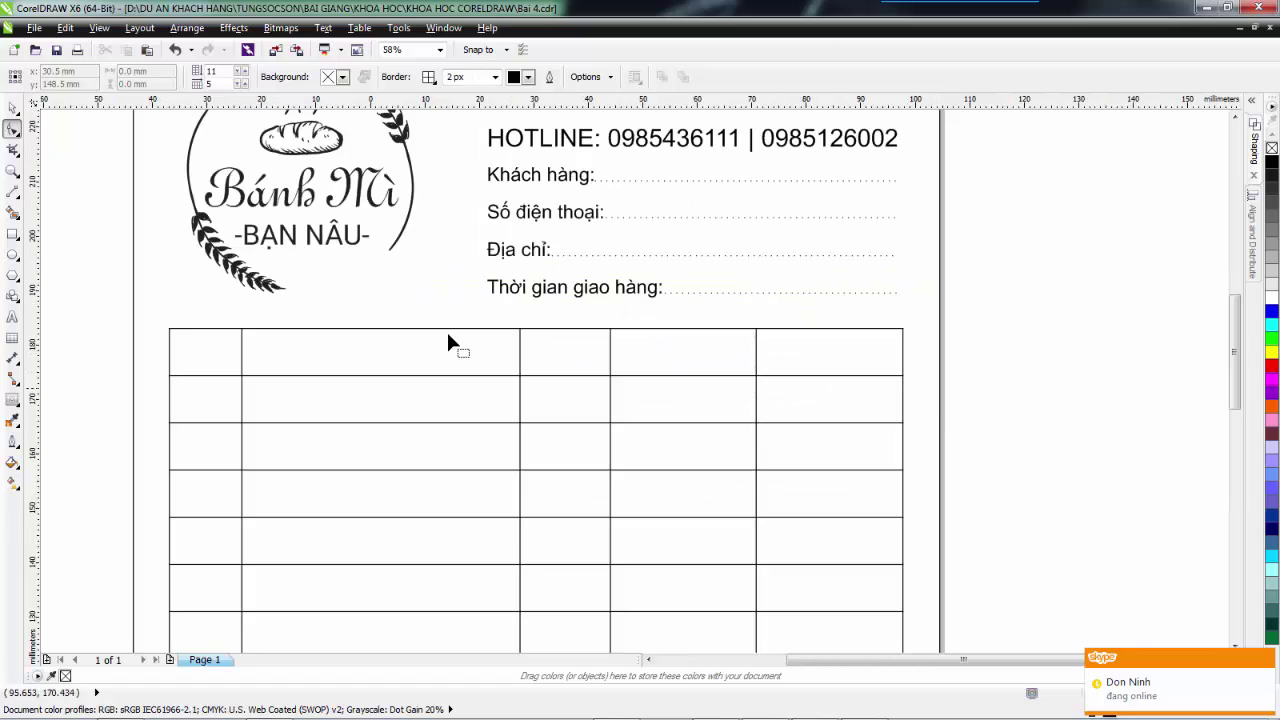
pyautogui.click(12, 316)
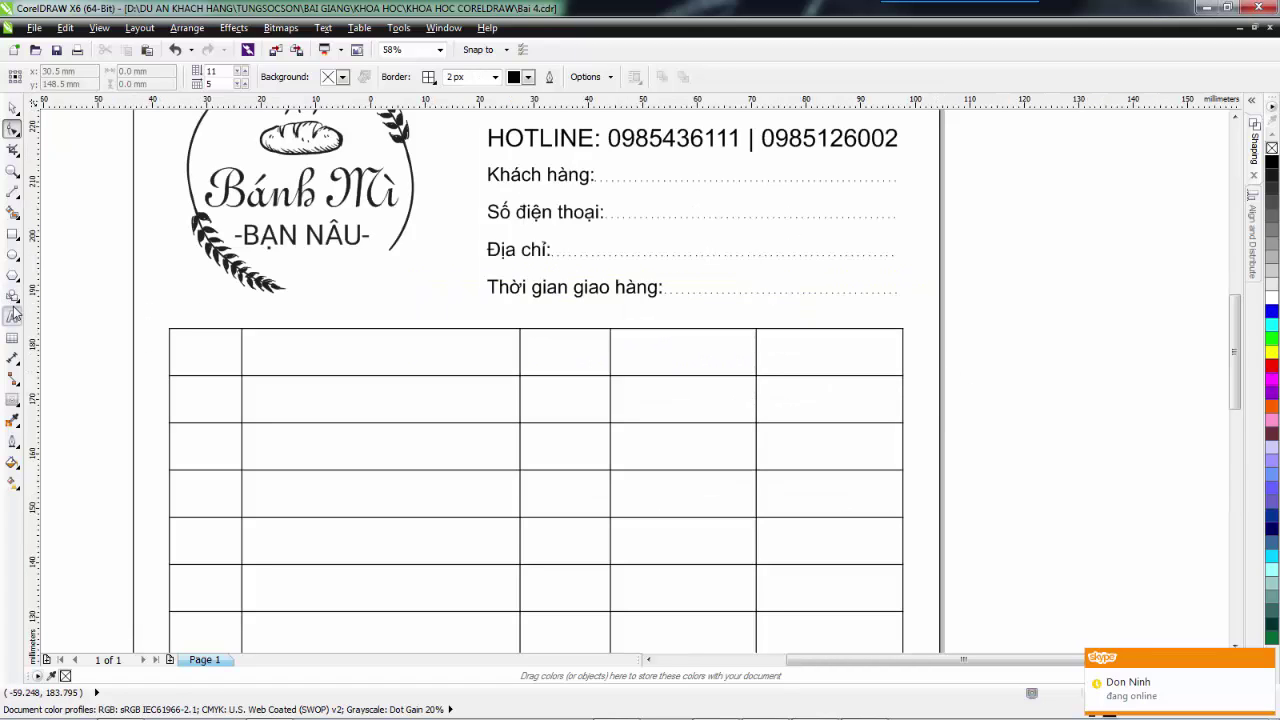
pyautogui.click(200, 353)
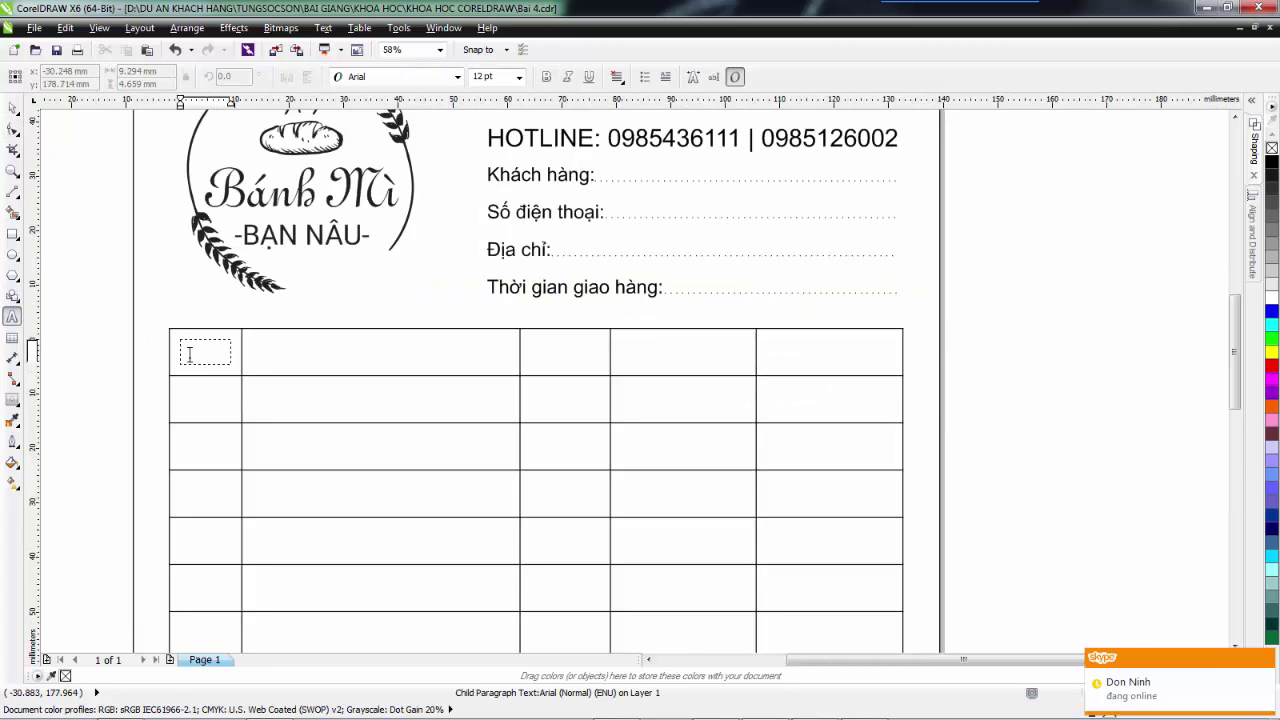
pyautogui.click(190, 353)
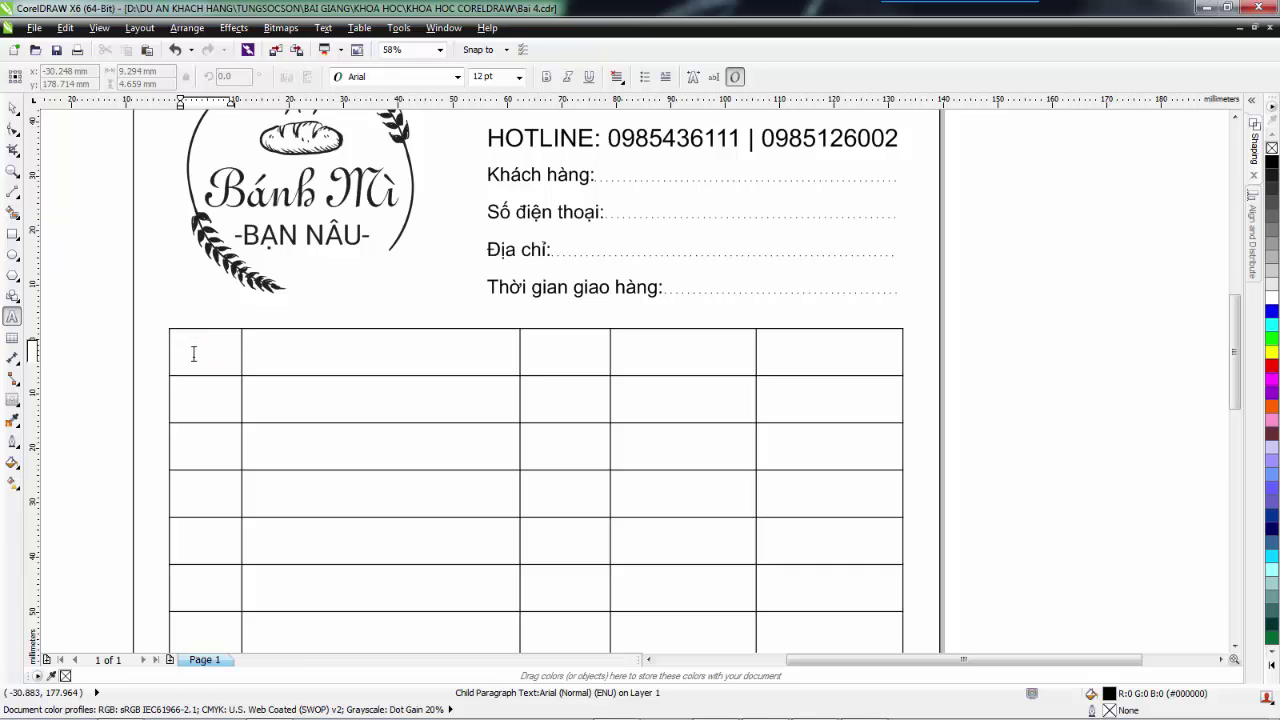
pyautogui.hotkey('ctrl', 'space')
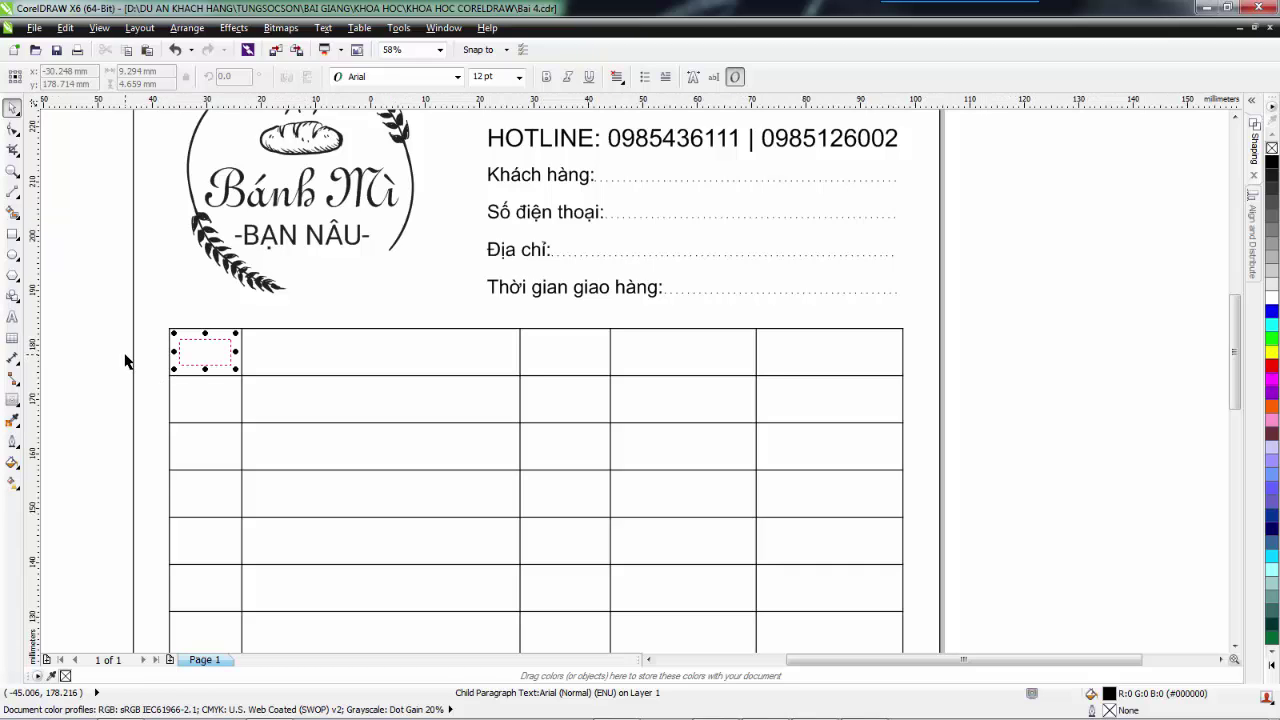
pyautogui.click(128, 362)
pyautogui.hotkey('ctrl', 'z')
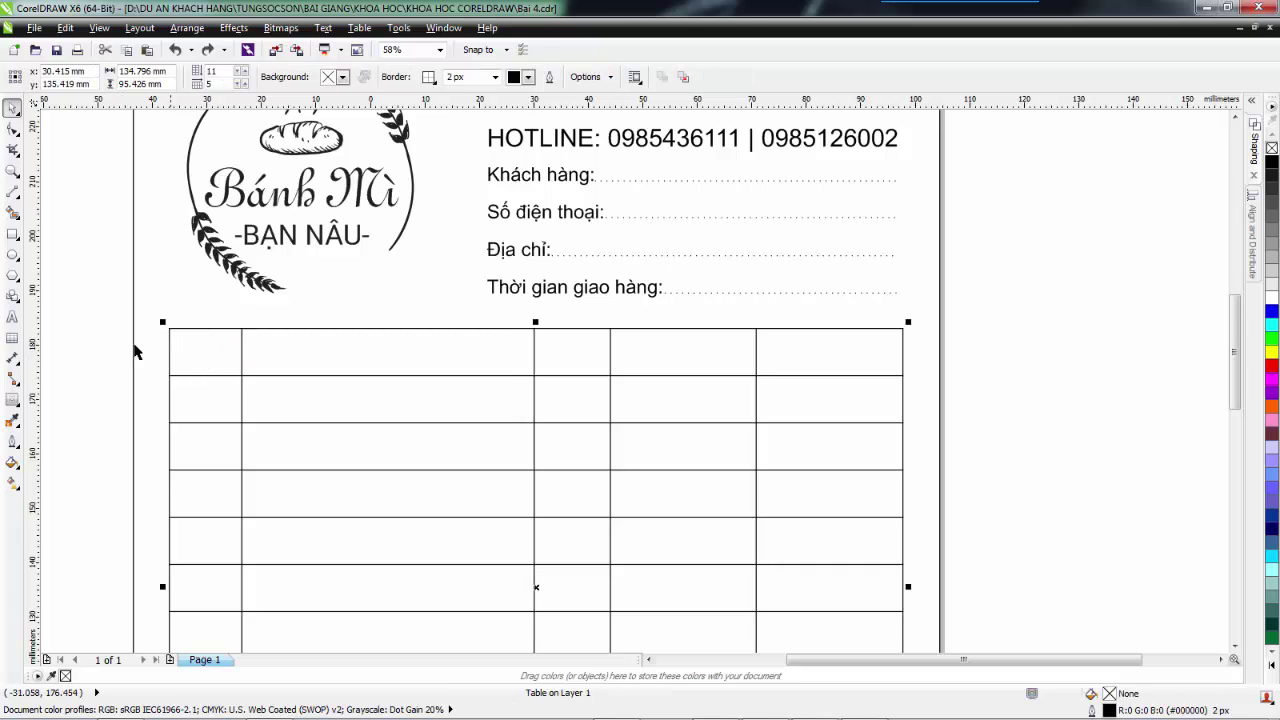
pyautogui.click(80, 342)
# Step: Add the artistic text STT beside the table's first row, set in 10 pt Roboto
pyautogui.click(12, 316)
pyautogui.click(92, 343)
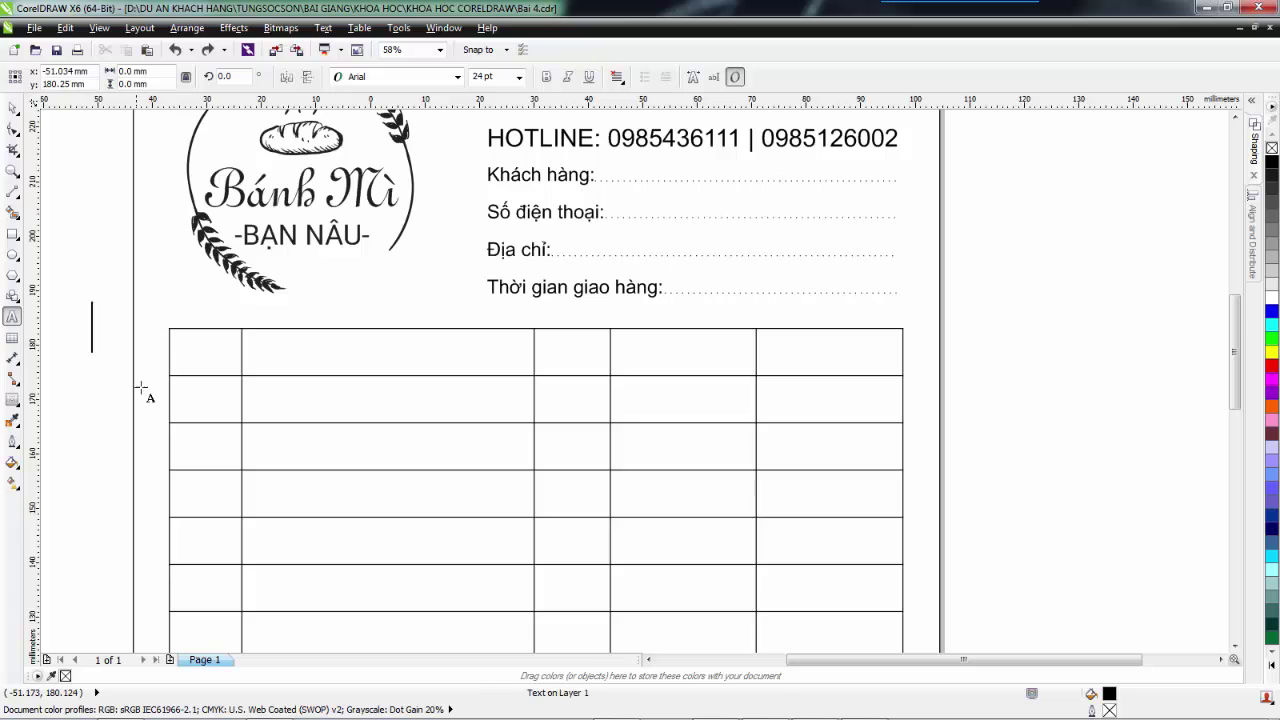
pyautogui.click(519, 77)
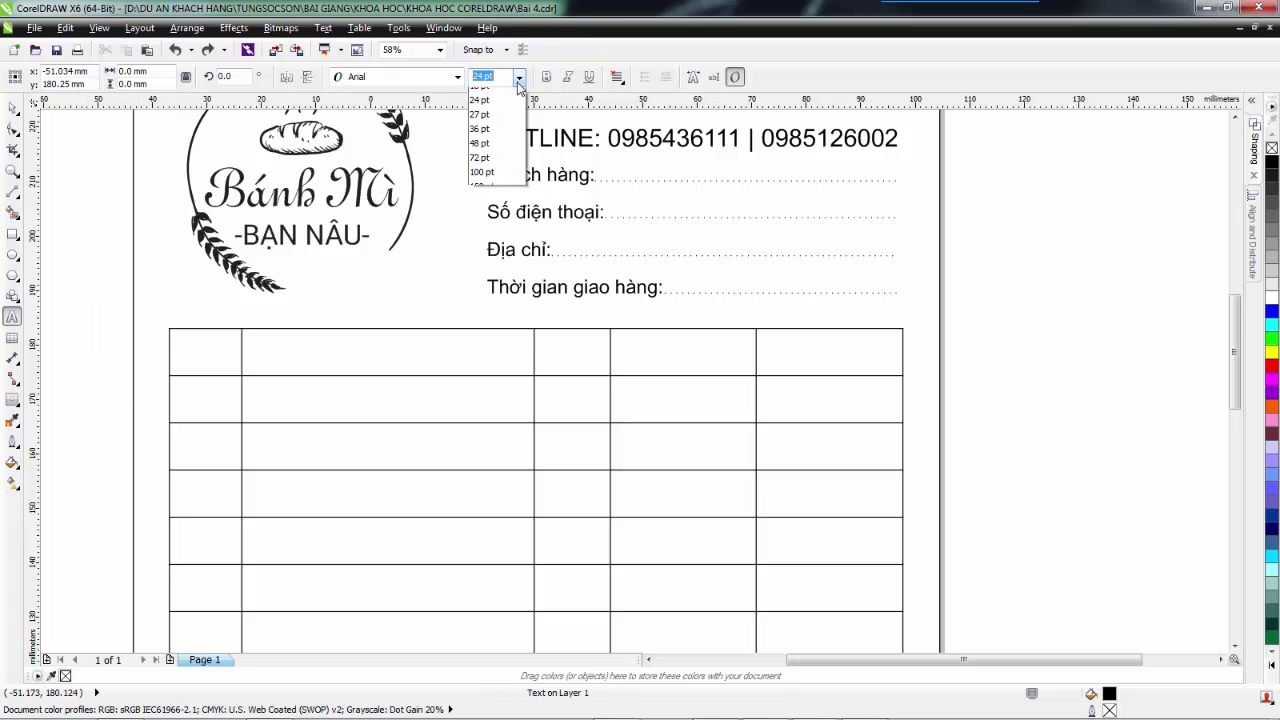
pyautogui.click(480, 151)
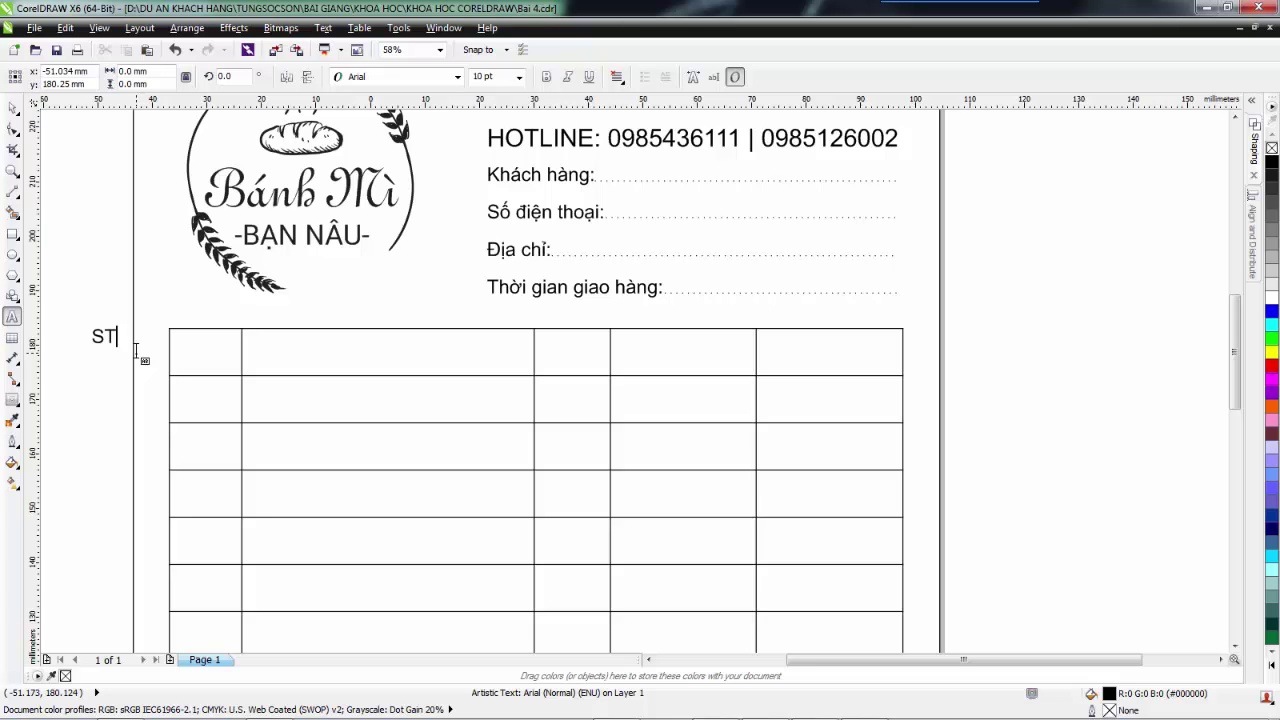
pyautogui.write('STT')
pyautogui.hotkey('ctrl', 'space')
pyautogui.click(426, 77)
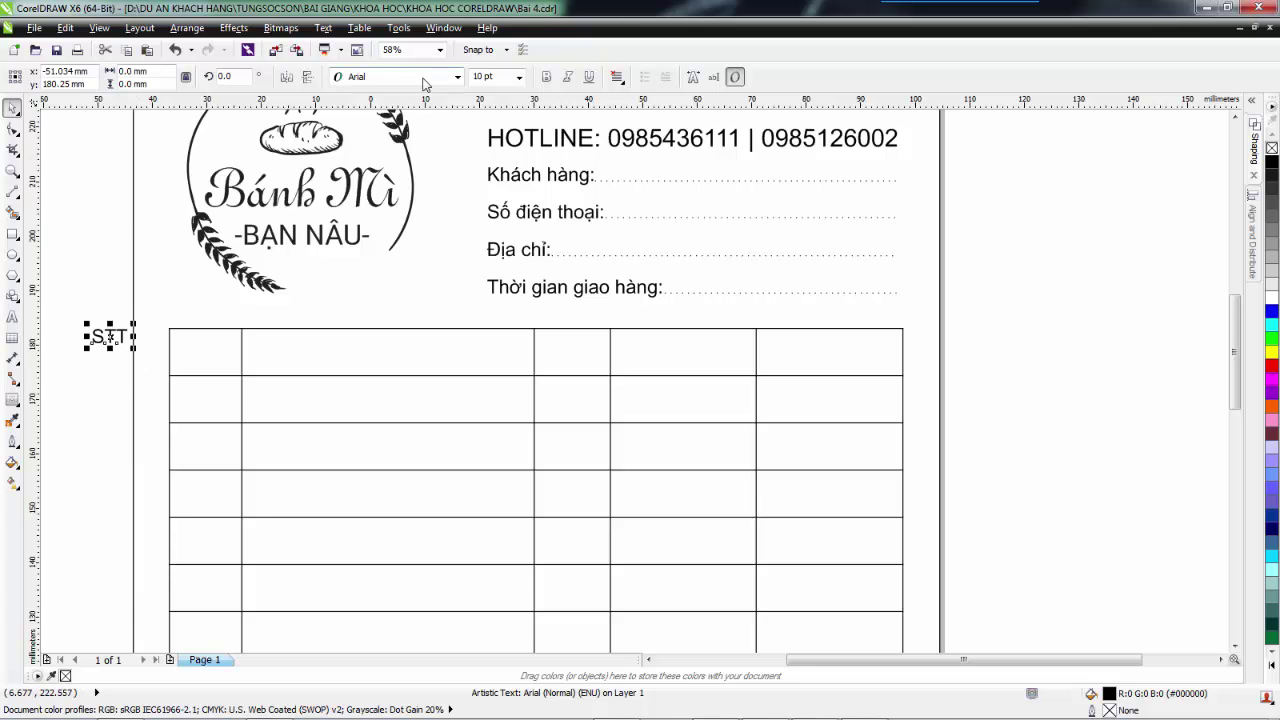
pyautogui.click(390, 112)
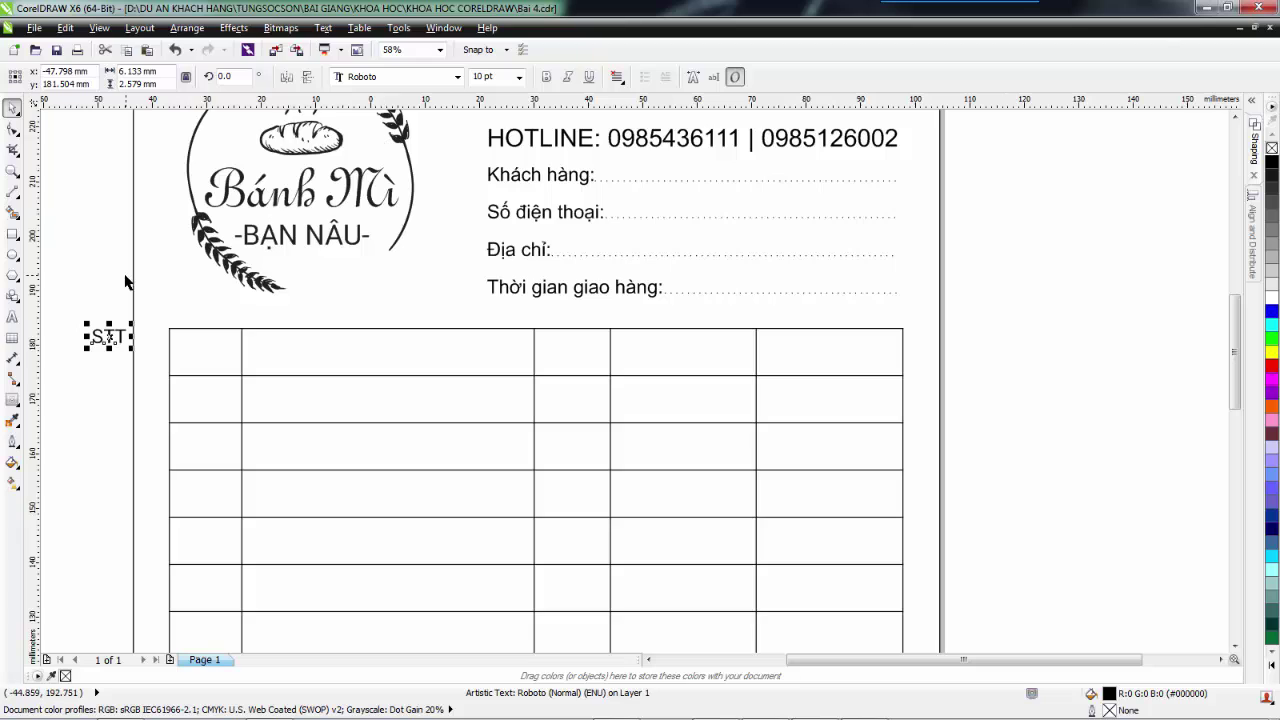
# Step: Move the STT text into the first header cell, centring it at about x -29.9 mm, y 178.1 mm
pyautogui.click(108, 366)
pyautogui.click(107, 338)
pyautogui.moveTo(107, 338); pyautogui.dragTo(206, 355)
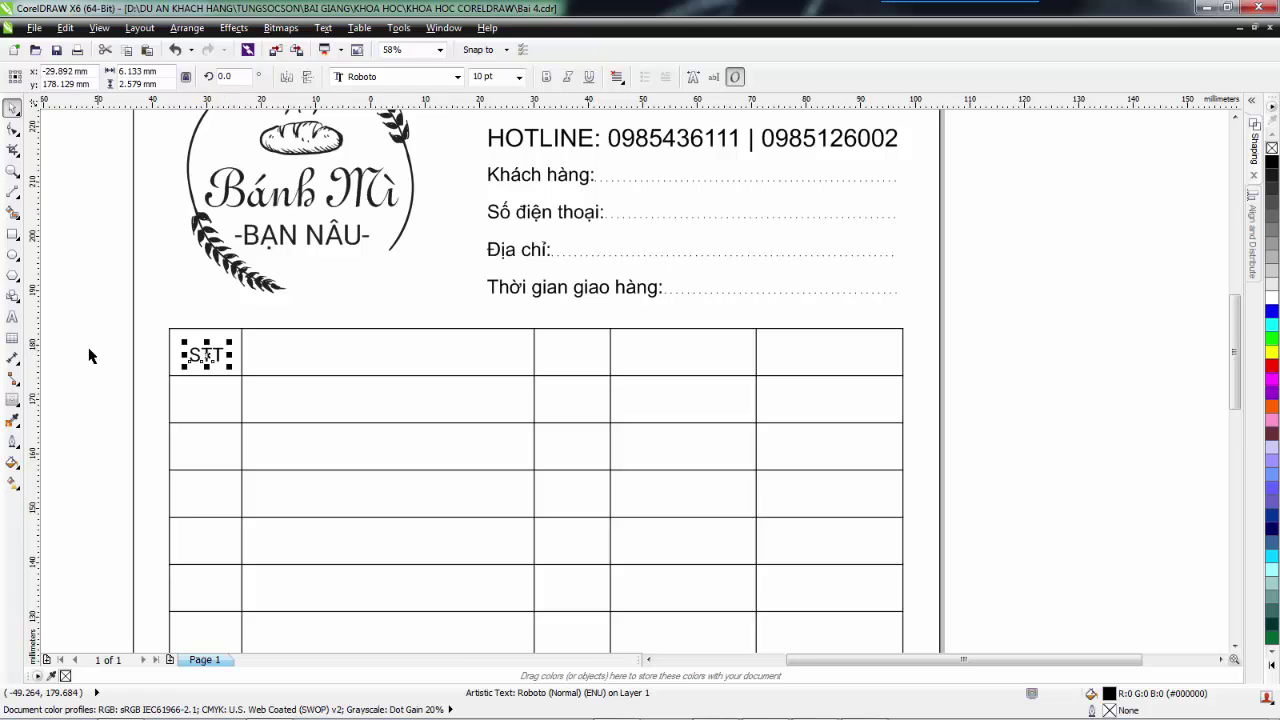
pyautogui.click(91, 354)
# Step: Copy the STT label straight across into the second header cell and change the copy's text to Tên sản phẩm
pyautogui.click(206, 355)
pyautogui.moveTo(206, 355); pyautogui.dragTo(385, 358)
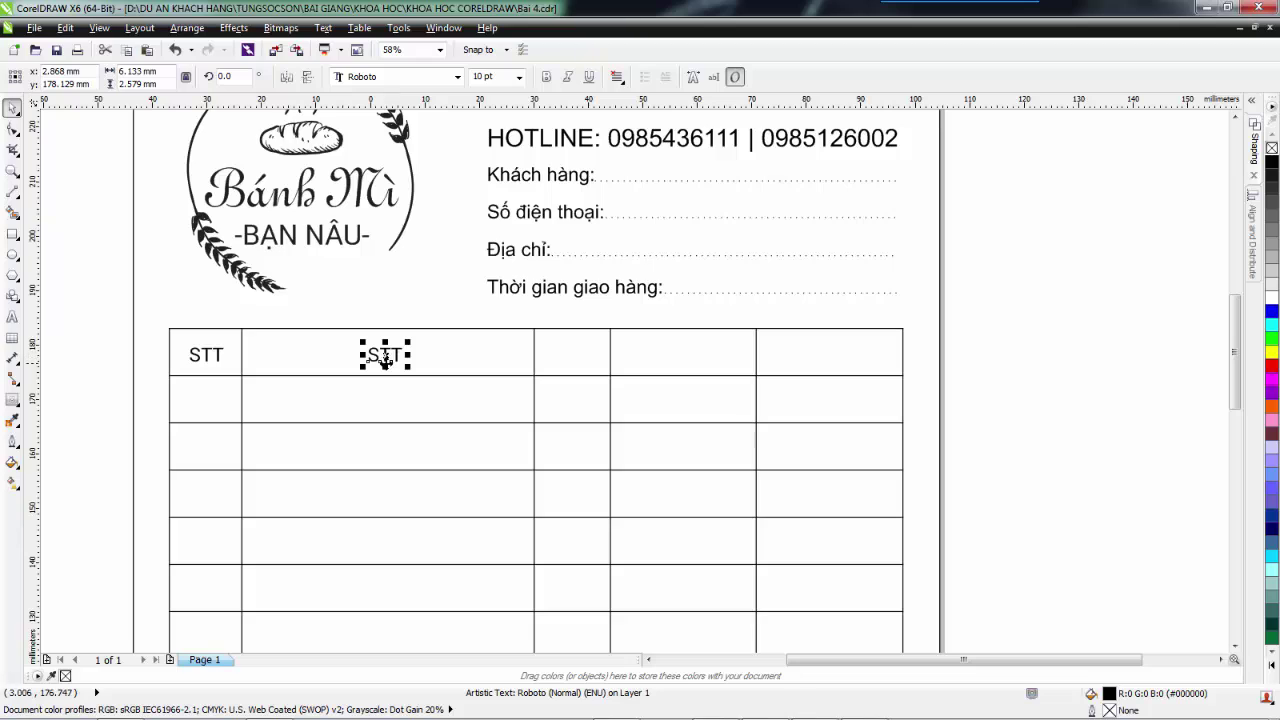
pyautogui.doubleClick(381, 355)
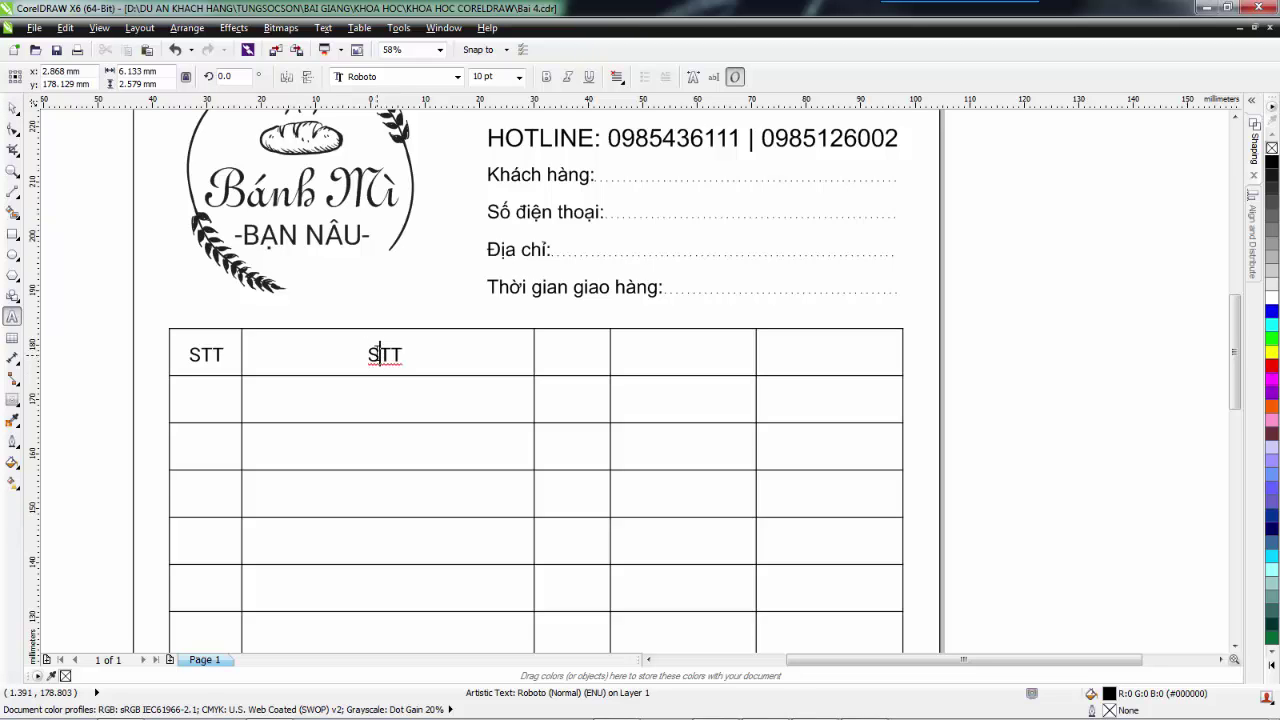
pyautogui.doubleClick(385, 358)
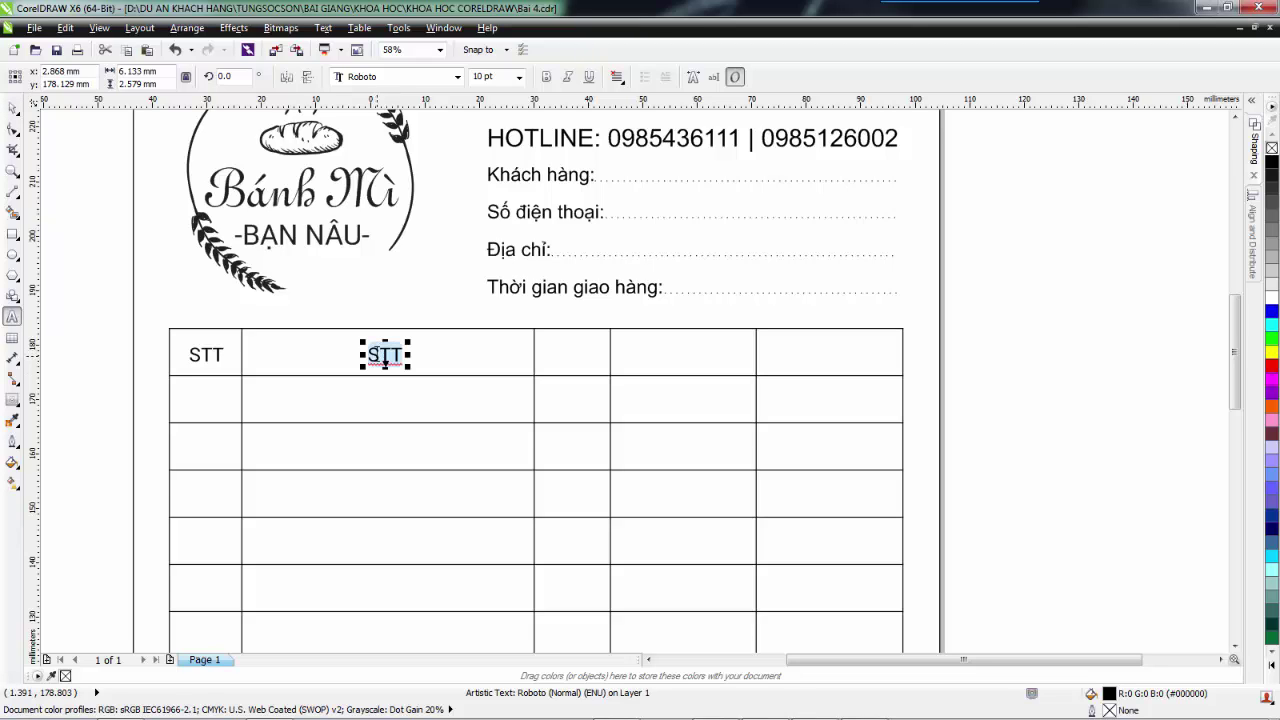
pyautogui.write('Tê')
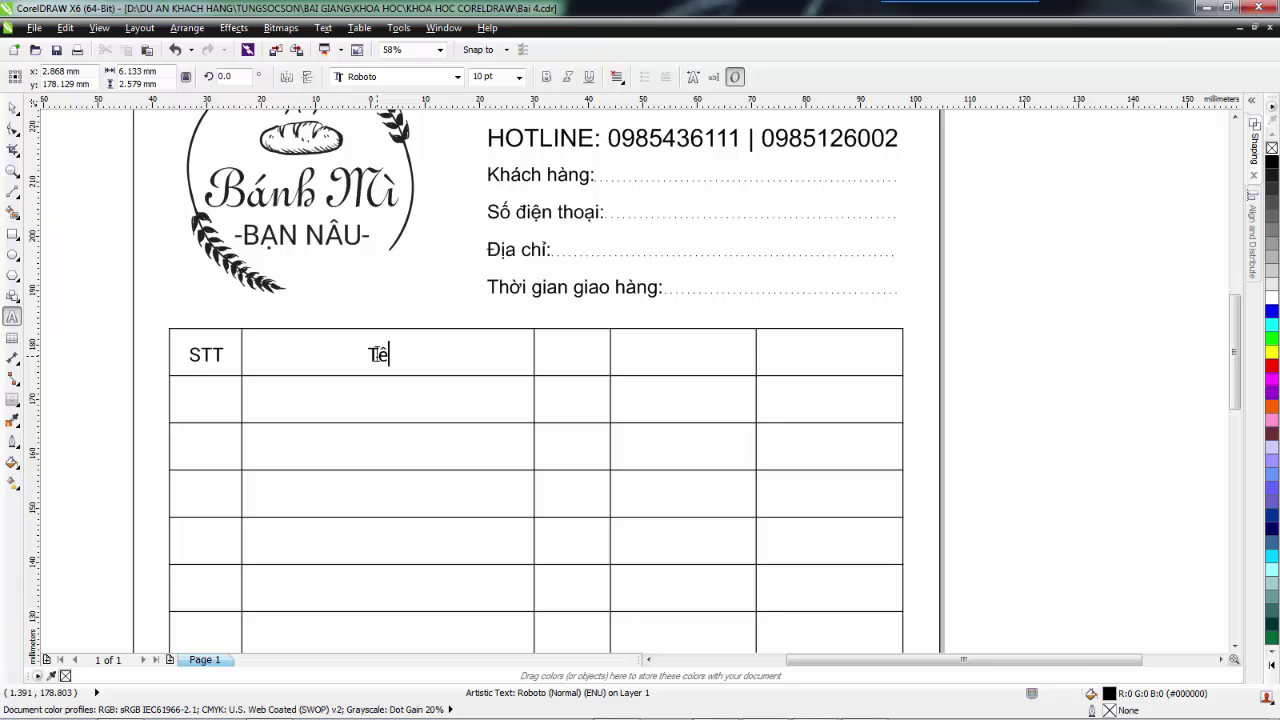
pyautogui.write('n sản phẩm')
# Step: Following the sample's headings, copy the Tên sản phẩm label to the third header cell and change the copy's text to Số lượng
pyautogui.hotkey('alt', 'Tab')
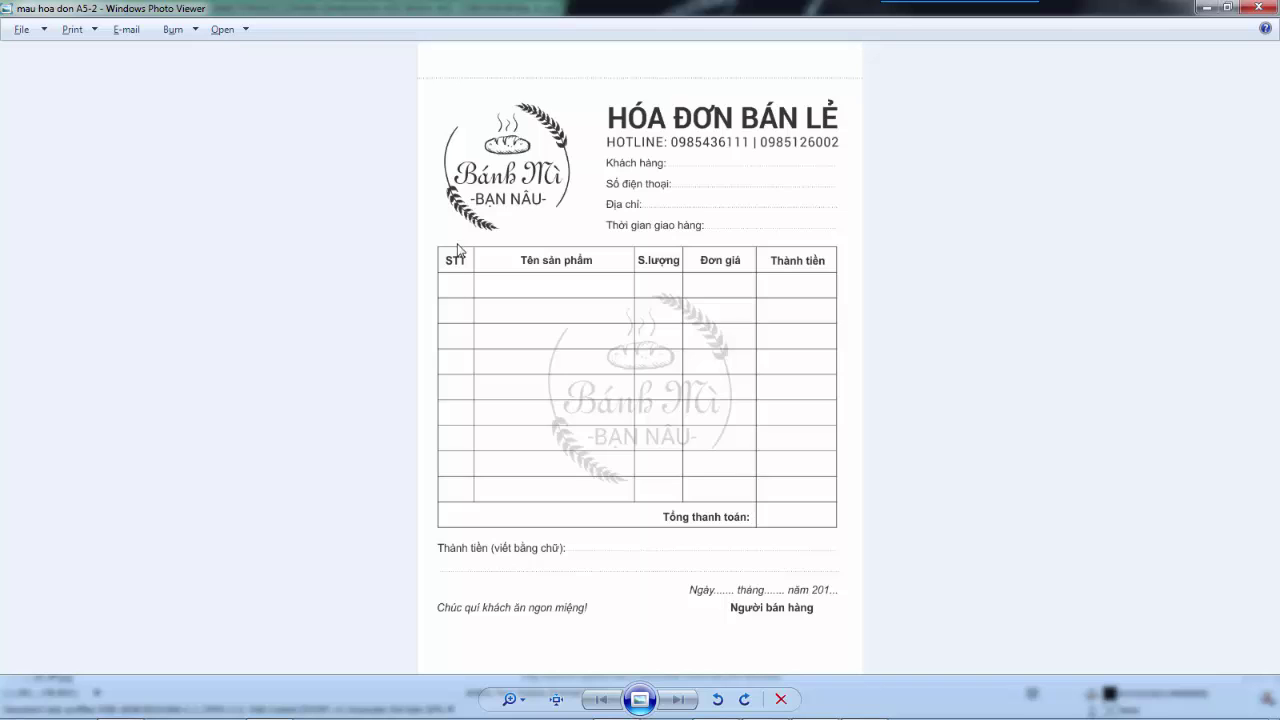
pyautogui.hotkey('alt', 'Tab')
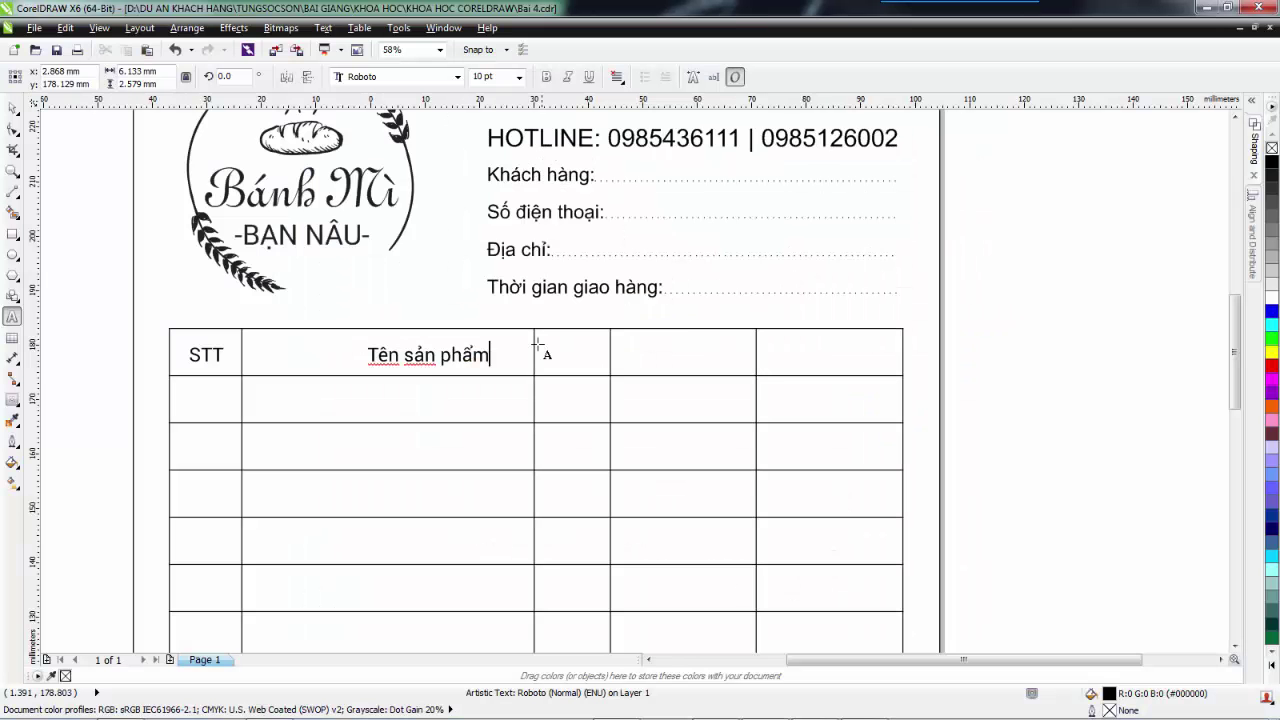
pyautogui.moveTo(427, 355); pyautogui.dragTo(548, 350)
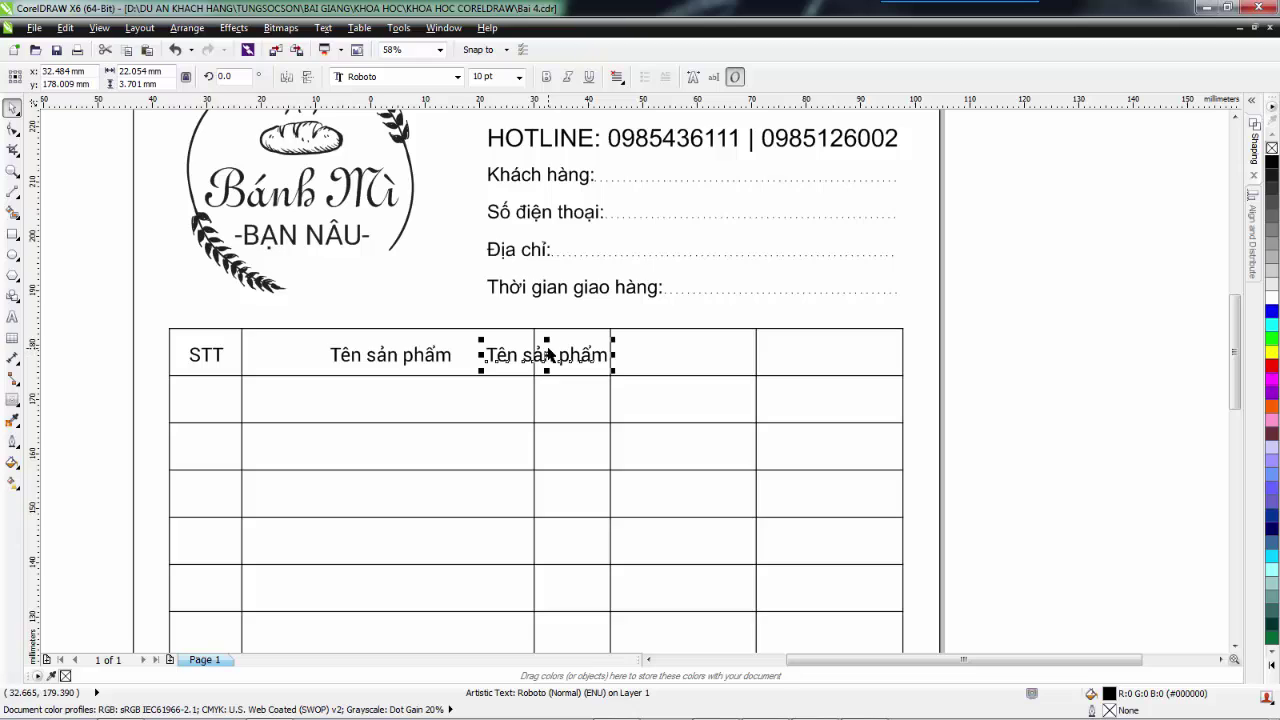
pyautogui.doubleClick(495, 356)
pyautogui.hotkey('ctrl', 'a')
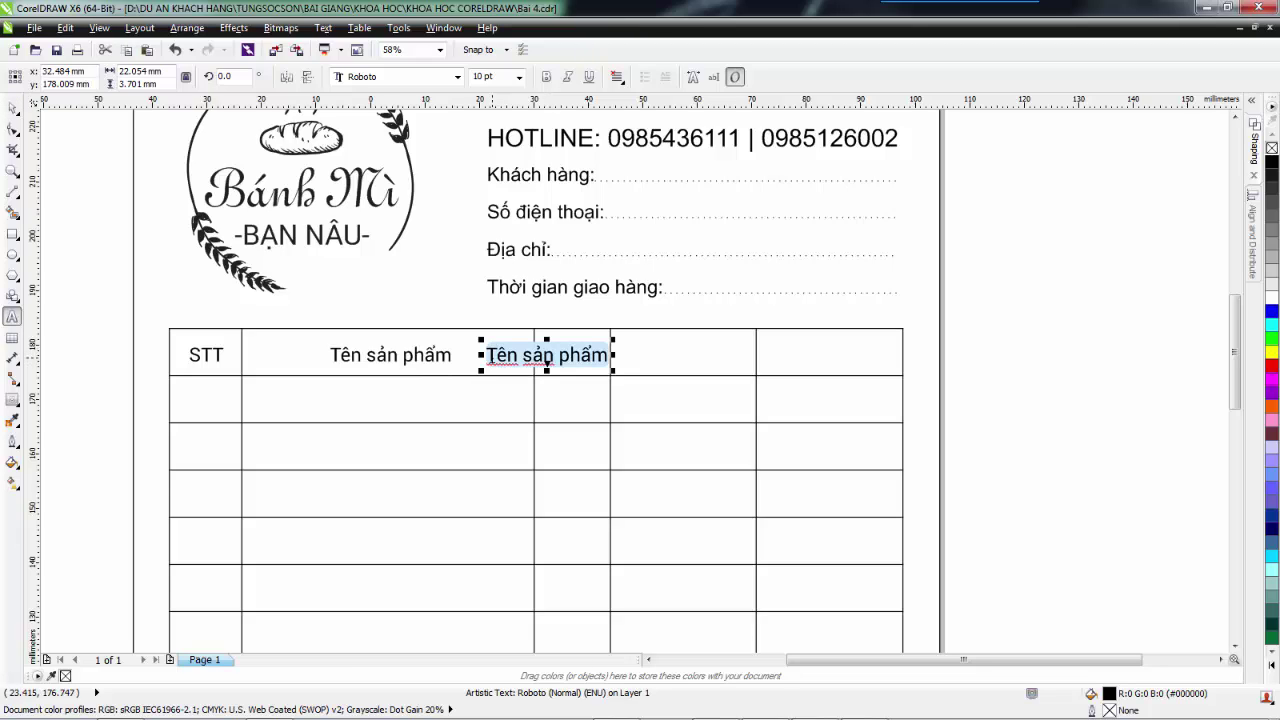
pyautogui.write('$ố lươn')
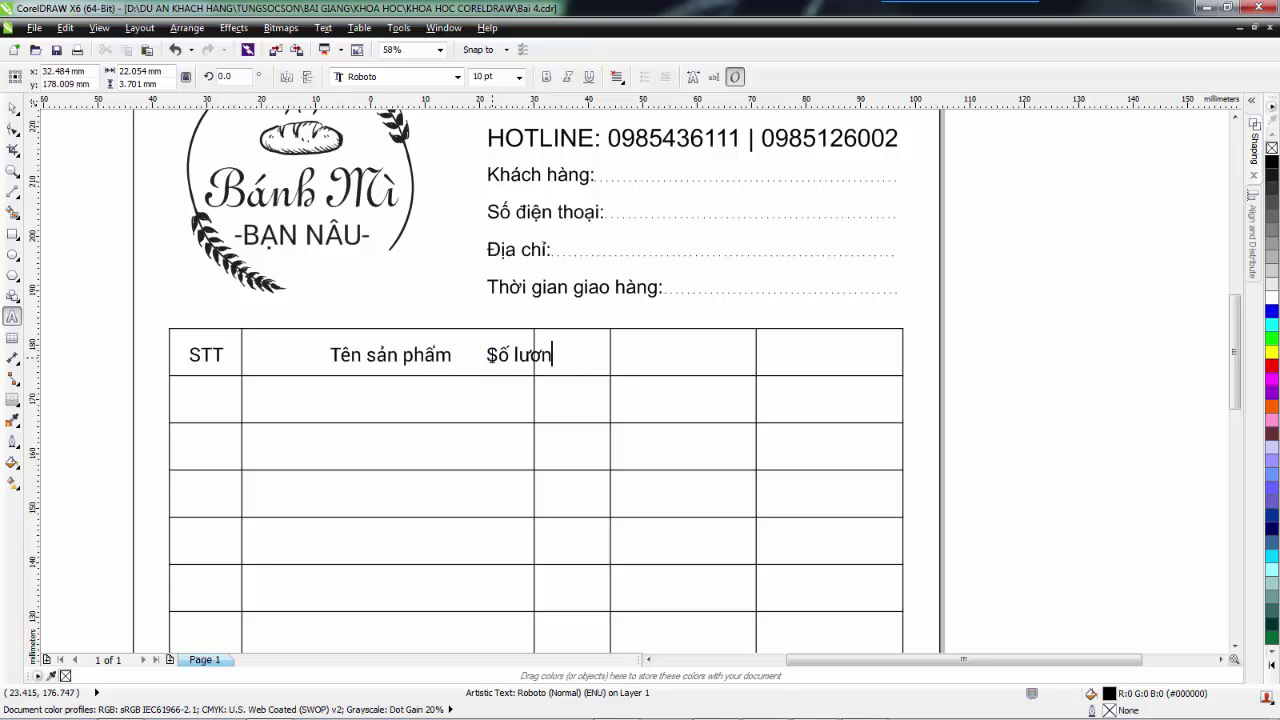
pyautogui.hotkey('ctrl', 'space')
pyautogui.moveTo(505, 367); pyautogui.dragTo(555, 380)
# Step: Shorten the third column's heading to S.lượng
pyautogui.press('F8')
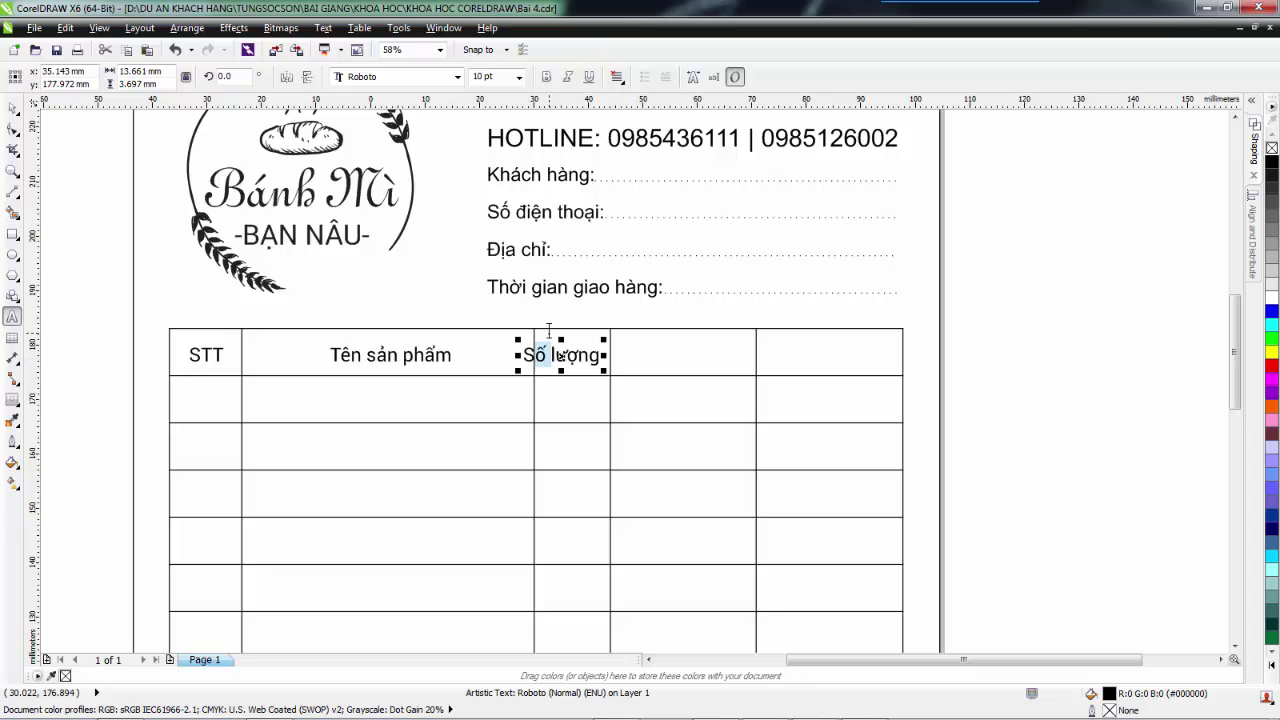
pyautogui.write('.')
pyautogui.hotkey('ctrl', 'space')
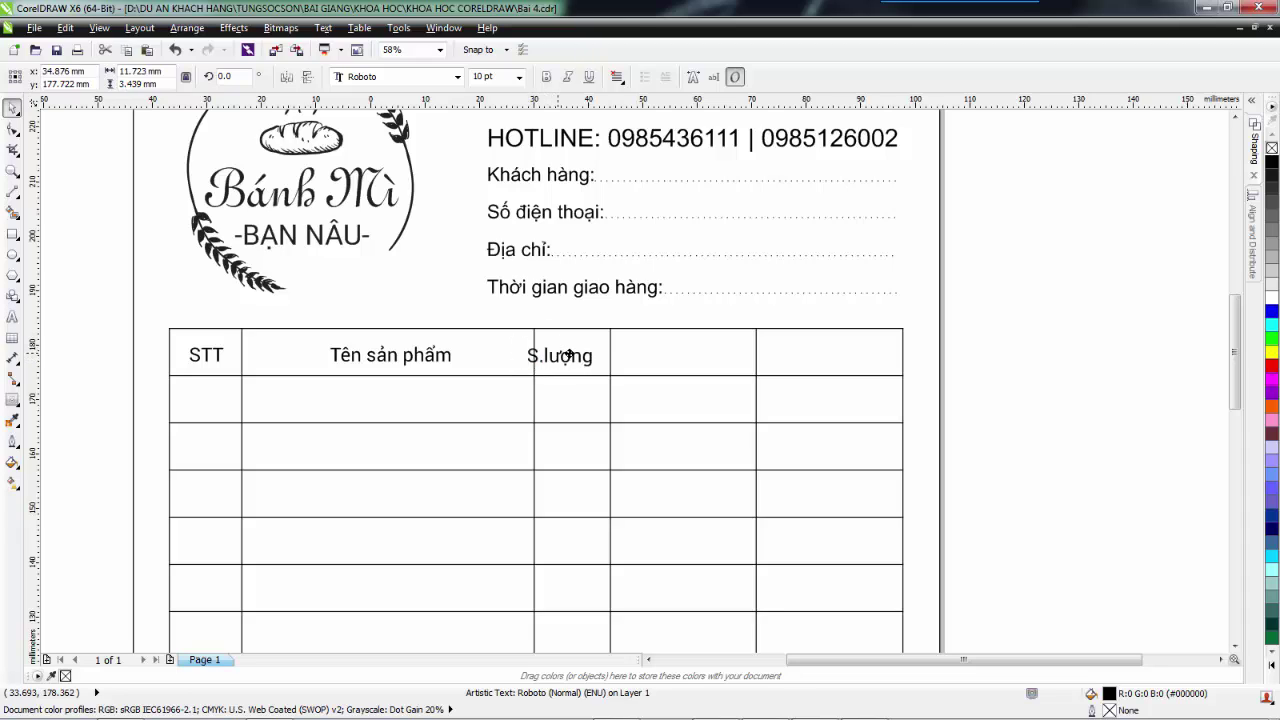